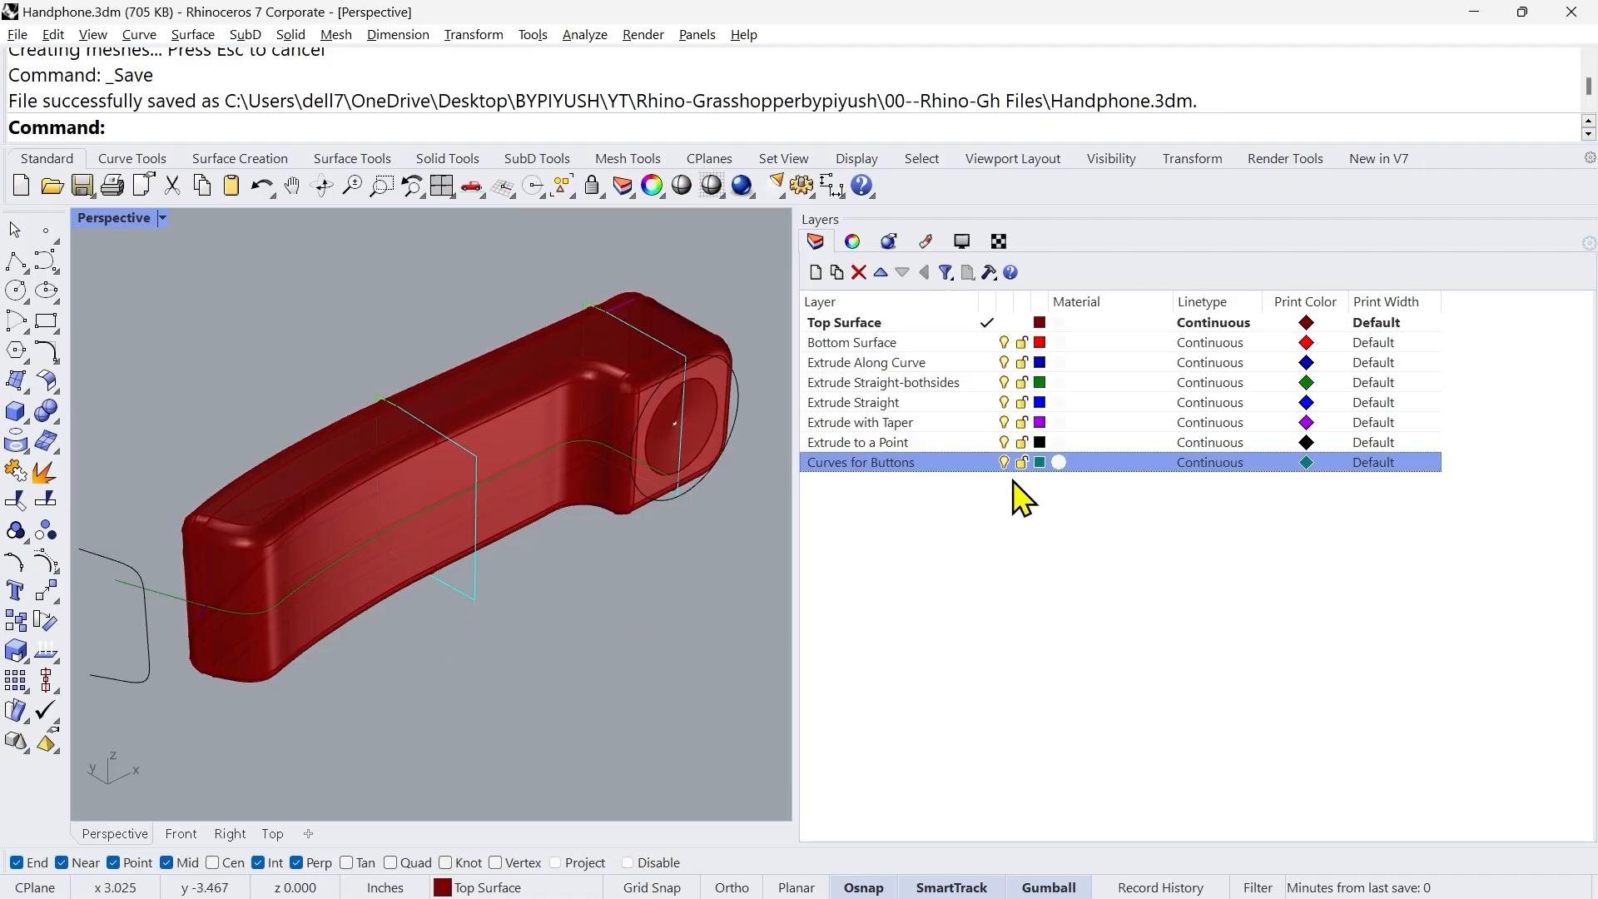
Step: Extrude the three ellipse curves in the first button column straight by 0.2 inches as capped solids, on one side only
left_click(183, 833)
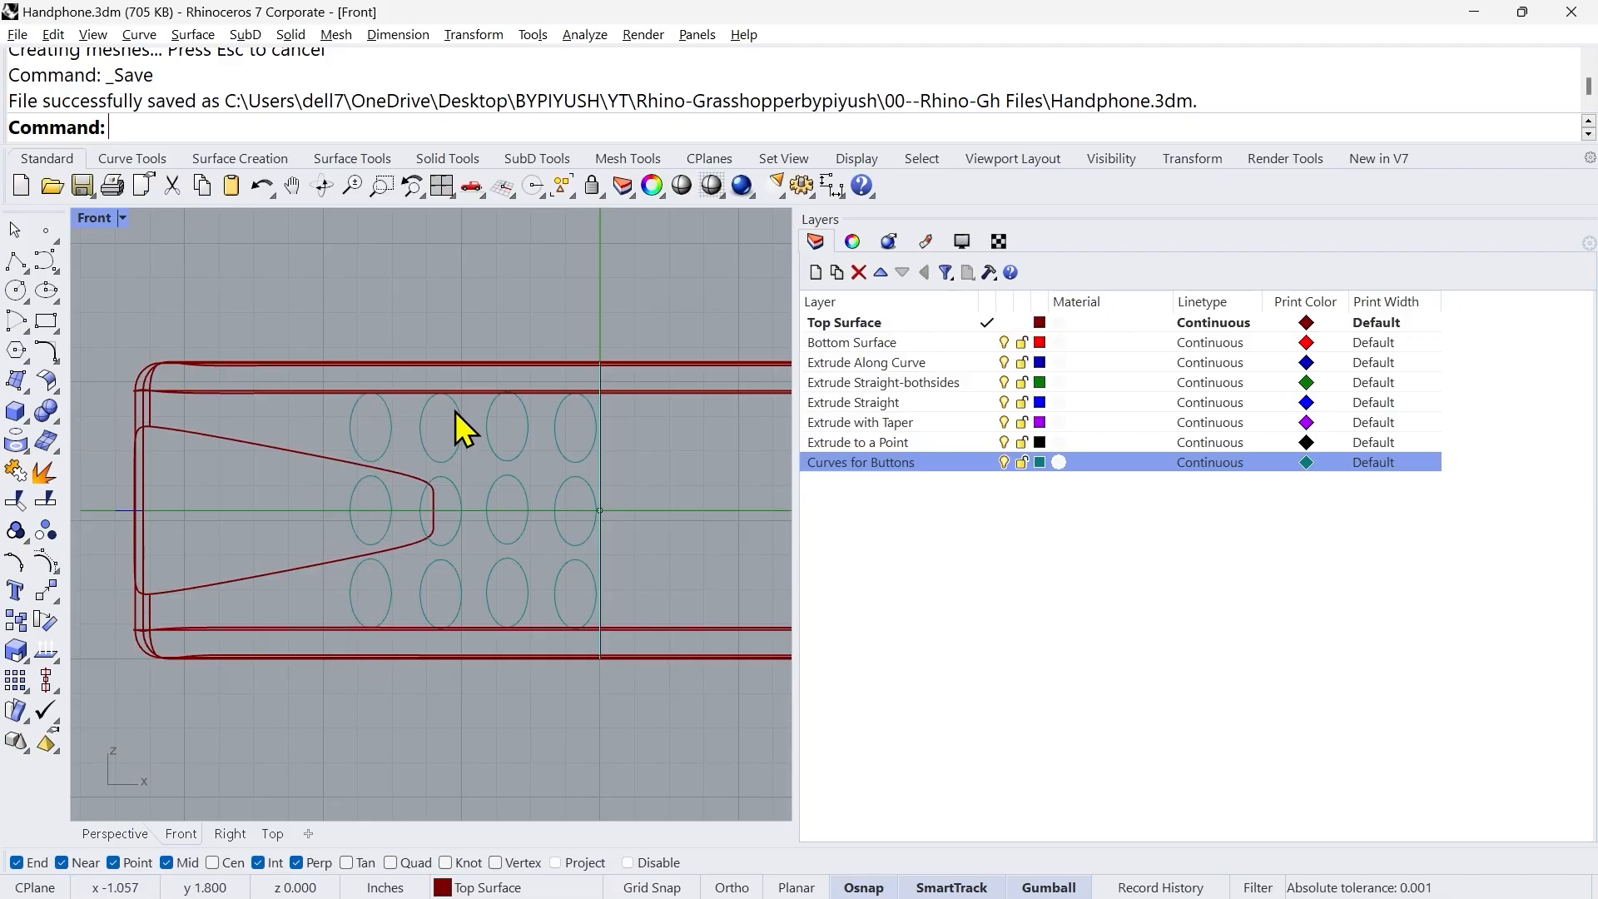
left_click(352, 433)
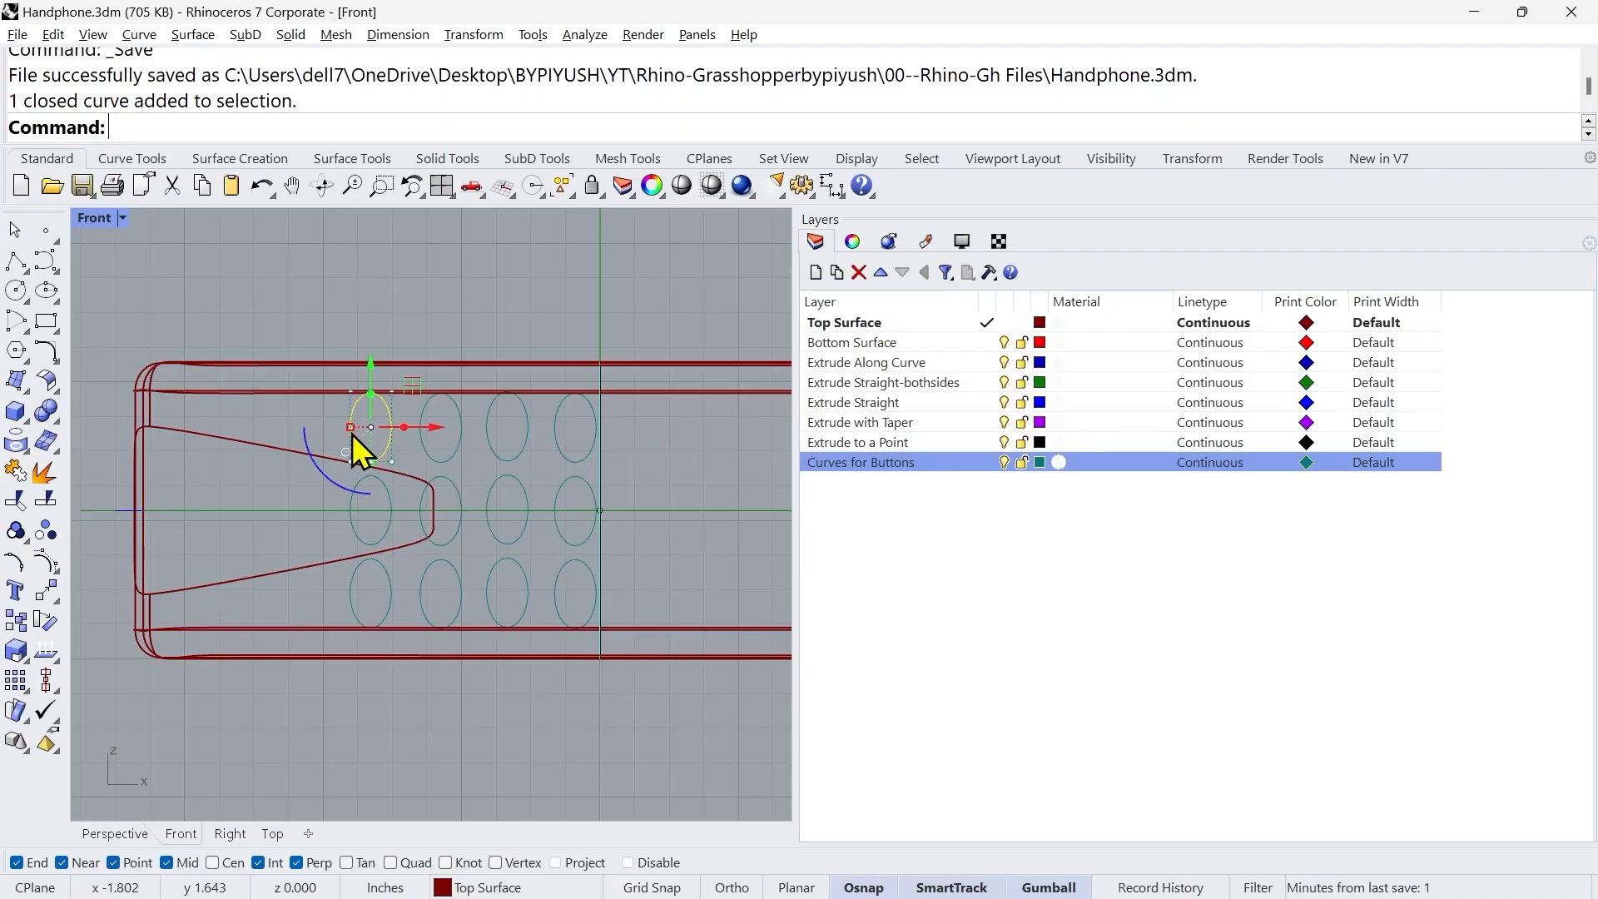
left_click(359, 533, "shift")
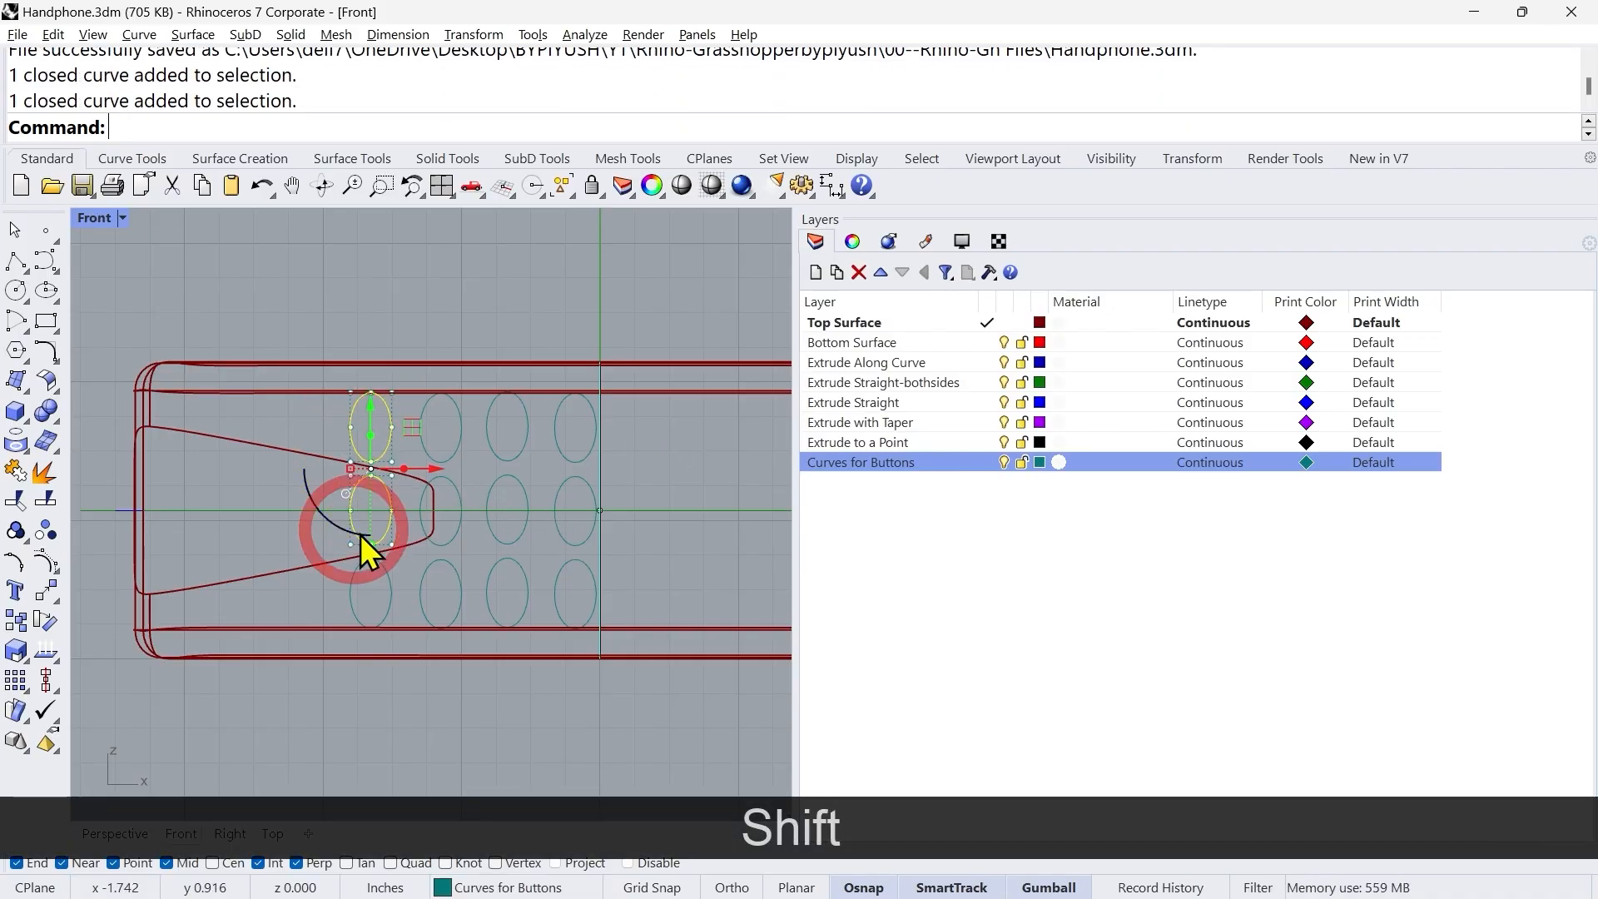
left_click(348, 603, "shift")
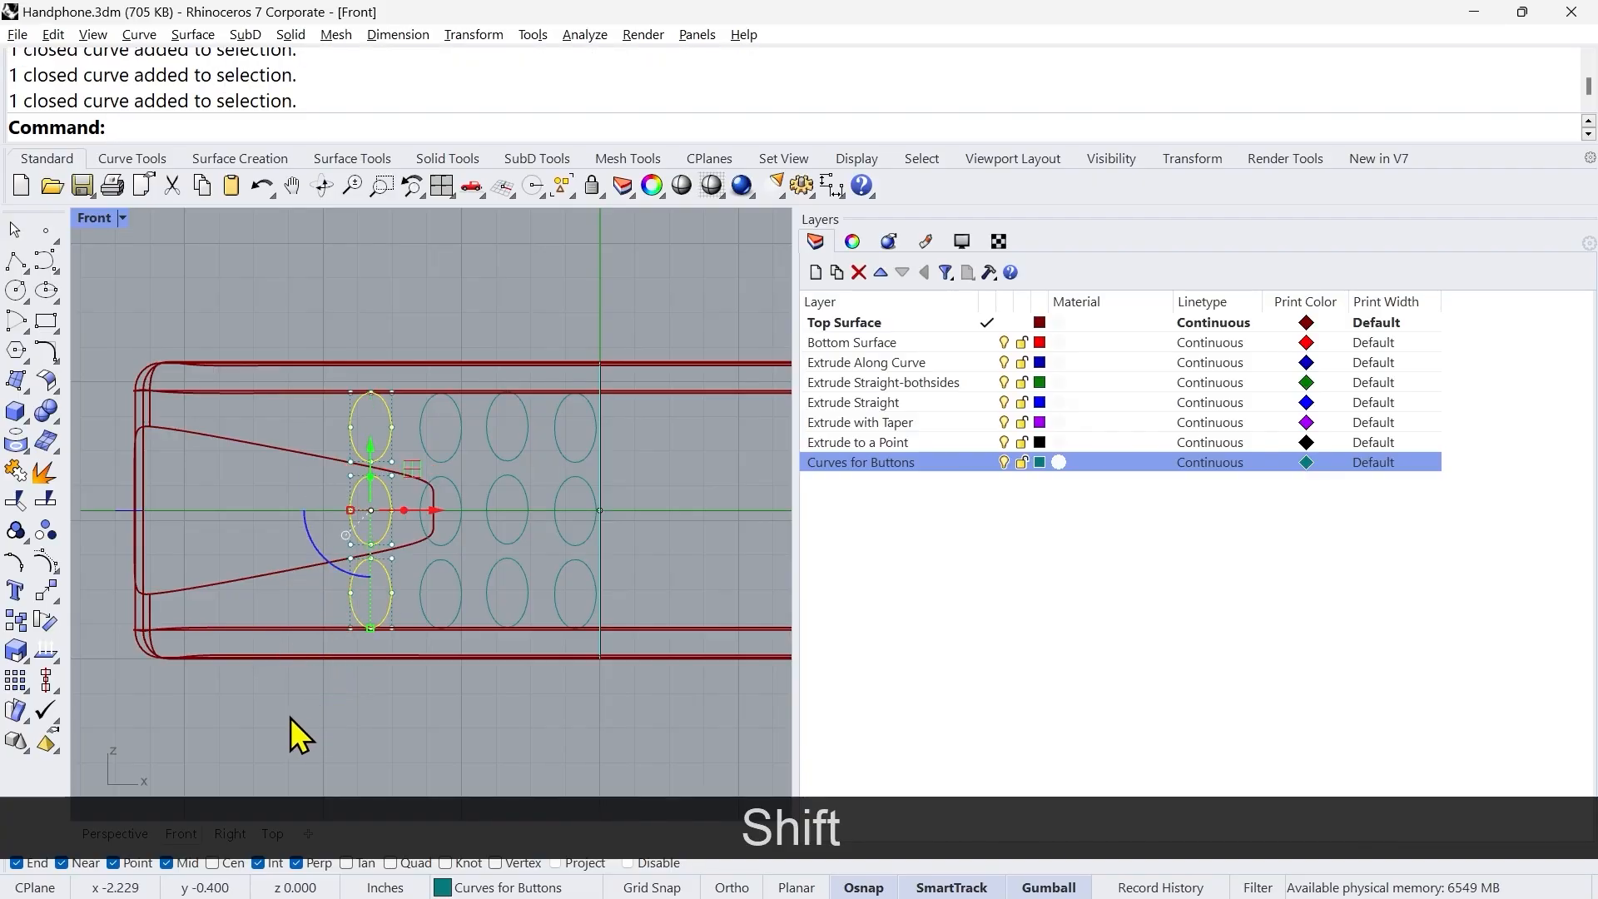
left_click(116, 832)
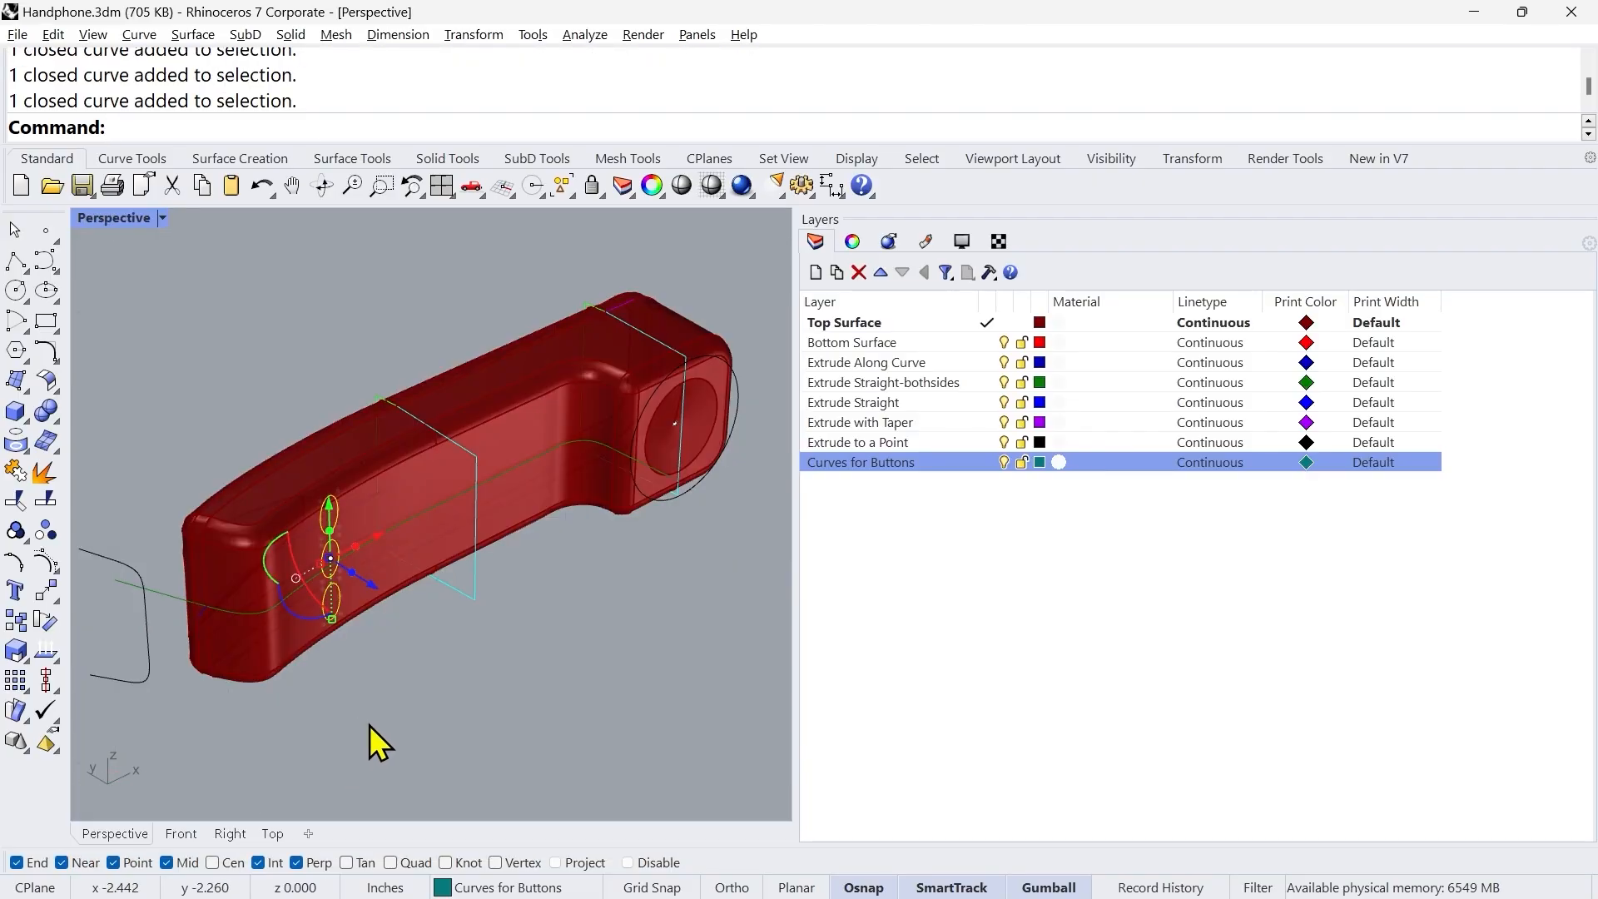
right_click_drag(371, 733, 311, 719)
scroll(322, 692, "up", 2)
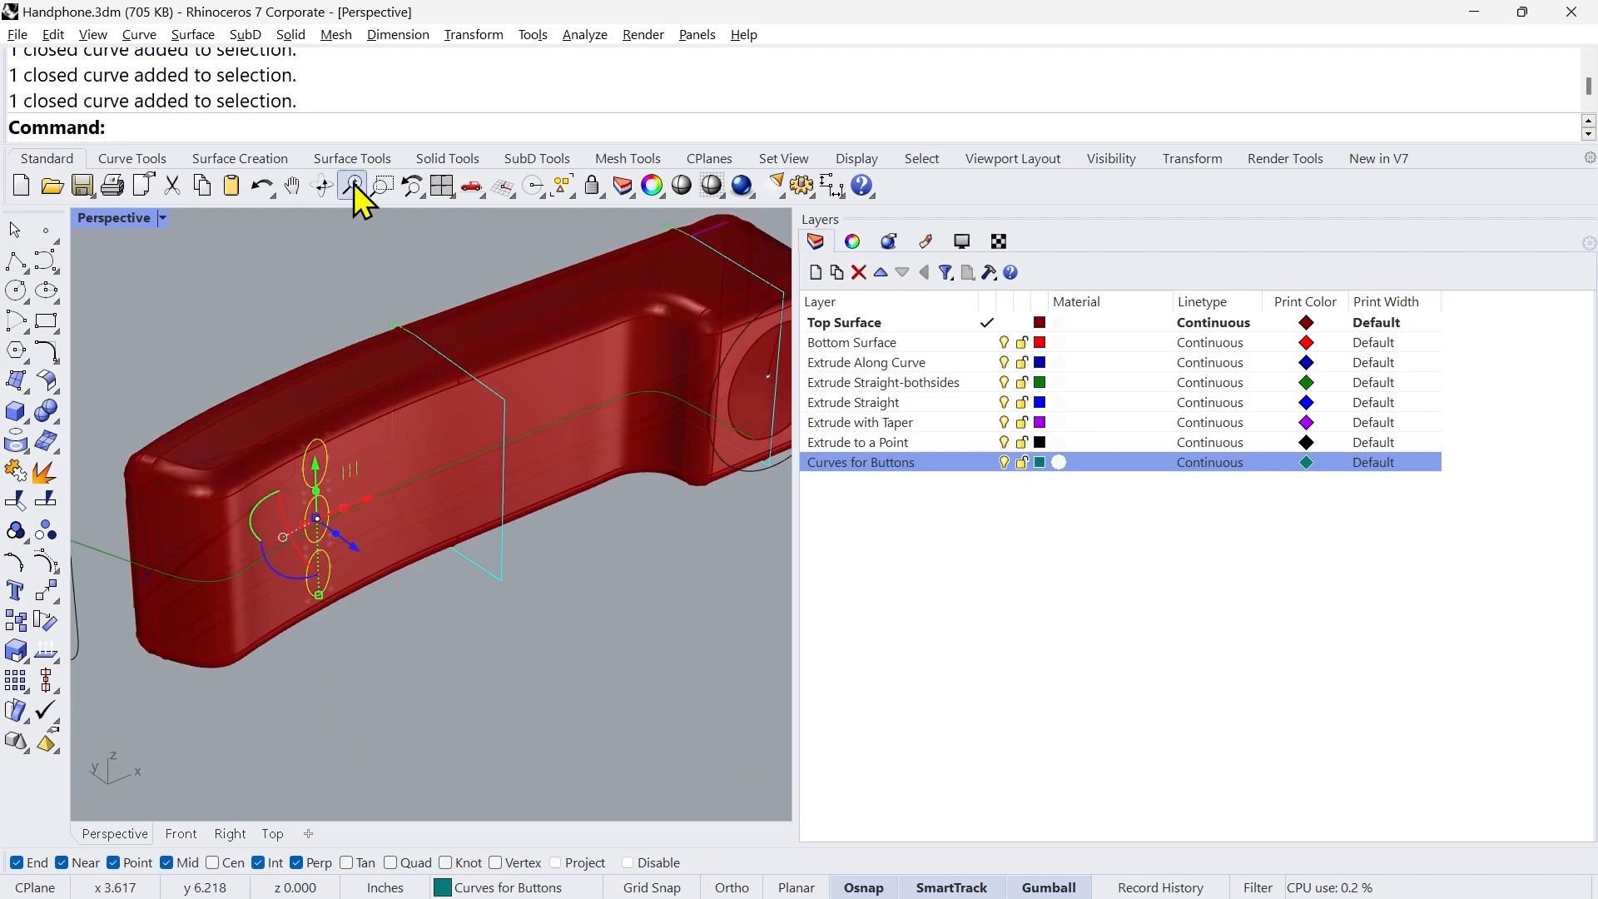
left_click(193, 35)
mouse_move(328, 325)
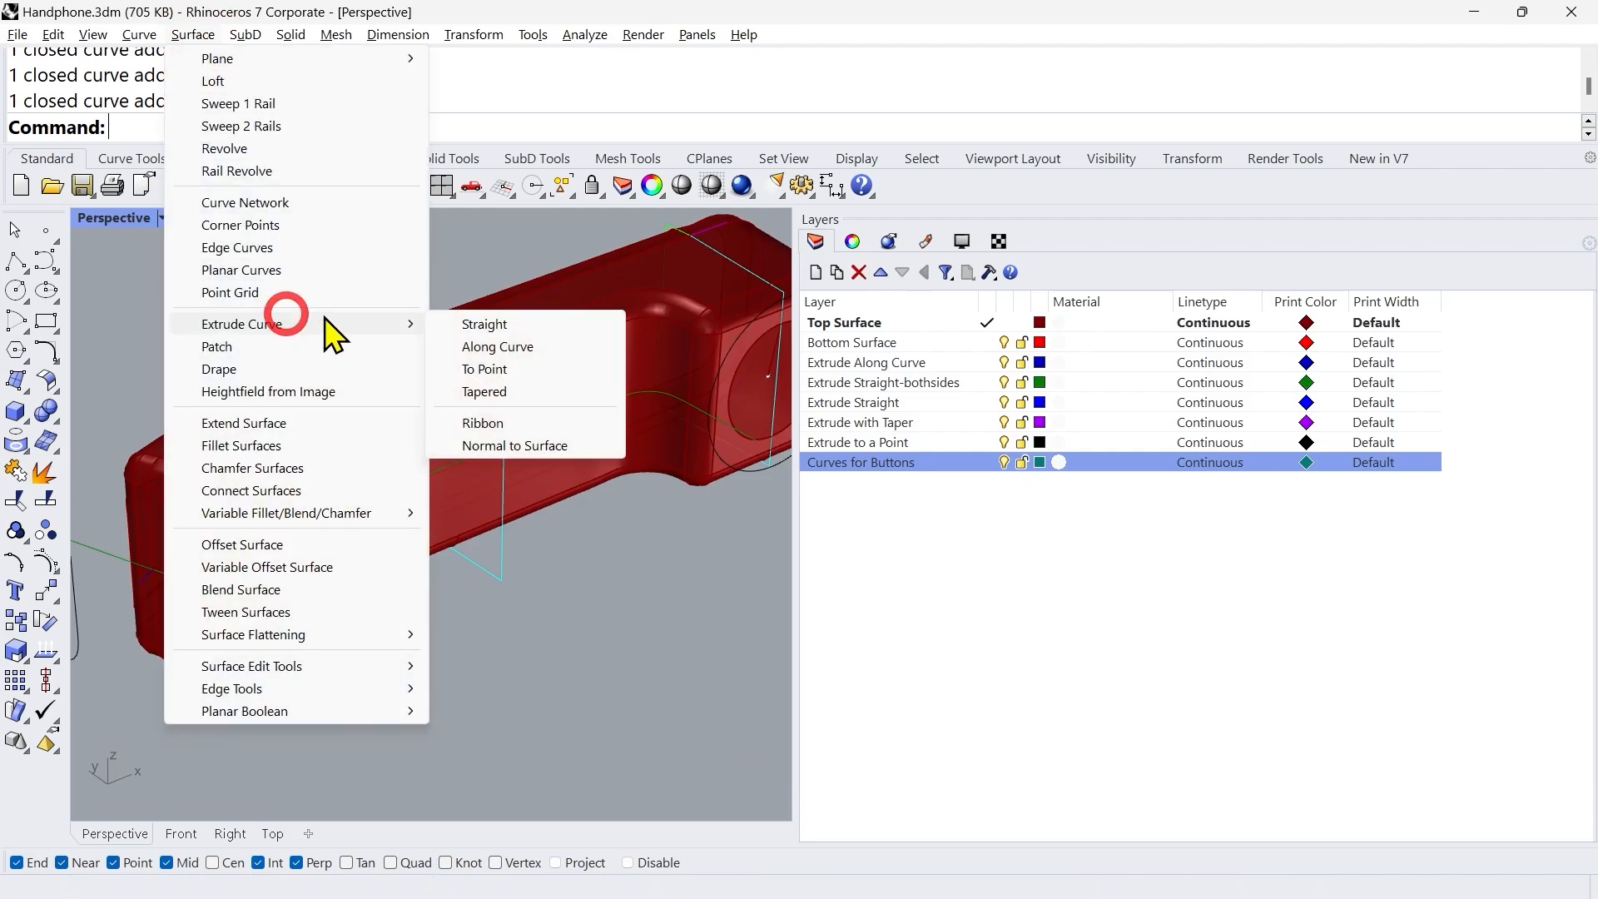
left_click(458, 326)
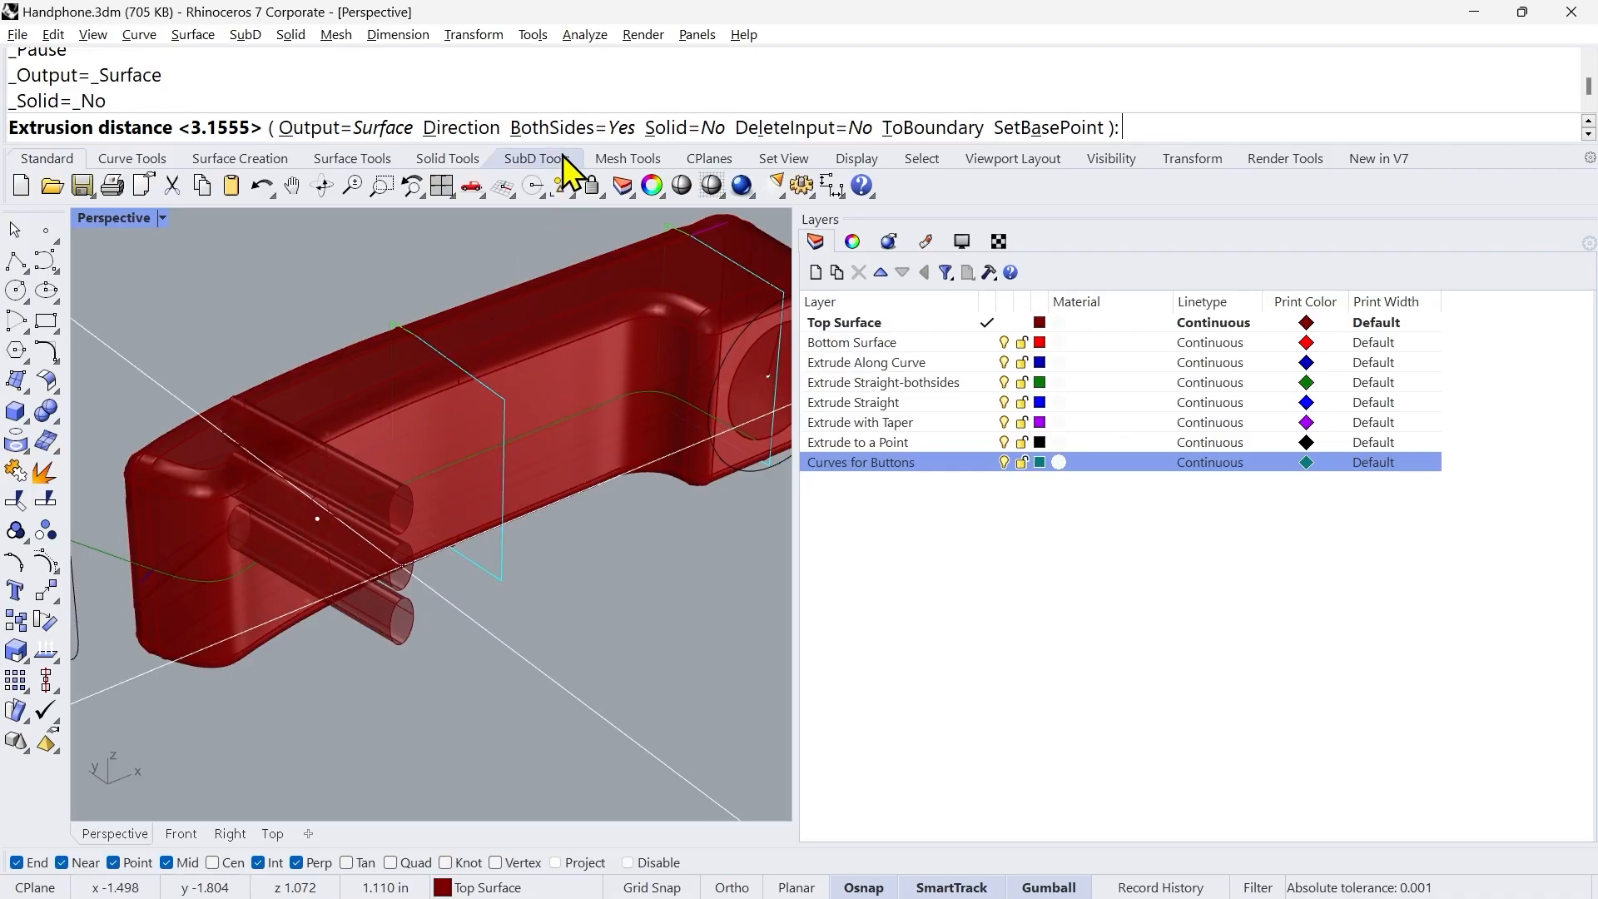
left_click(616, 129)
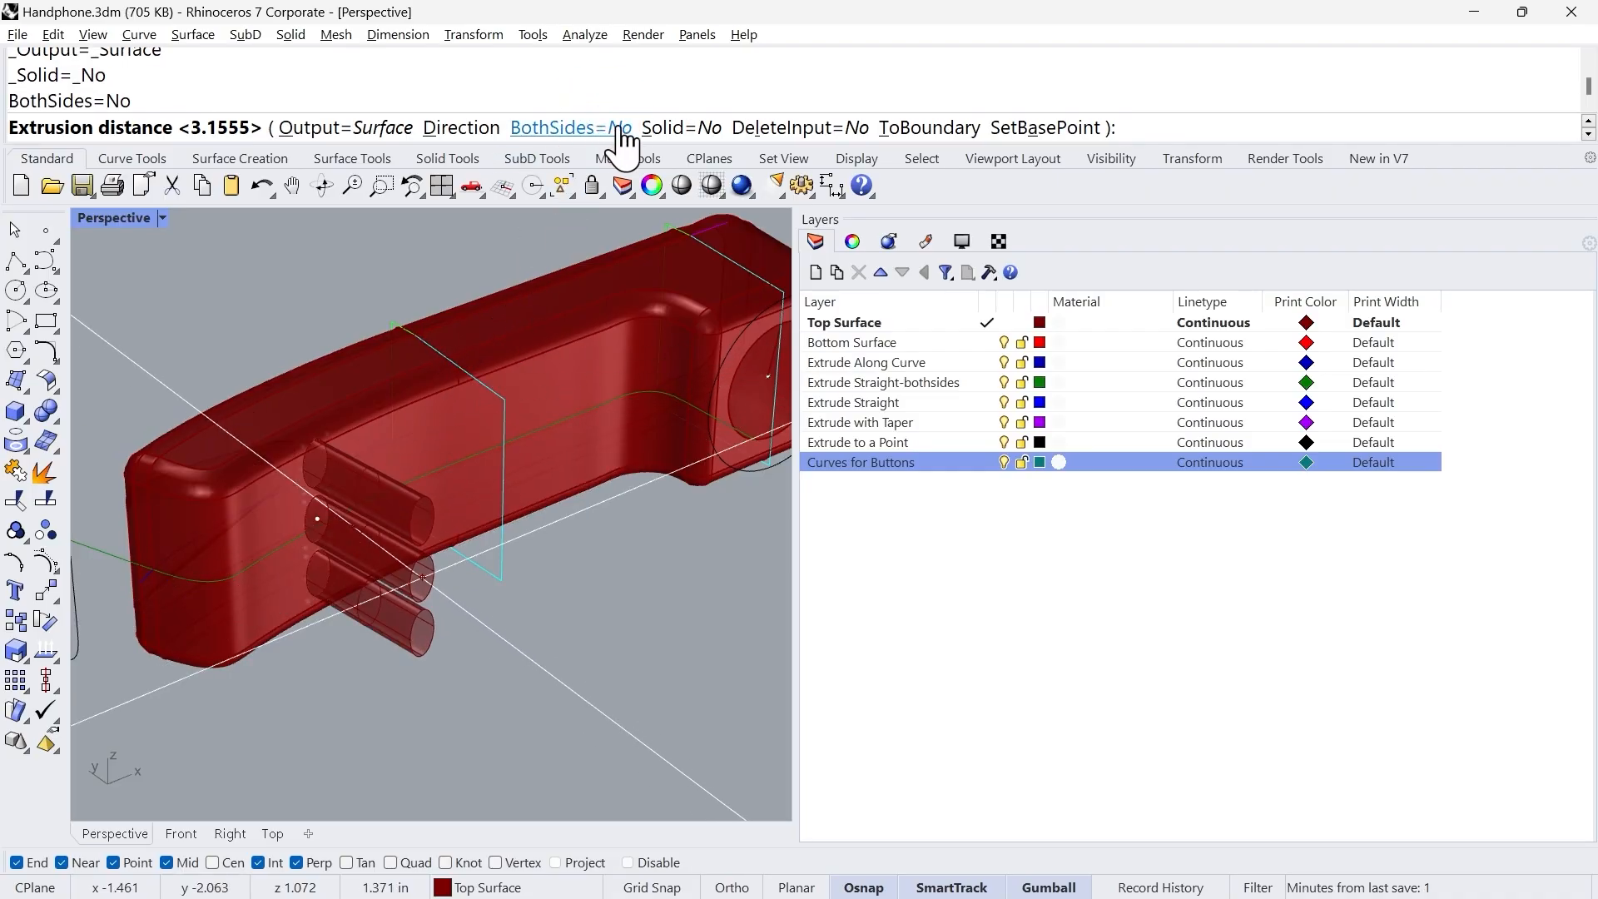
left_click(681, 129)
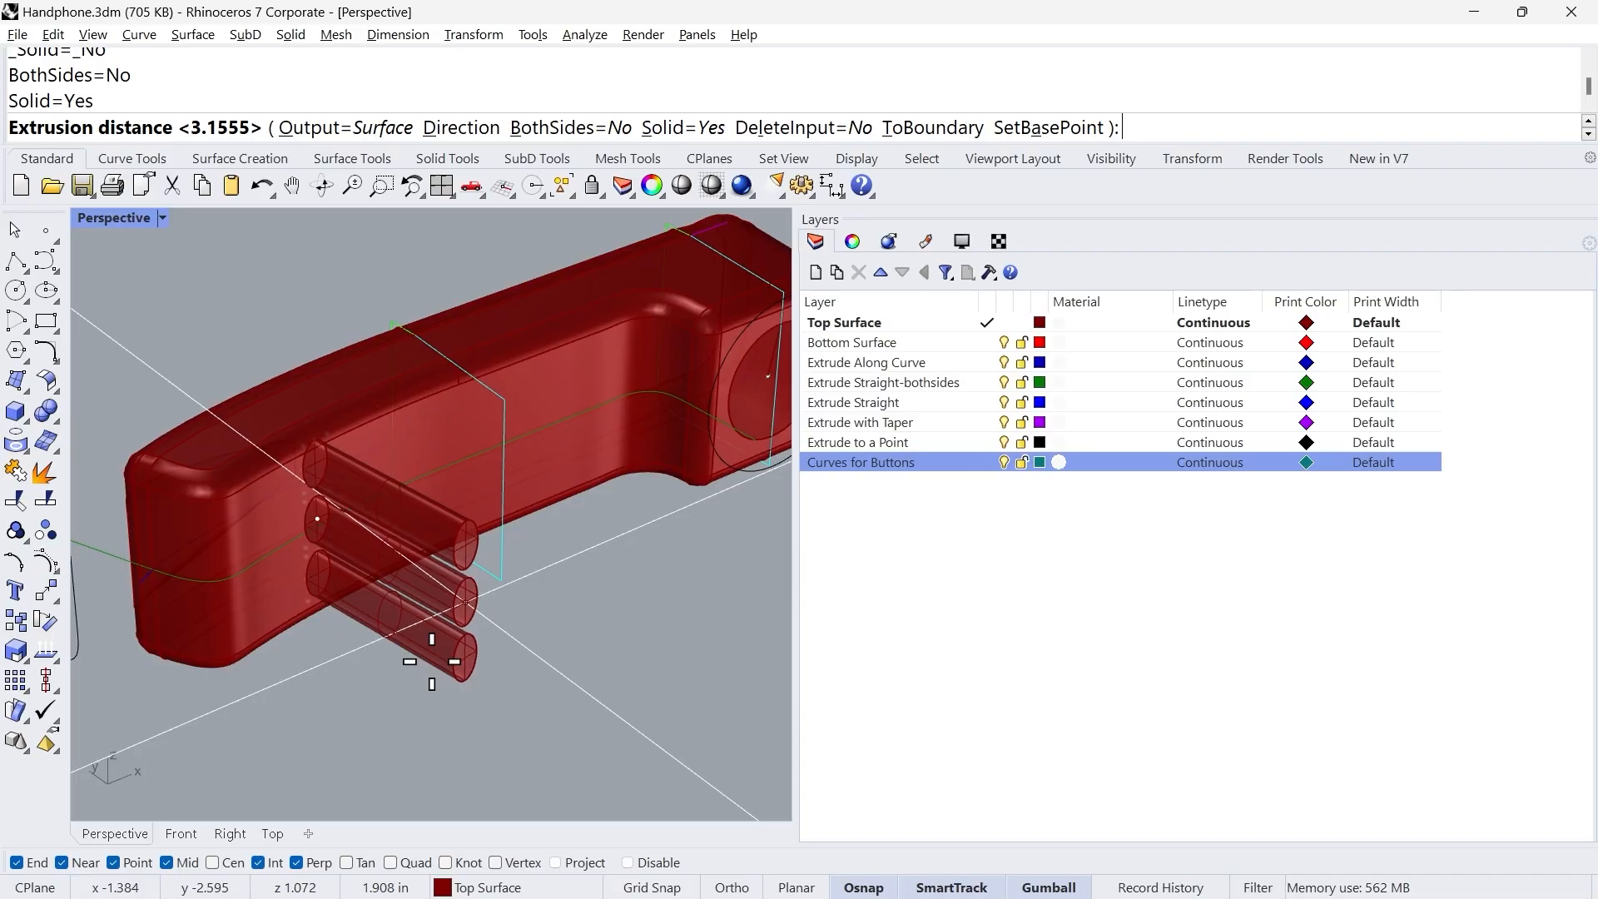
type(".2")
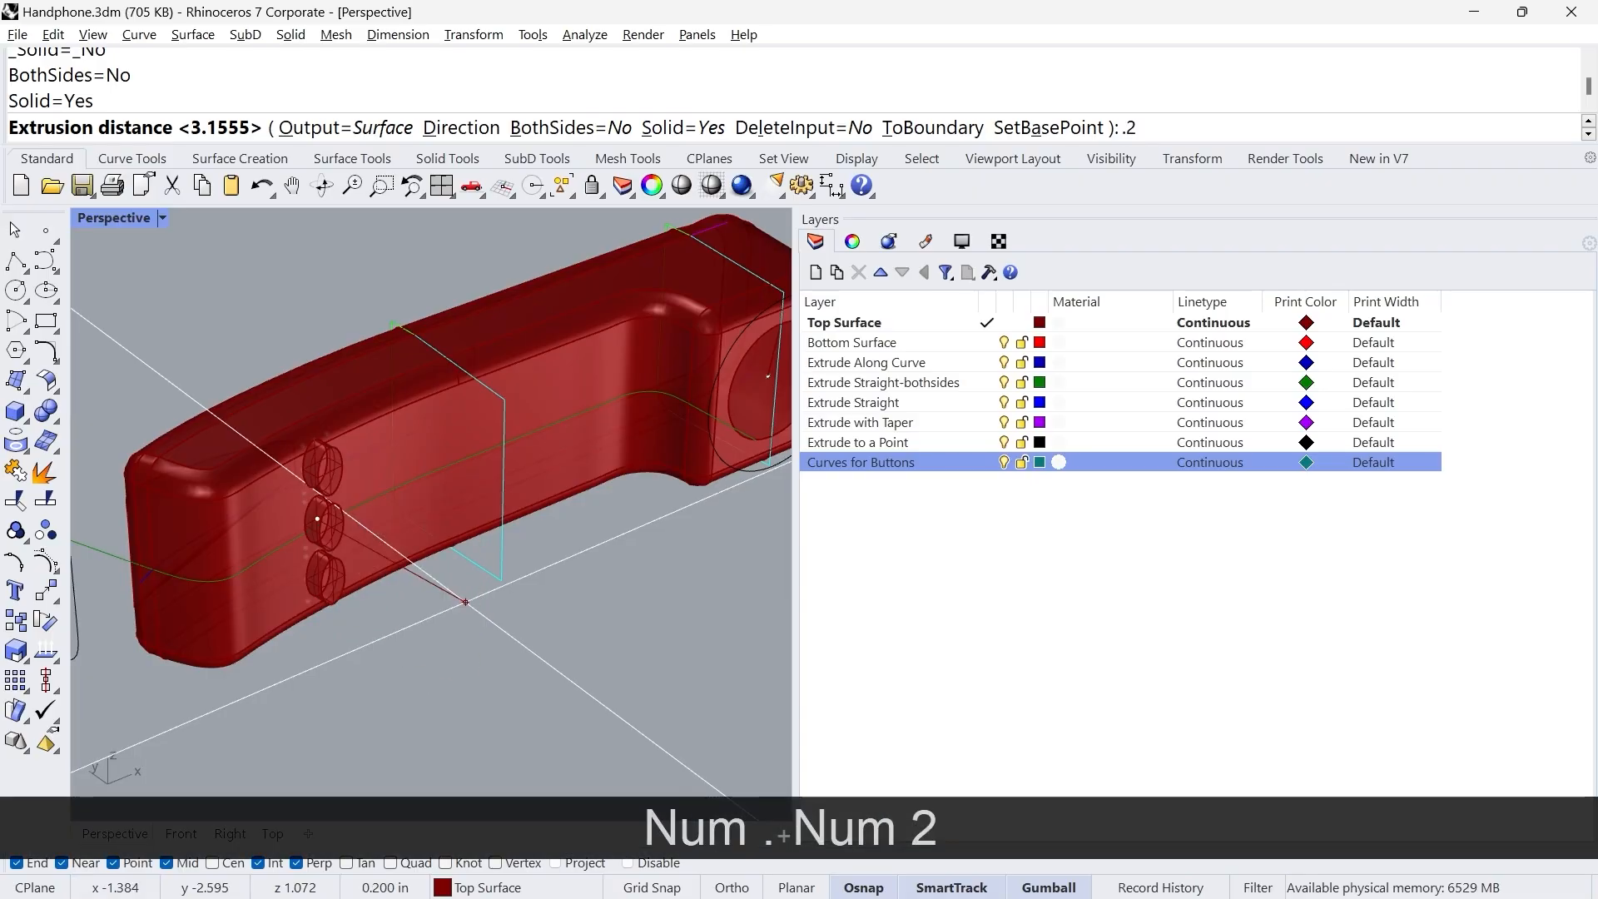
key("Return")
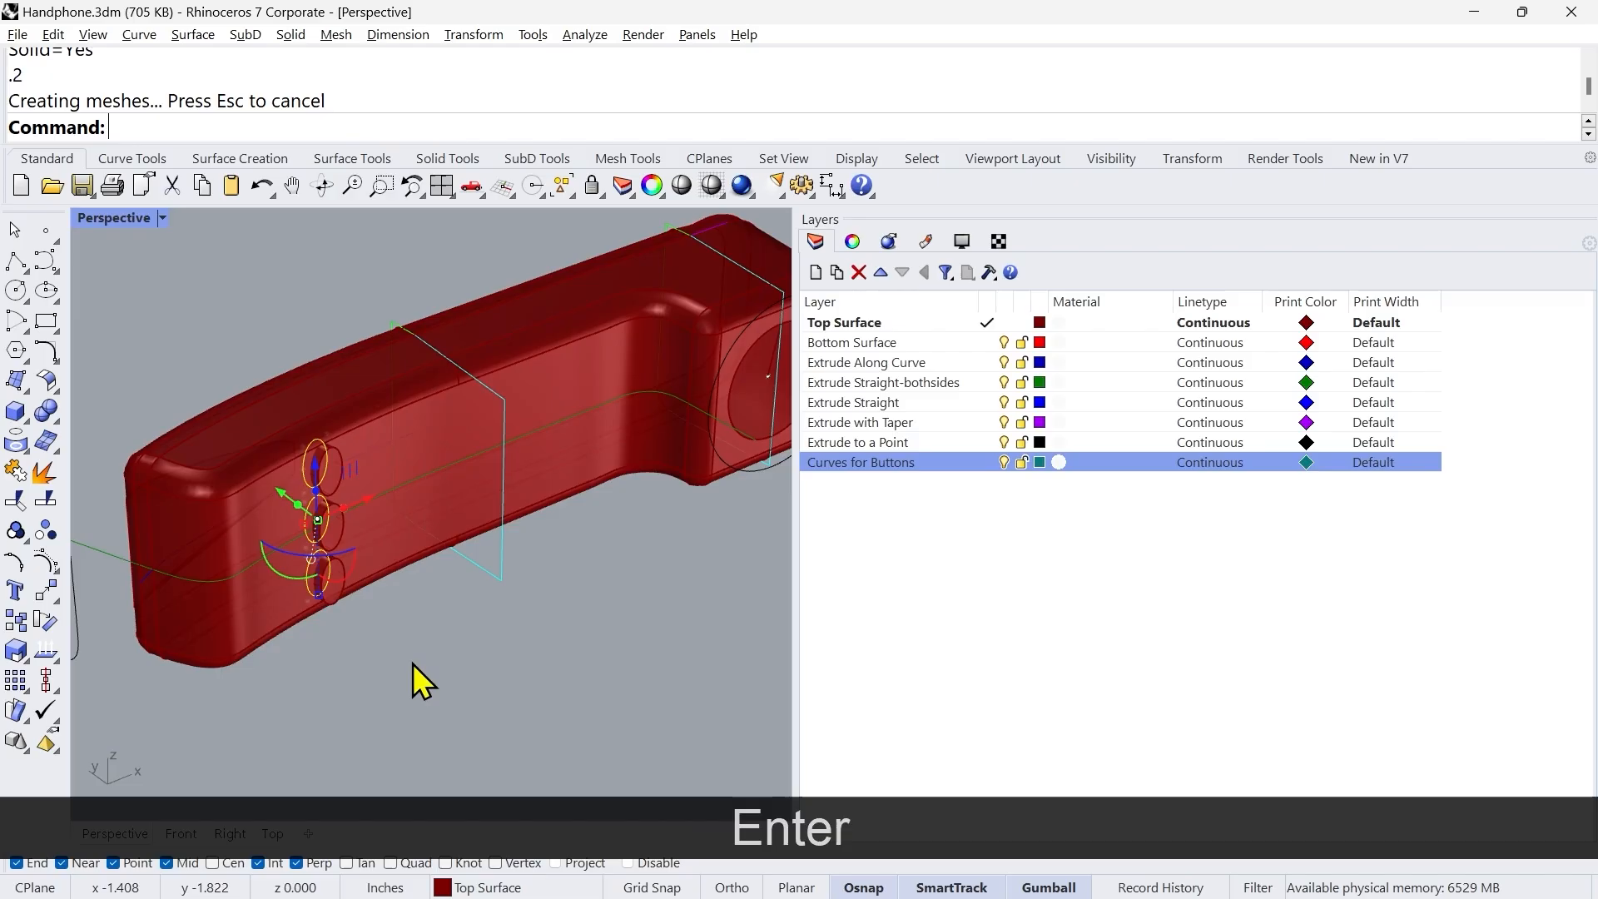
left_click(414, 663)
scroll(317, 500, "up", 2)
scroll(317, 498, "up", 1)
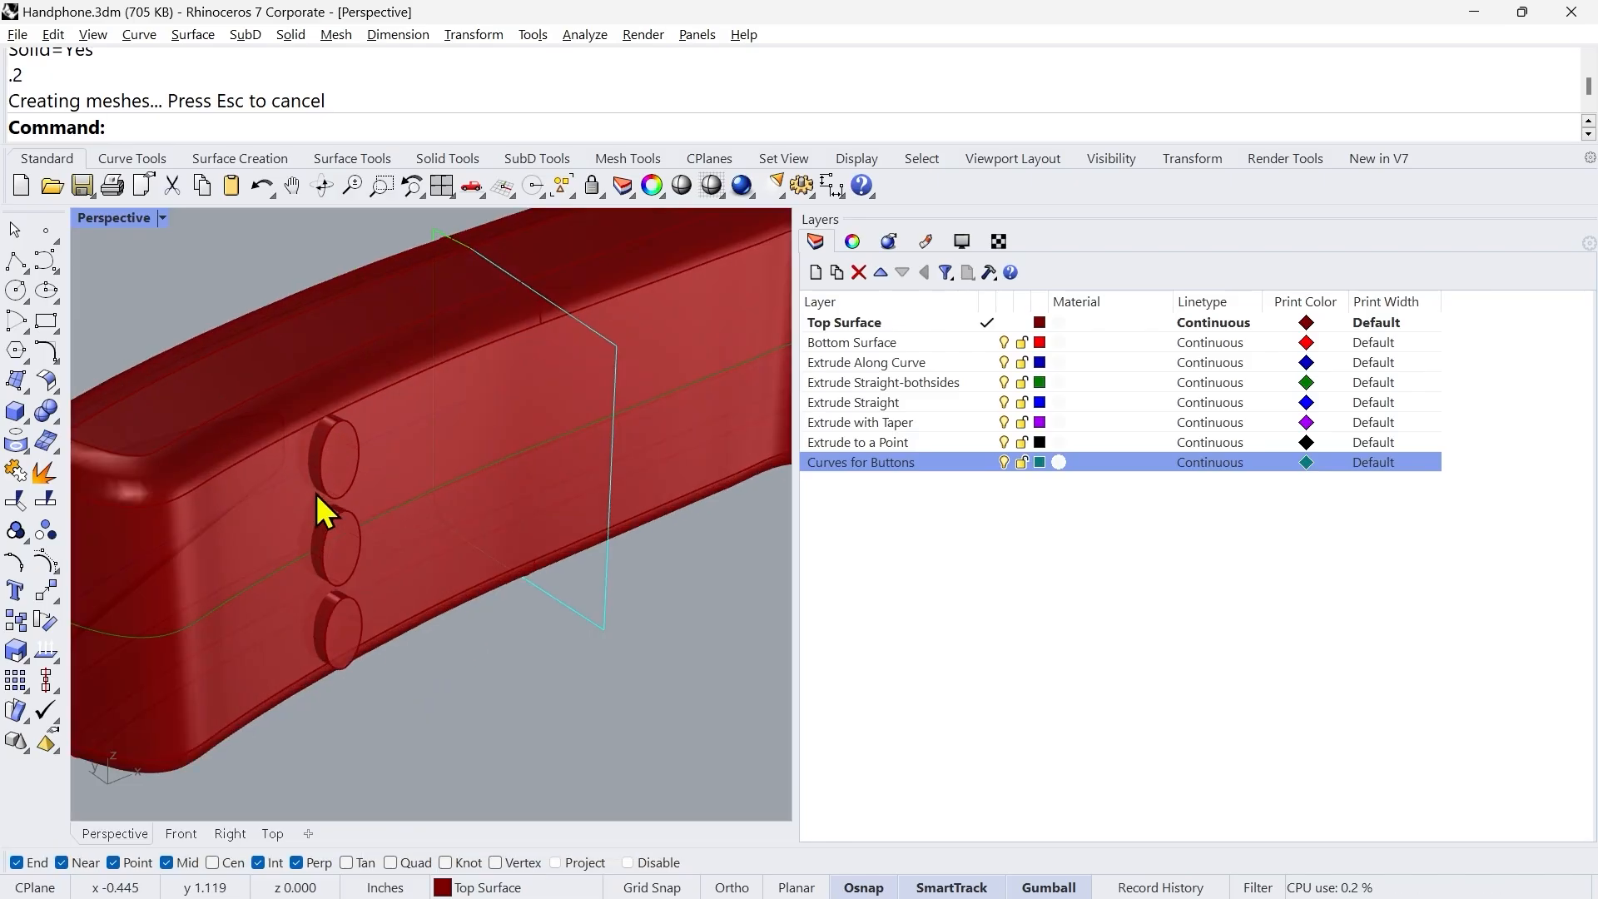
Step: Extrude the three ellipse curves in the second button column straight by 0.2 inches as capped solids
left_click(183, 834)
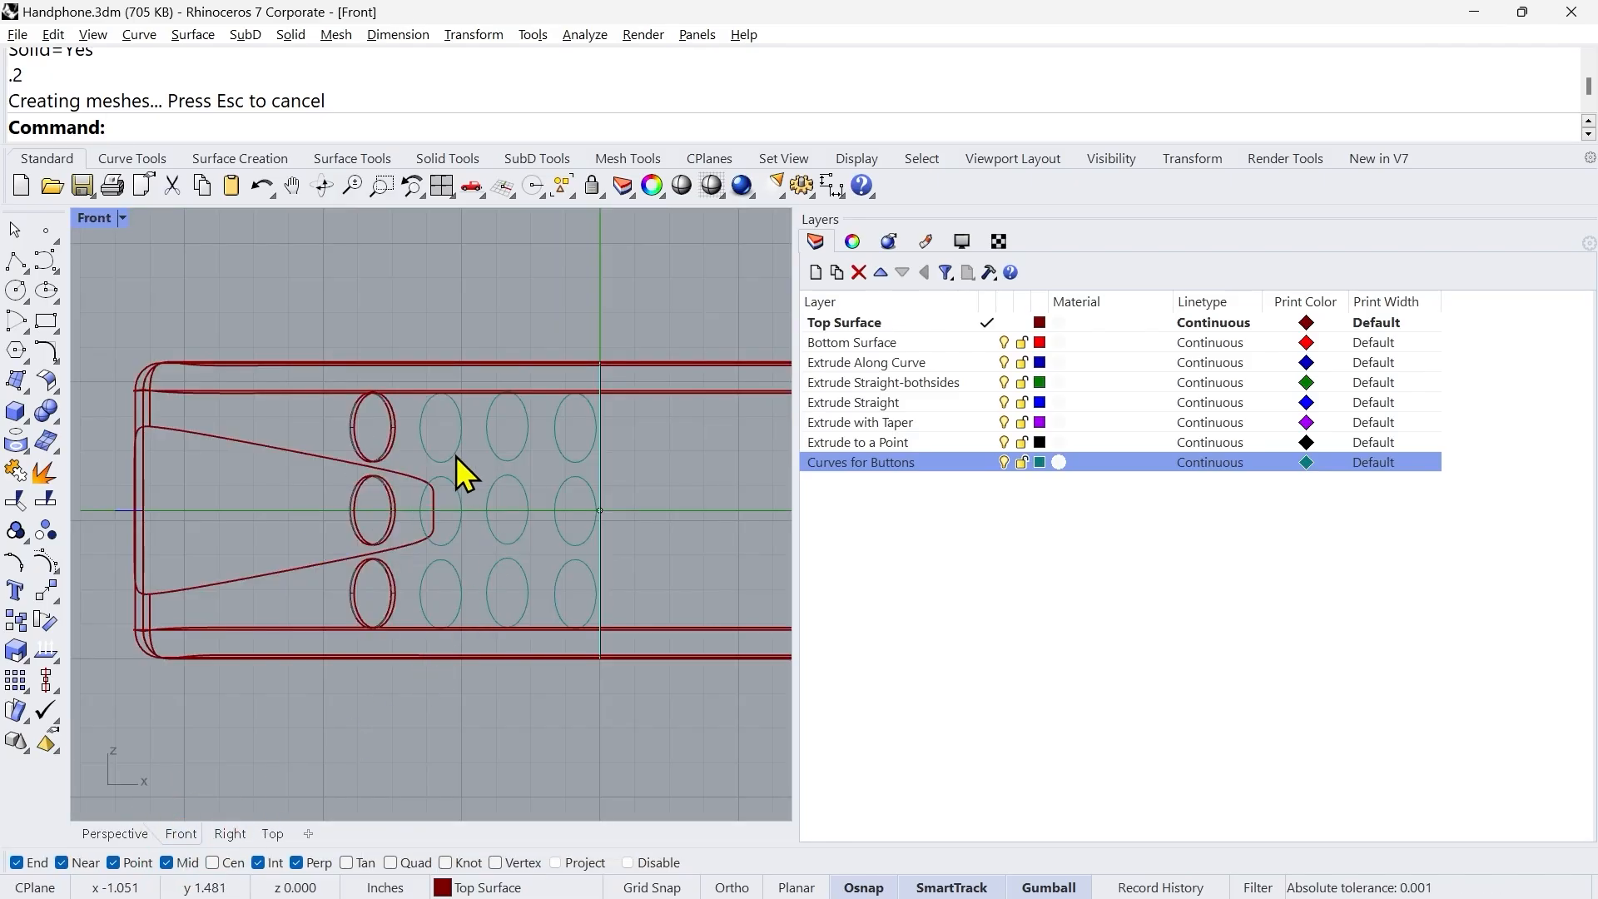
left_click(425, 442)
left_click(423, 523, "shift")
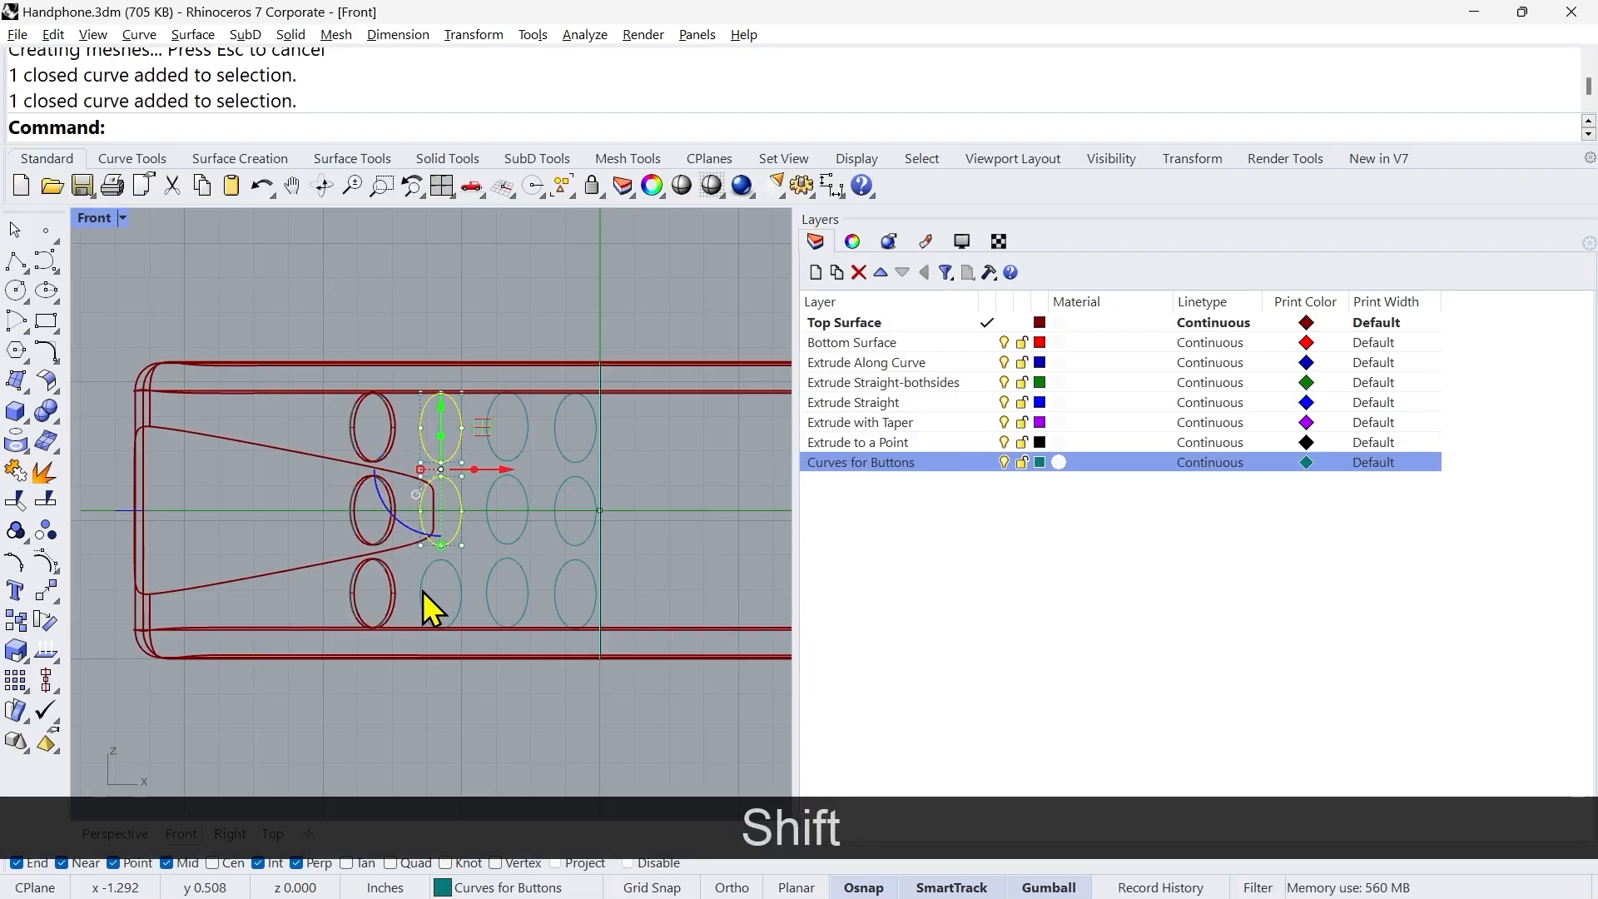
left_click(423, 591, "shift")
left_click(116, 833)
left_click(192, 34)
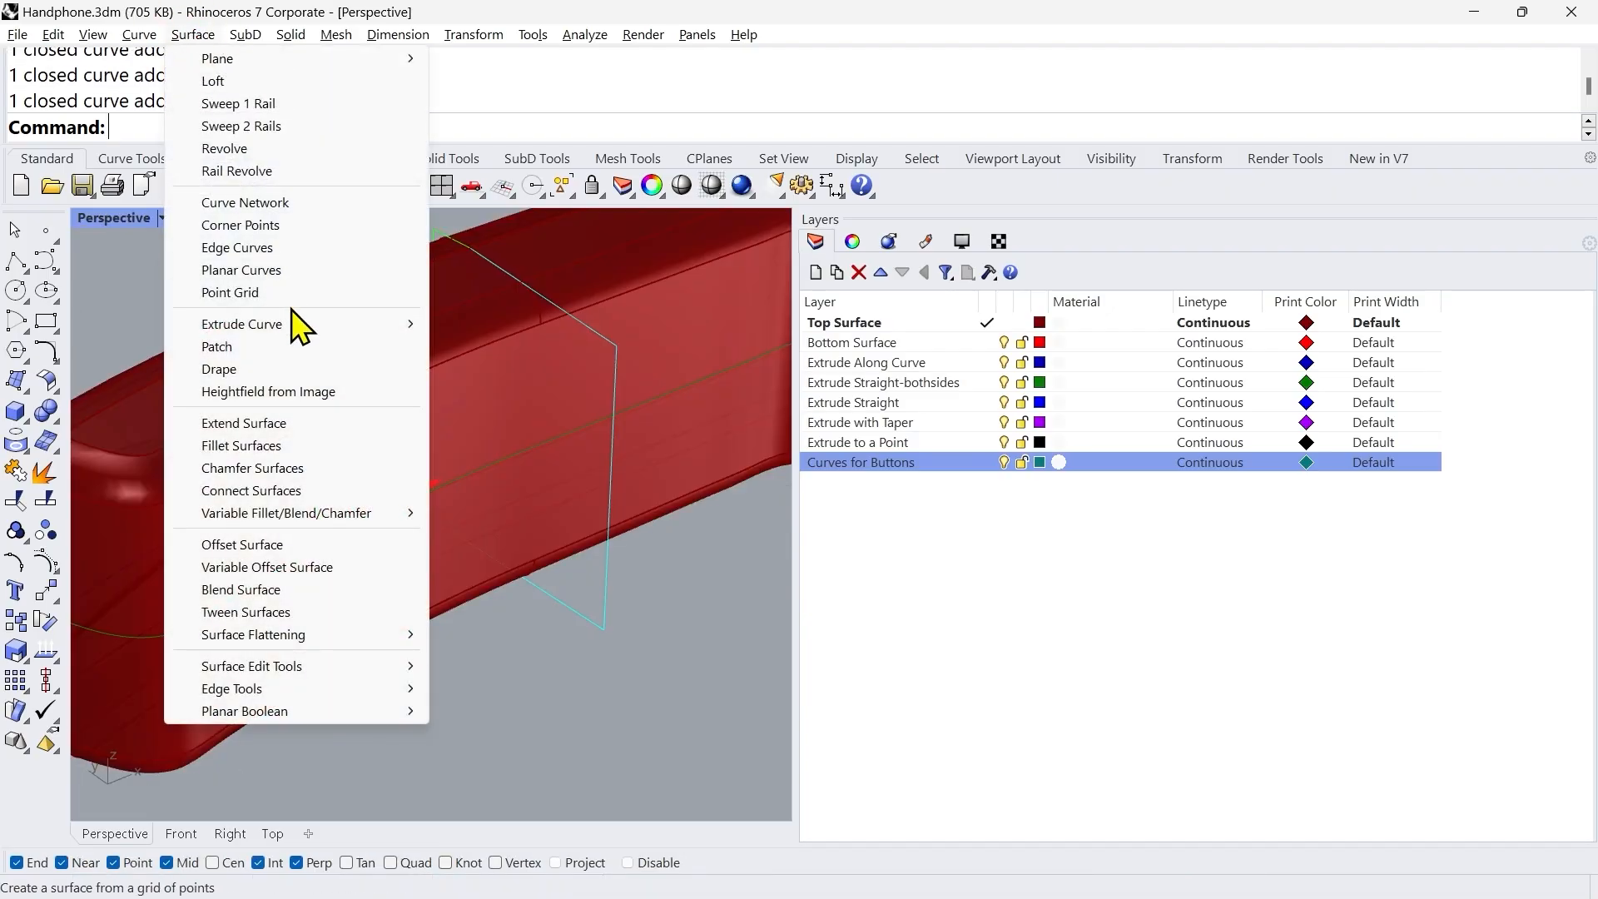
mouse_move(250, 324)
left_click(463, 323)
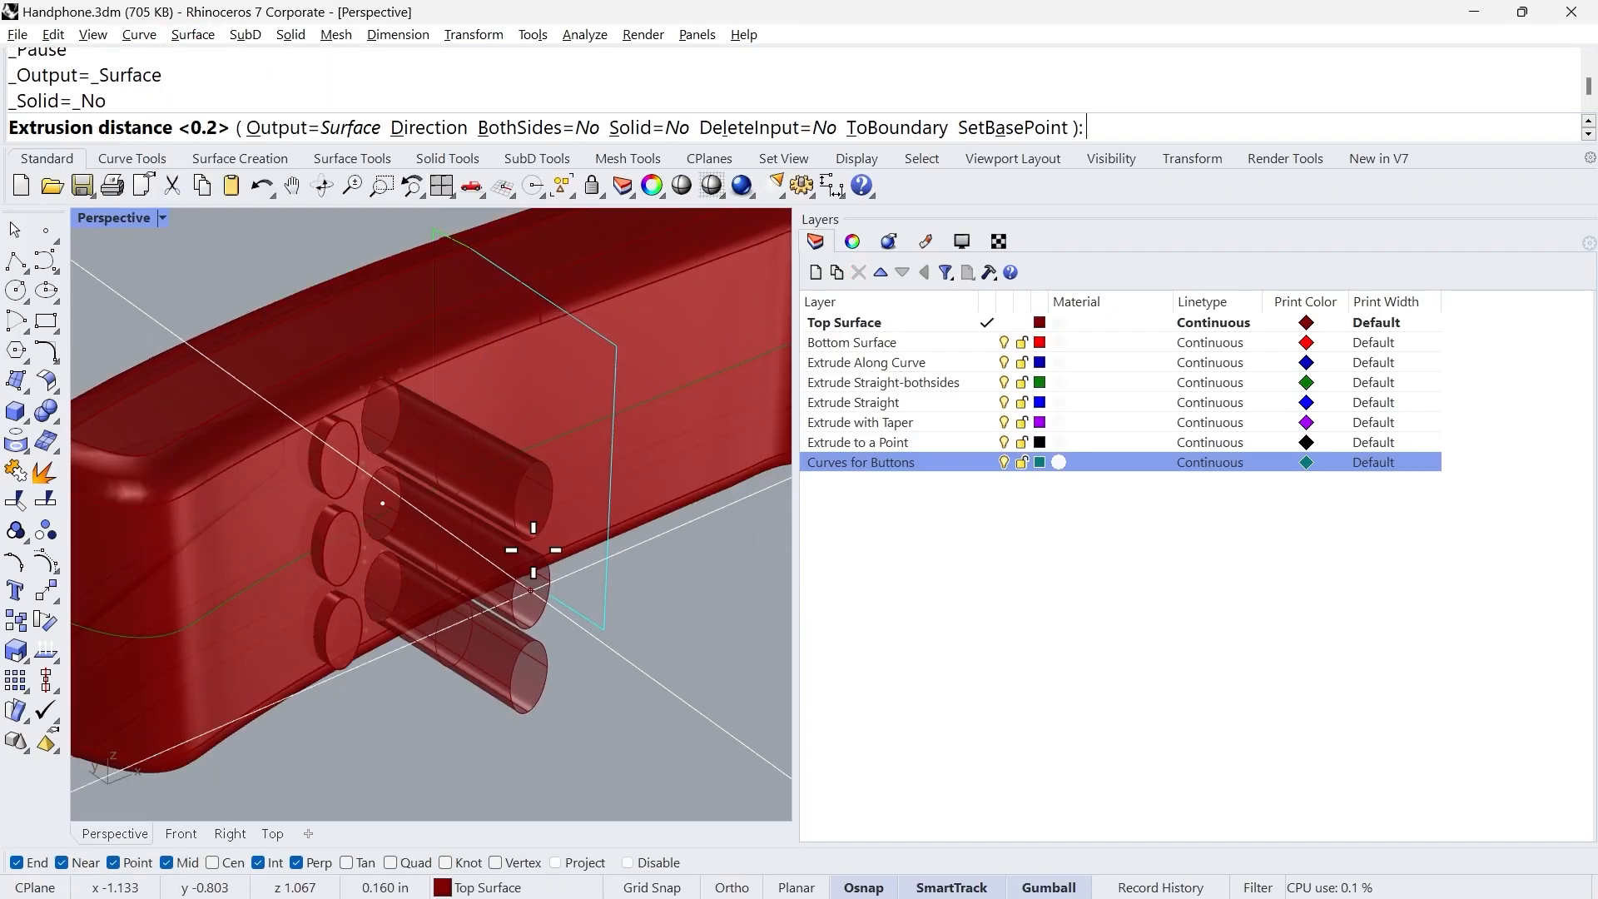
left_click(643, 129)
type(".2")
key("Return")
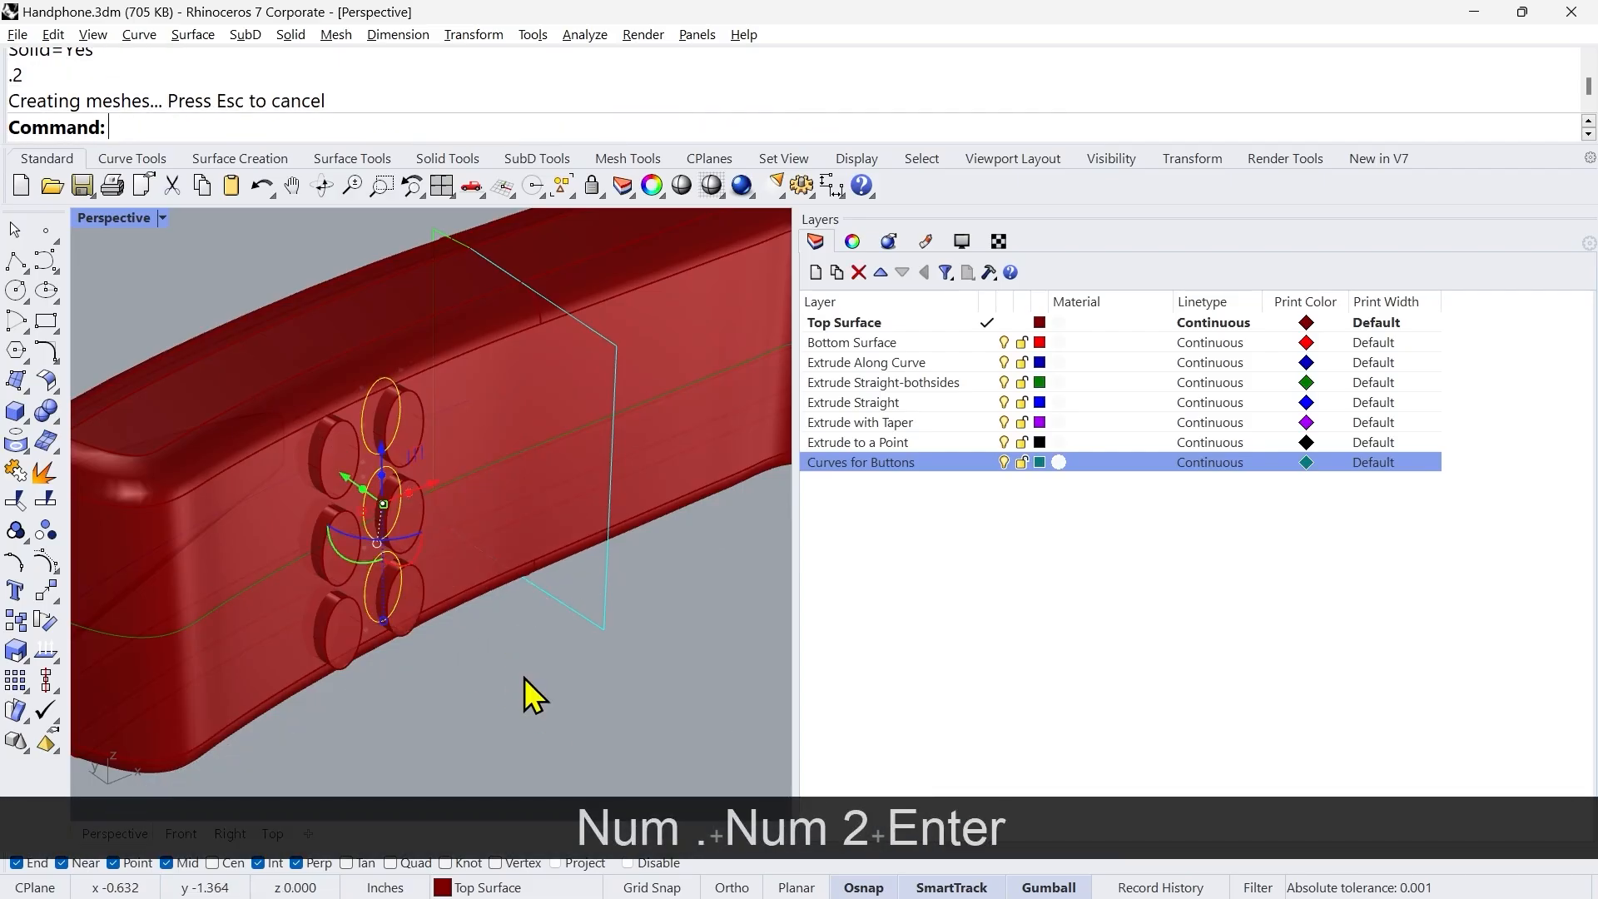
Step: Extrude the three ellipse curves in the third button column straight by 0.2 inches as capped solids
left_click(194, 833)
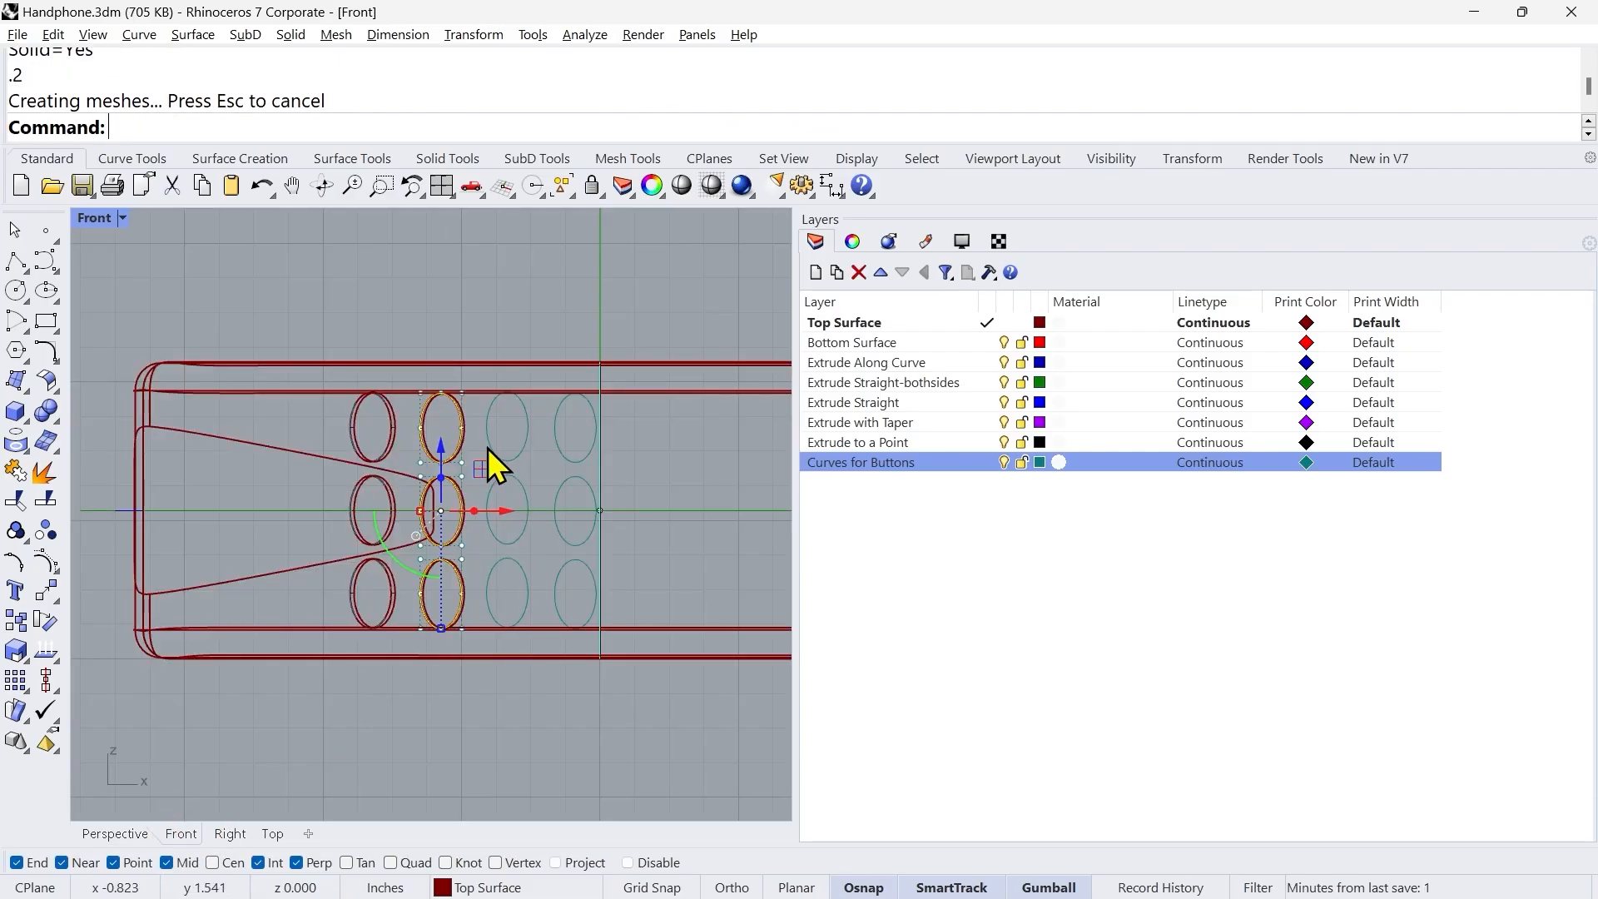
left_click(491, 454)
left_click(493, 532, "shift")
left_click(491, 580, "shift")
left_click(115, 833)
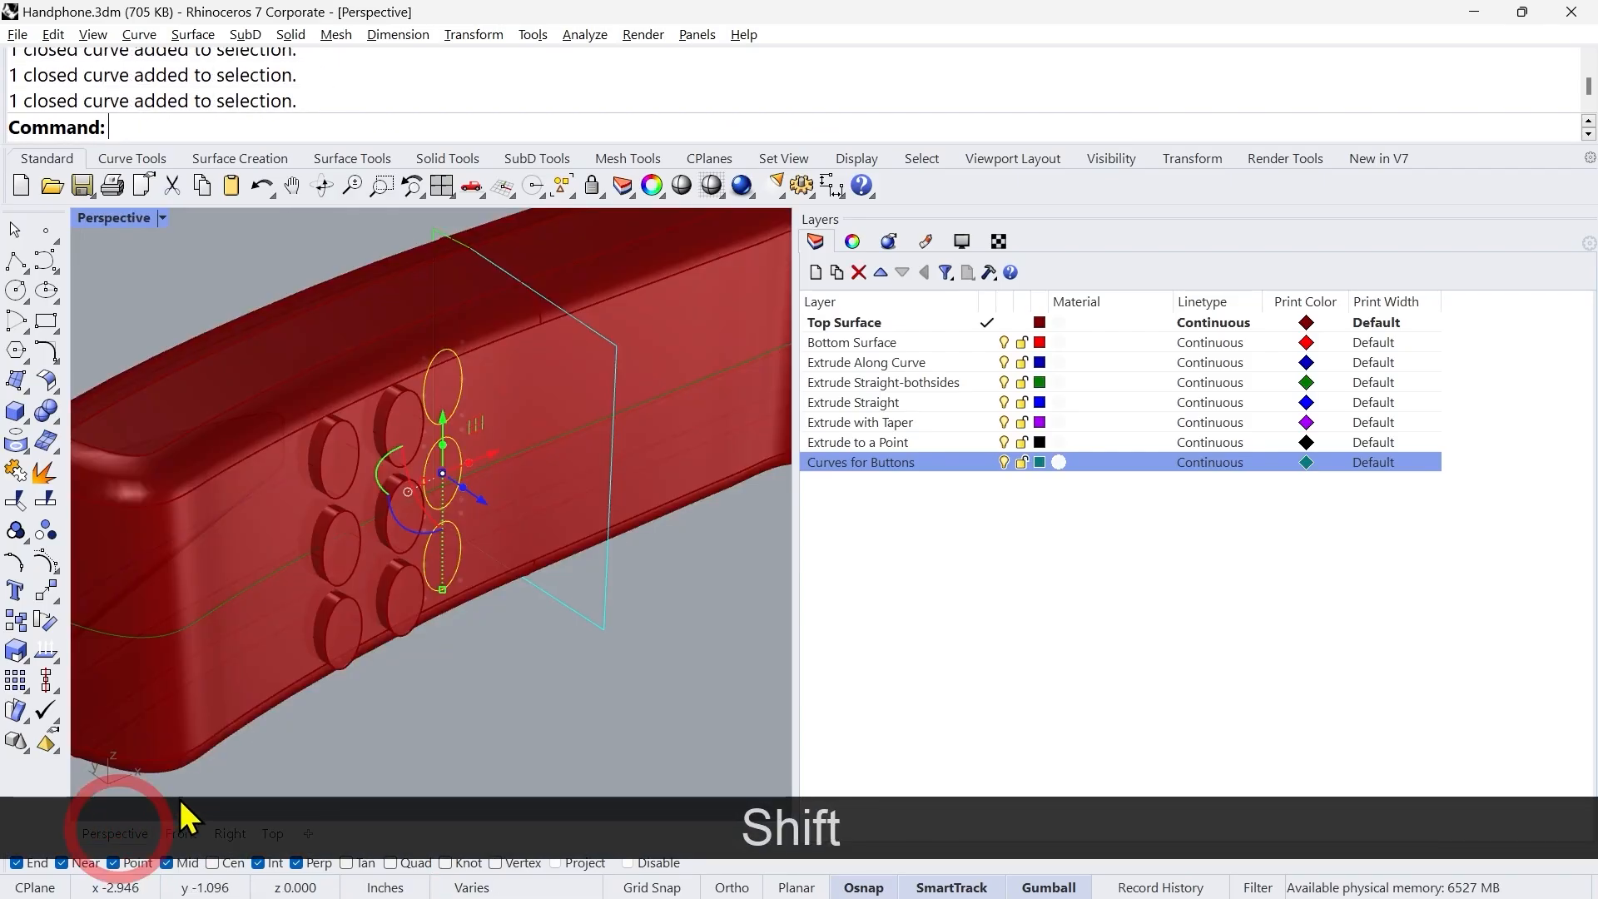
left_click(192, 34)
mouse_move(304, 332)
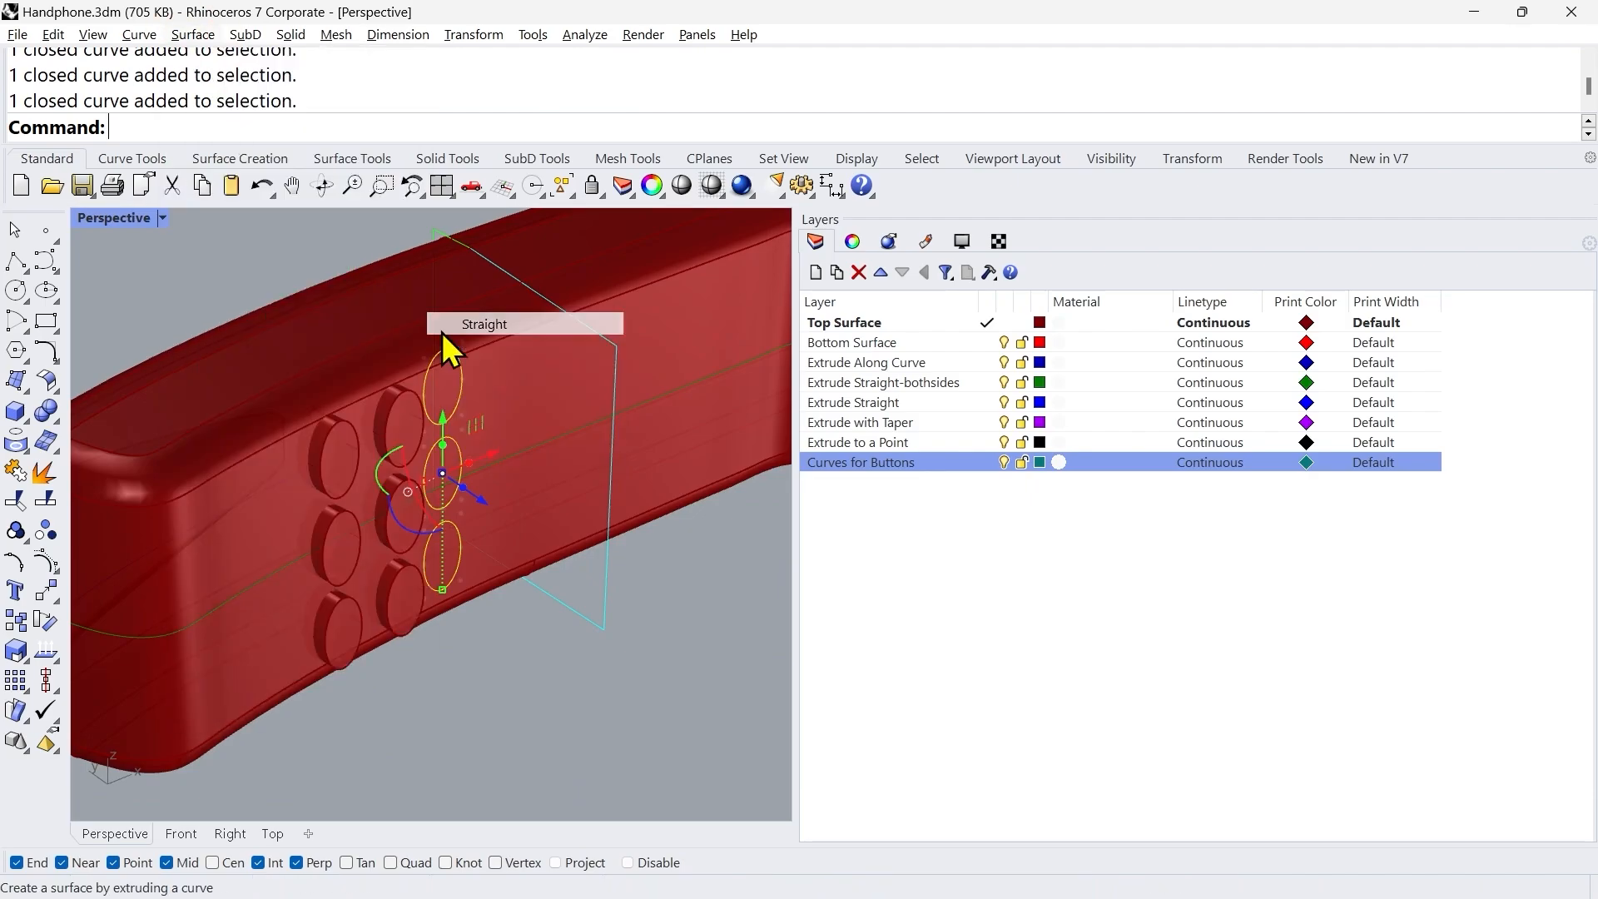
left_click(449, 327)
left_click(645, 127)
type(".2")
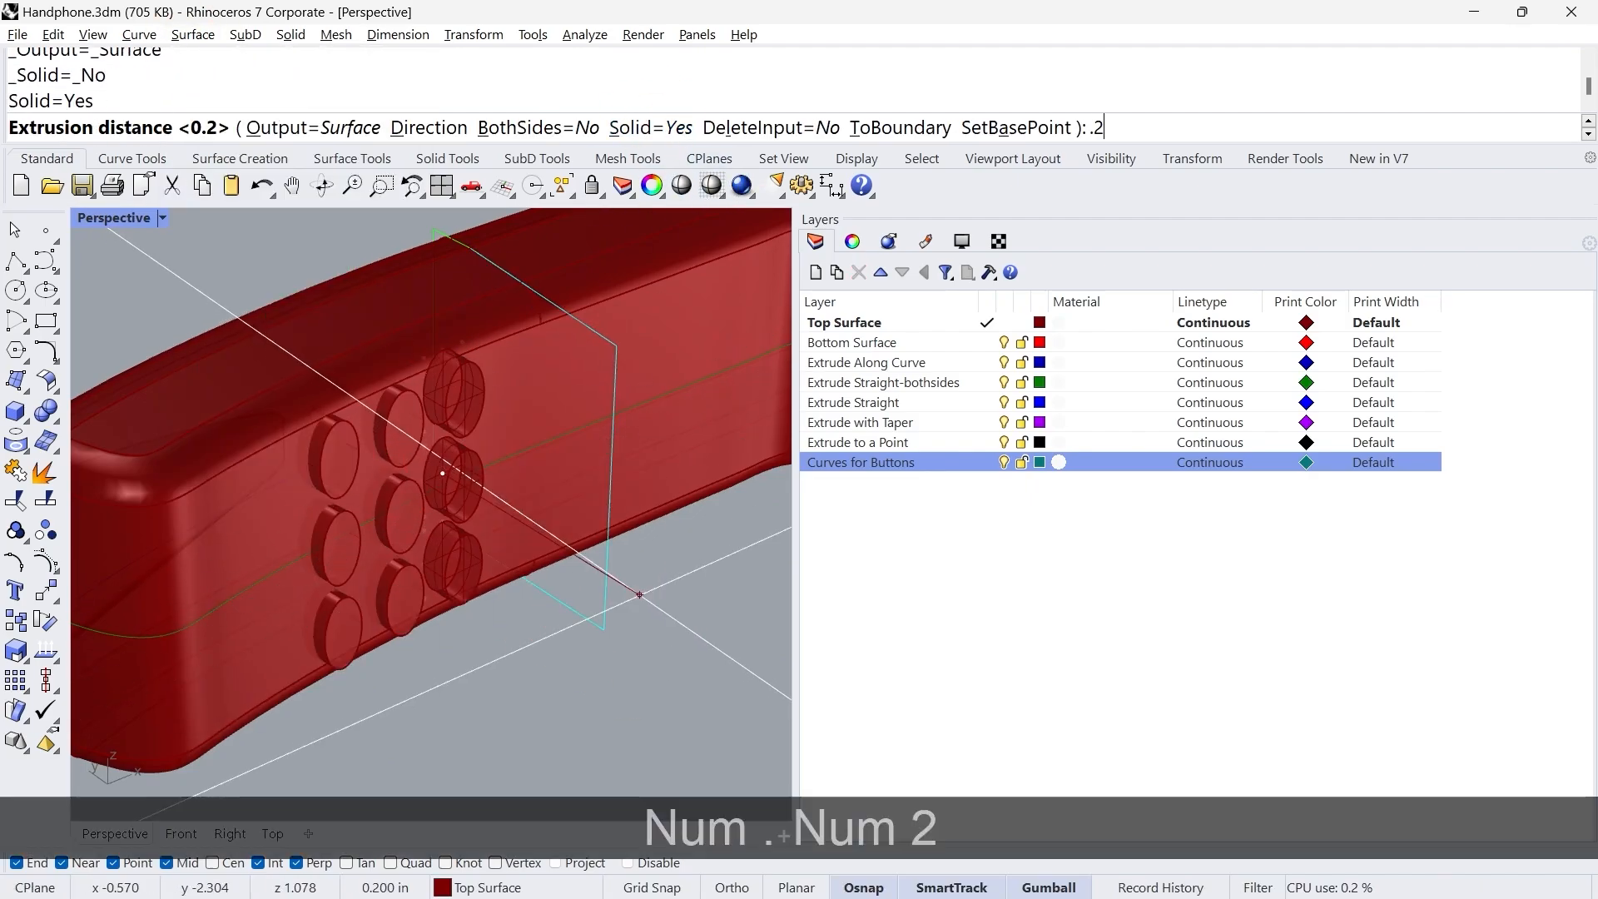
key("Return")
Step: Extrude the three ellipse curves in the fourth button column straight by 0.2 inches as capped solids
left_click(181, 833)
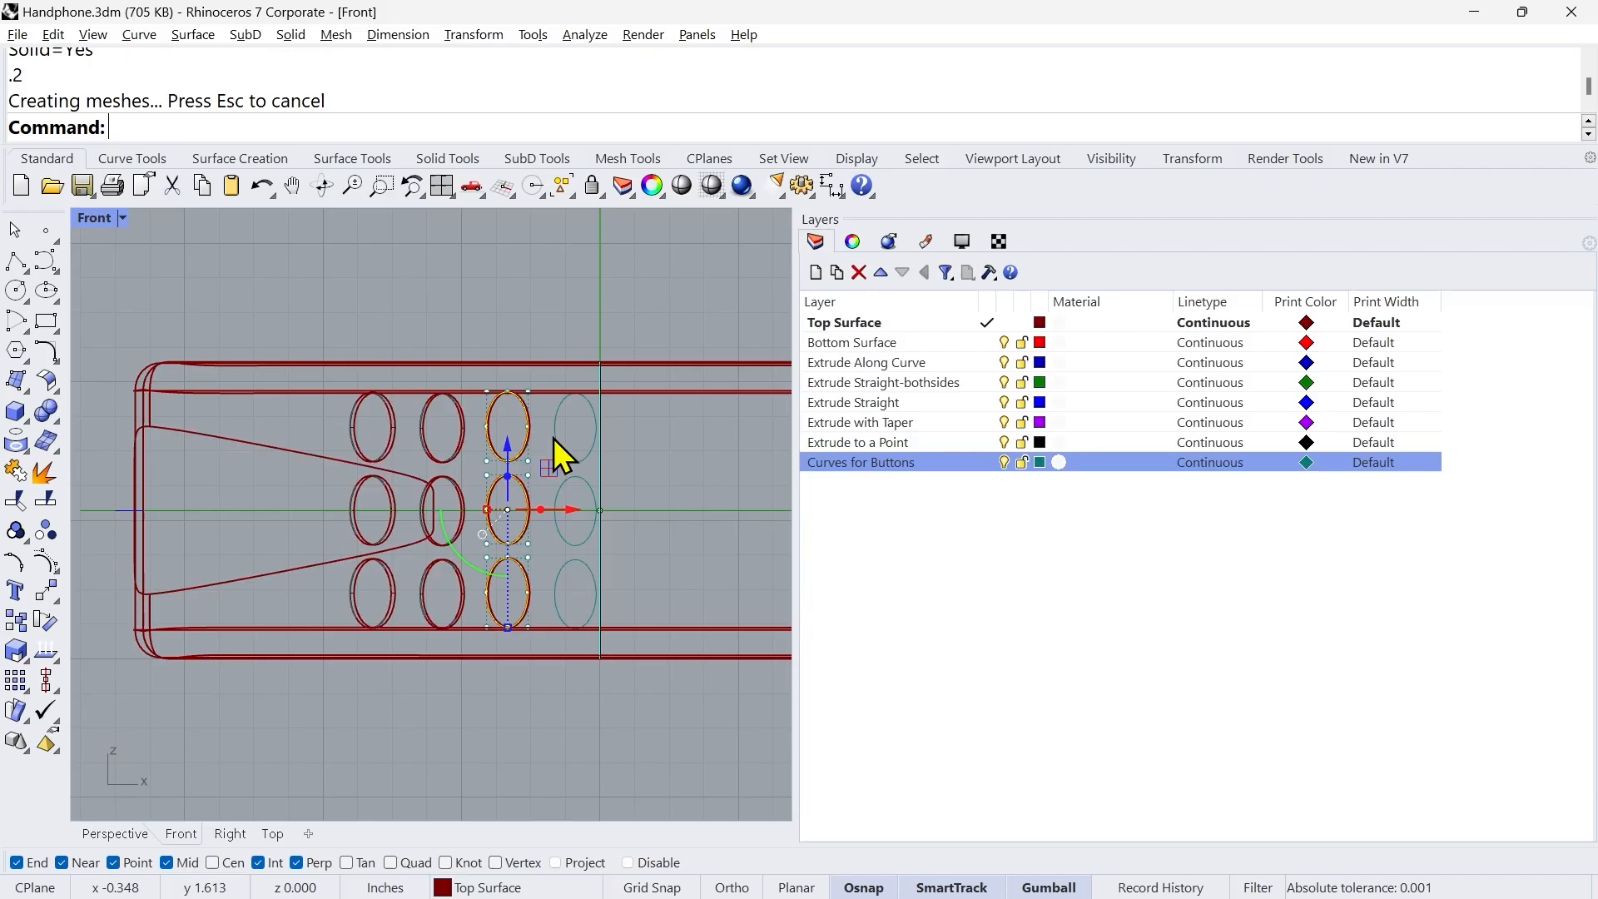
left_click(556, 435, "shift")
left_click(556, 518, "shift")
left_click(556, 586, "shift")
left_click(117, 833)
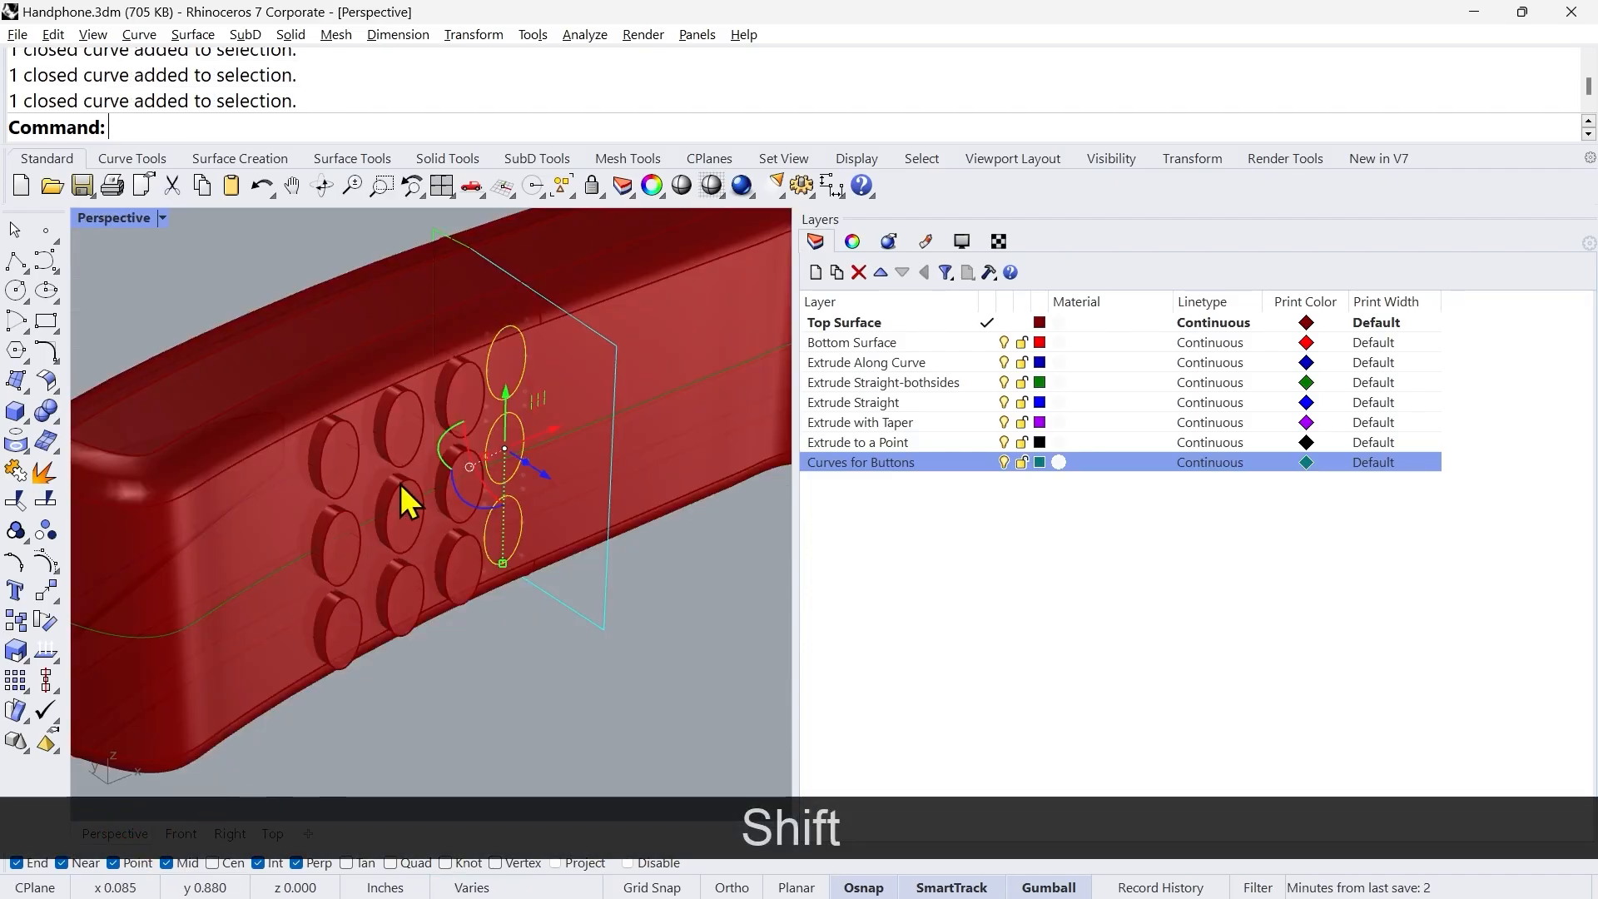
left_click(193, 34)
mouse_move(322, 326)
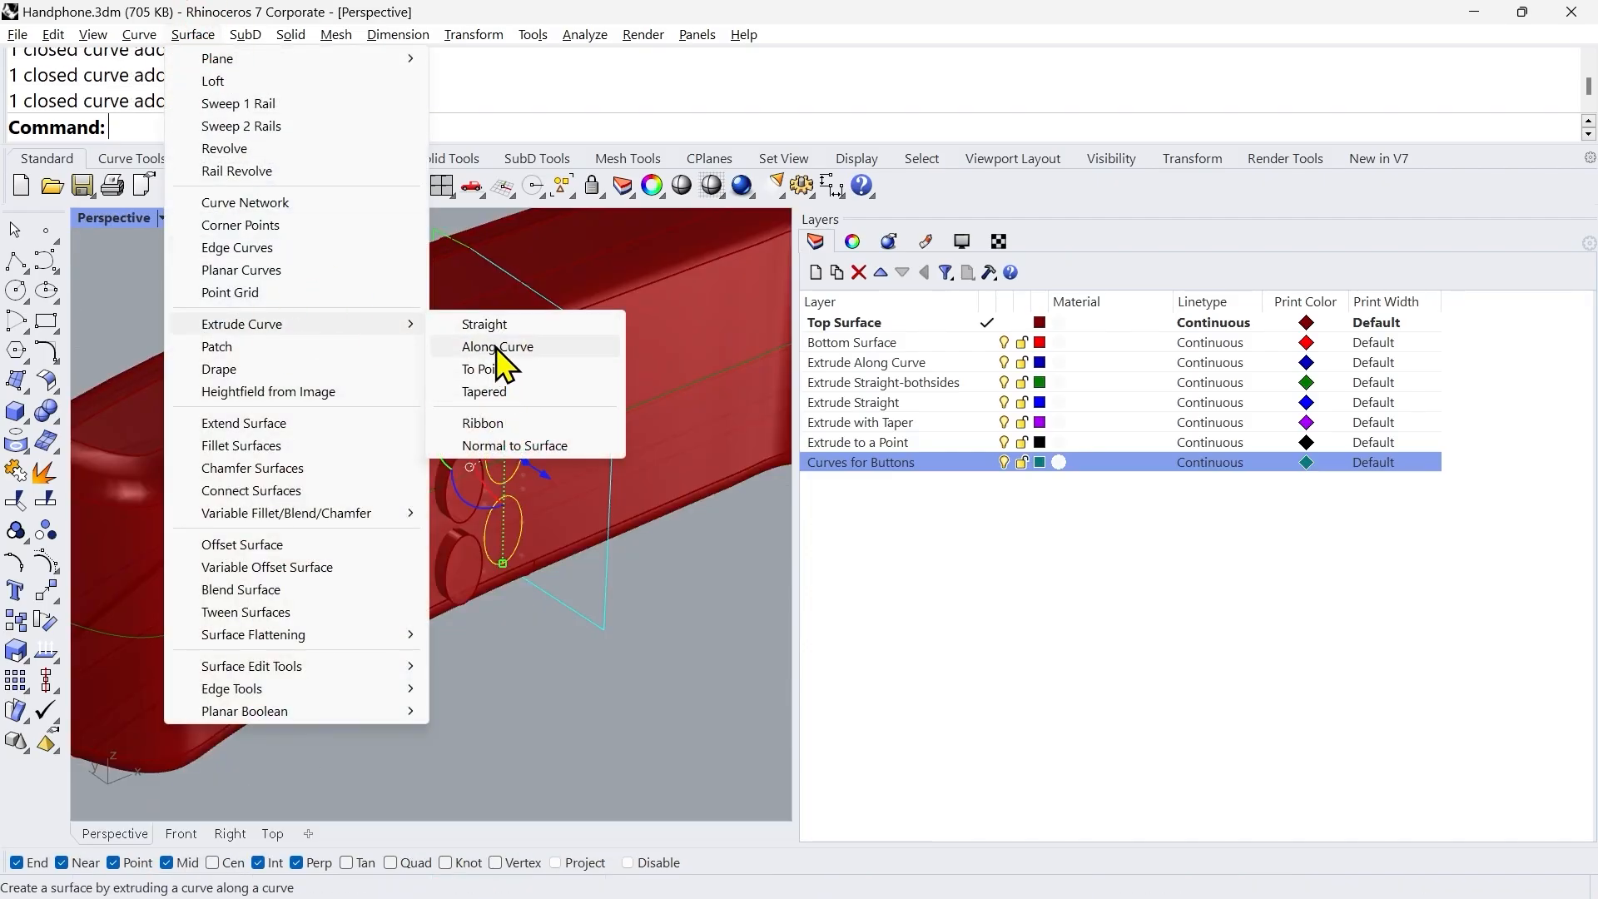
left_click(487, 324)
left_click(645, 128)
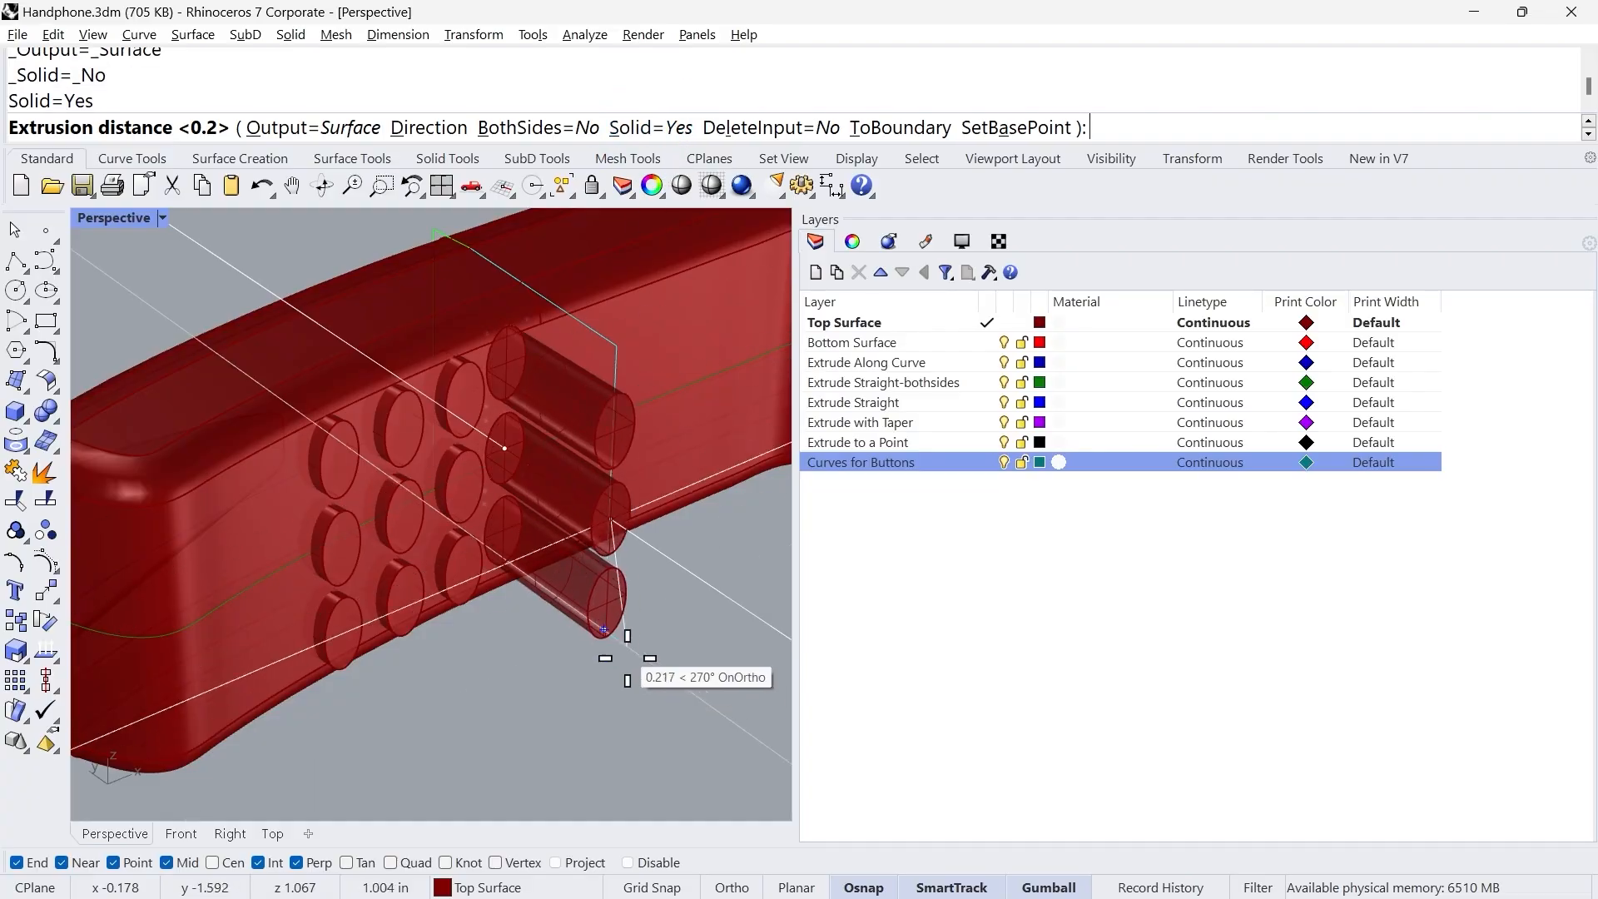
type(".2")
key("KP_Enter")
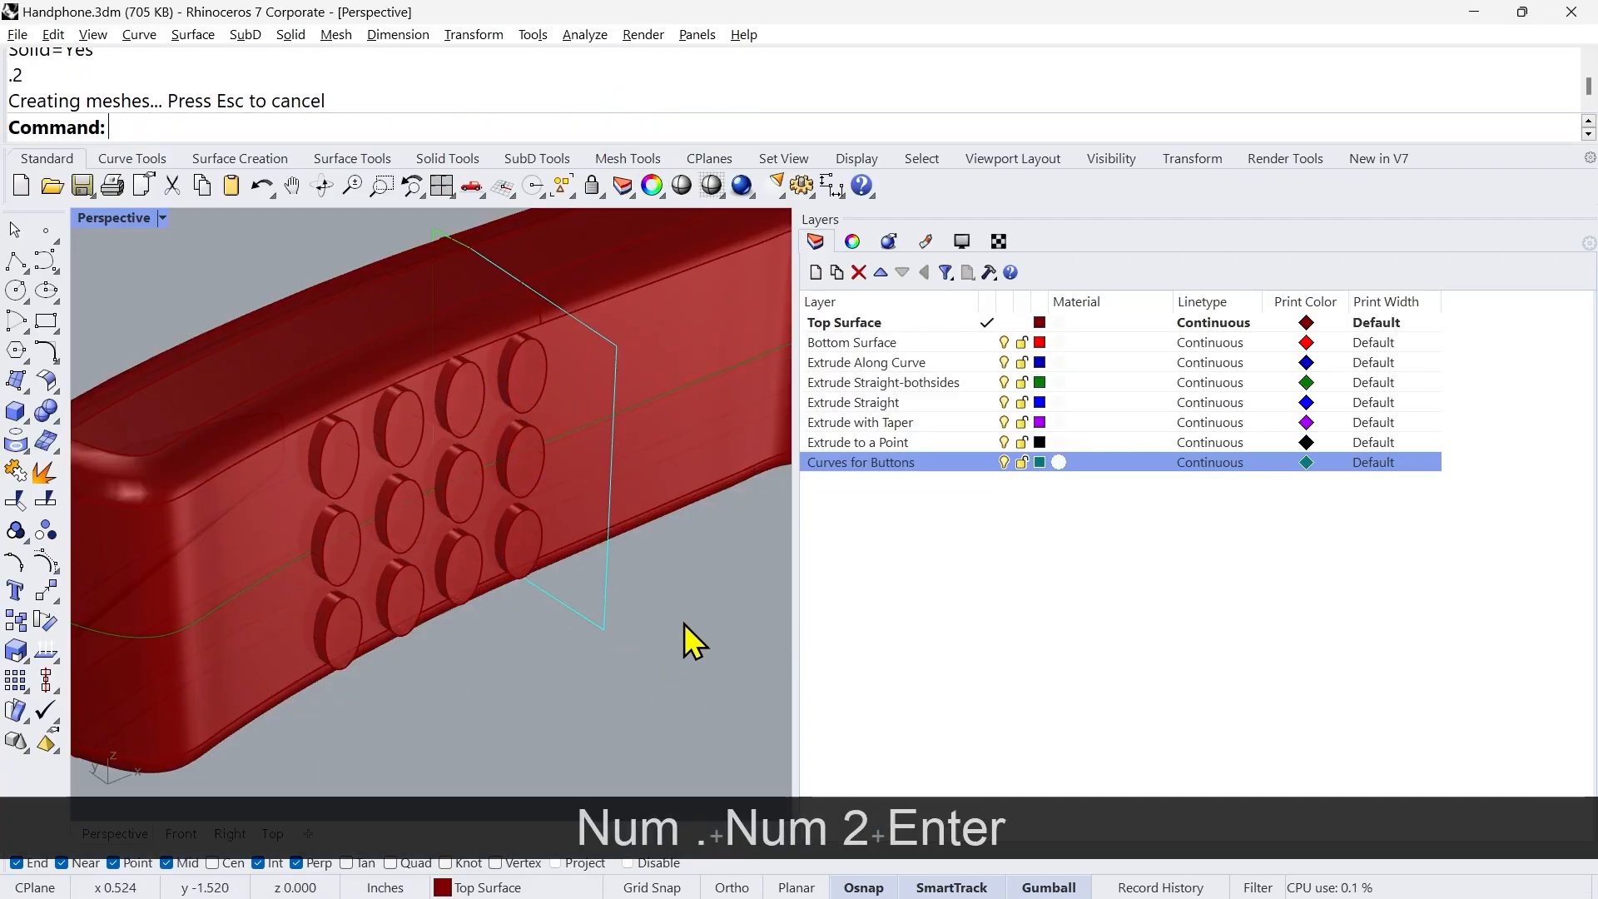
Step: Start an edge fillet and pick the outer edges of the four buttons in the keypad's upper row
right_click_drag(686, 621, 682, 636)
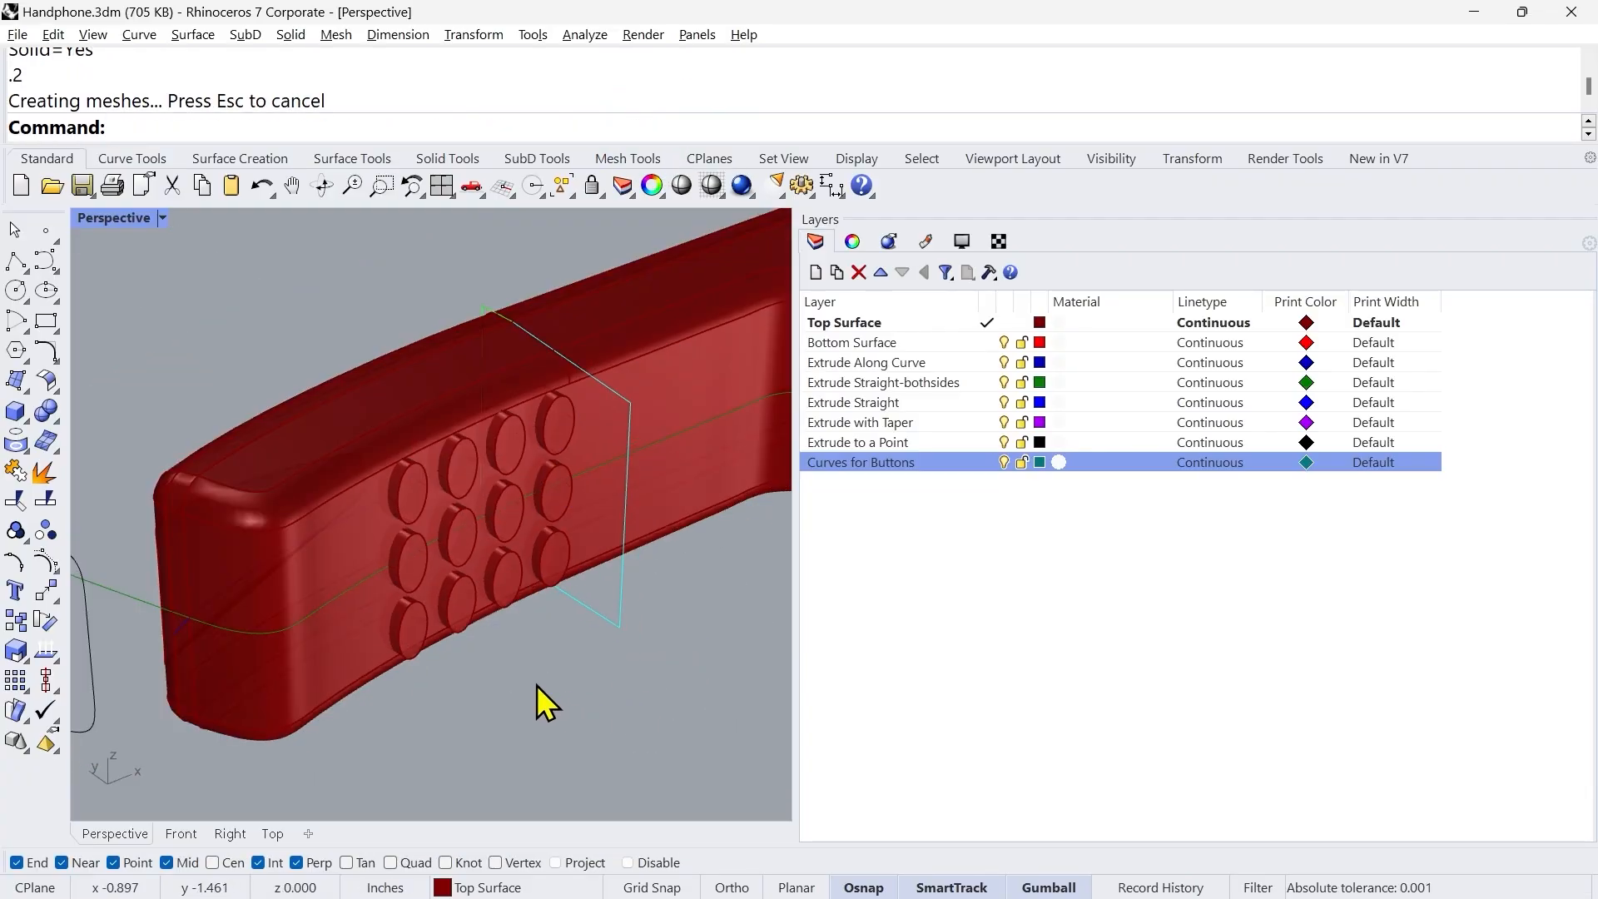
scroll(546, 699, "down", 3)
scroll(500, 649, "up", 2)
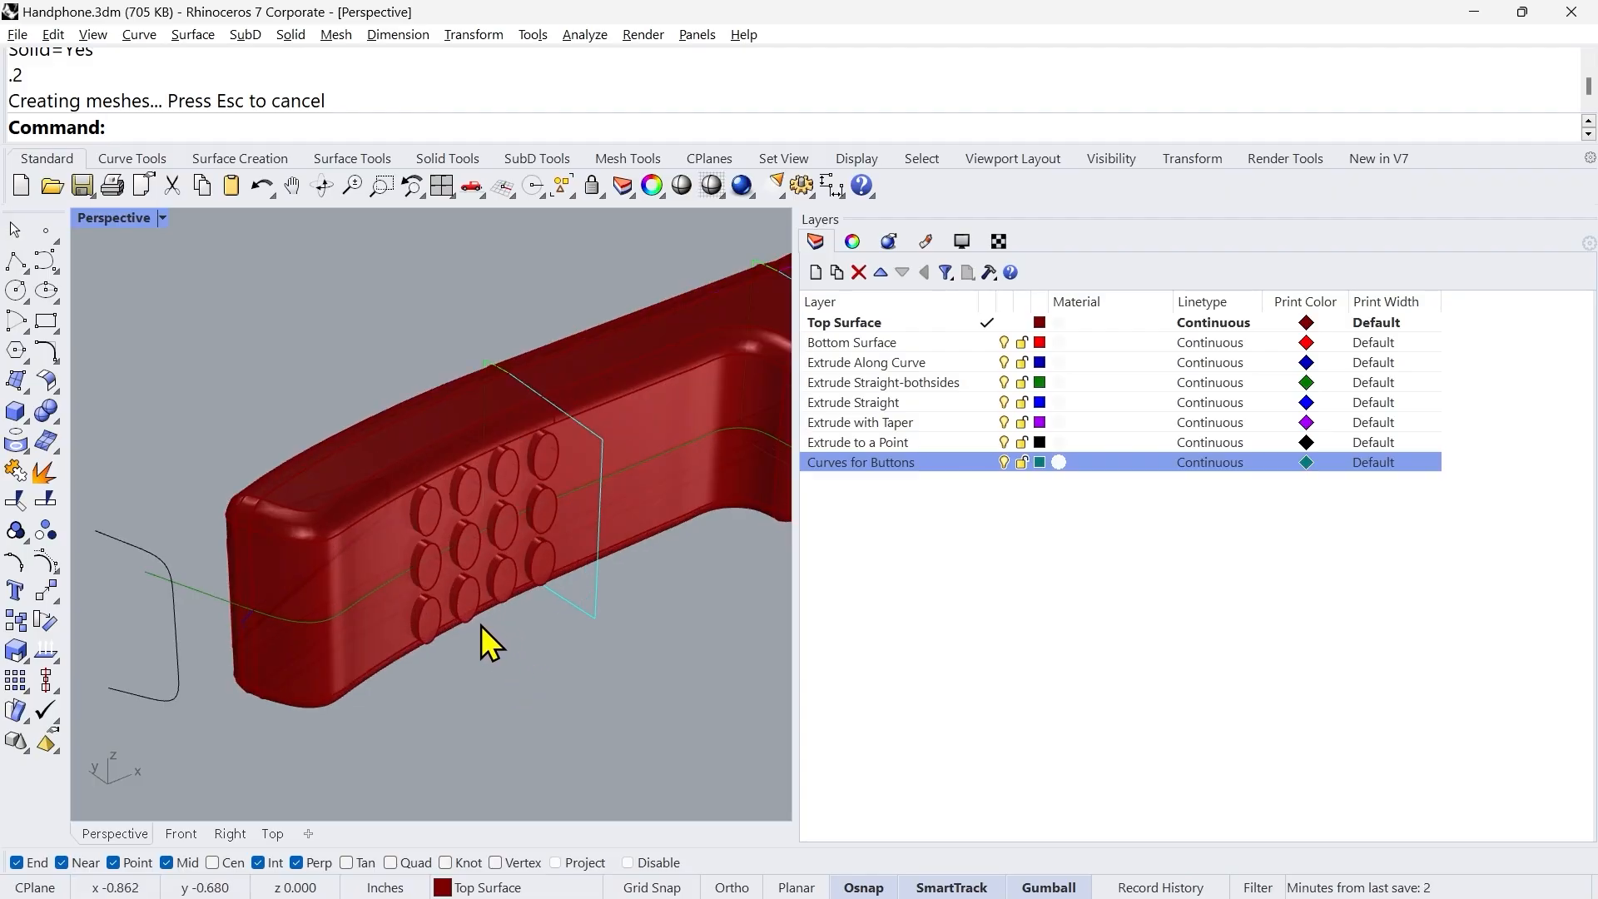
scroll(481, 626, "up", 2)
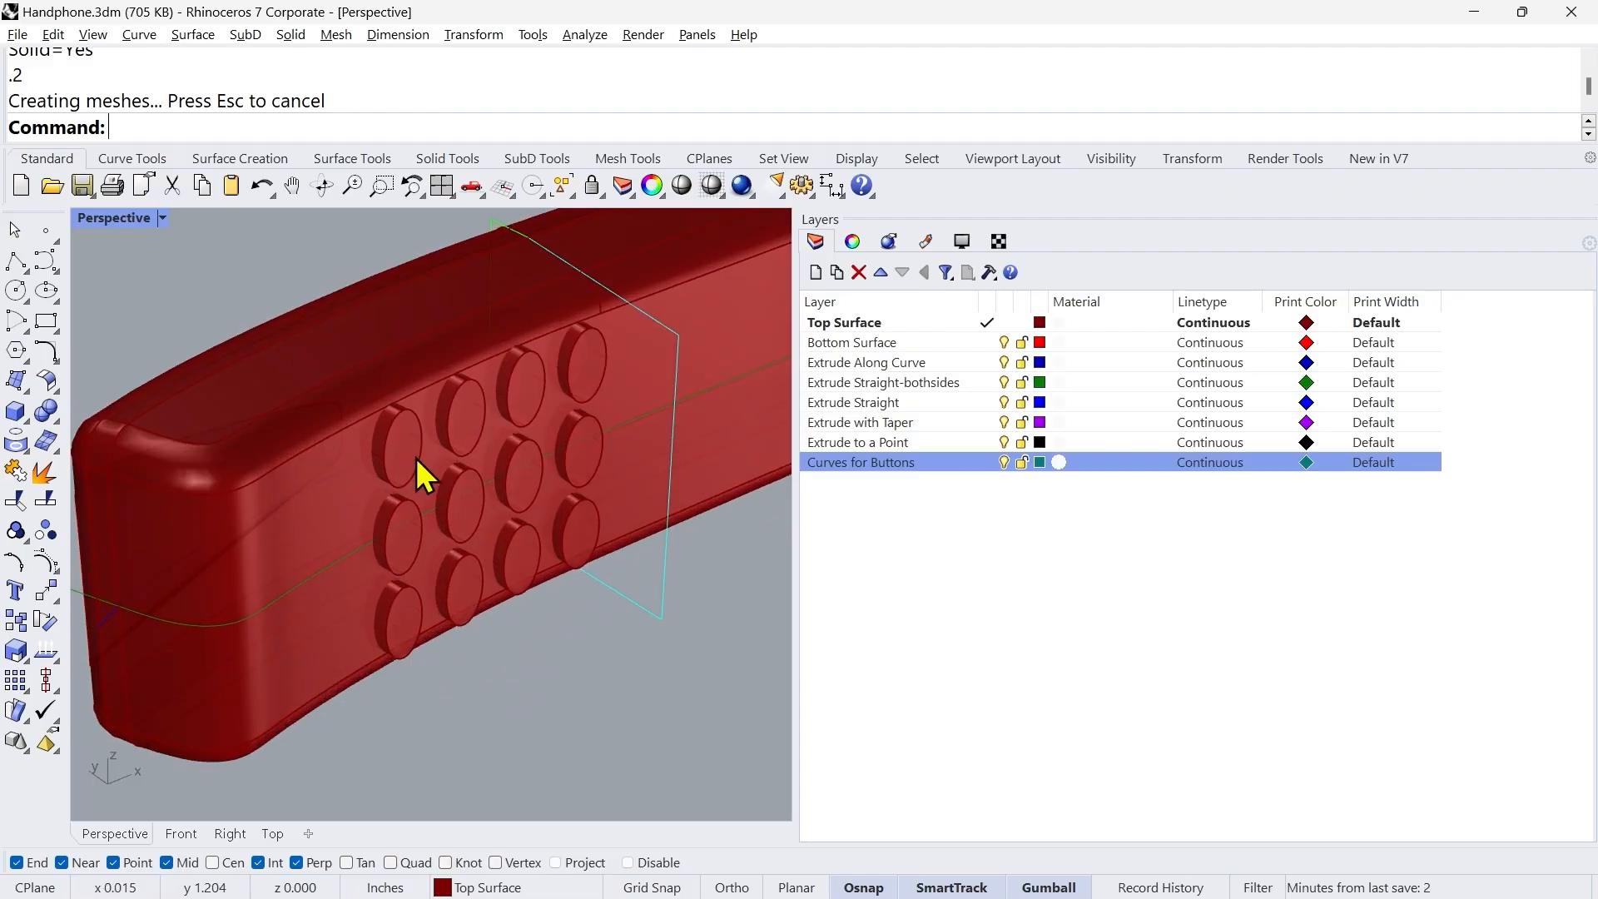
scroll(400, 460, "up", 2)
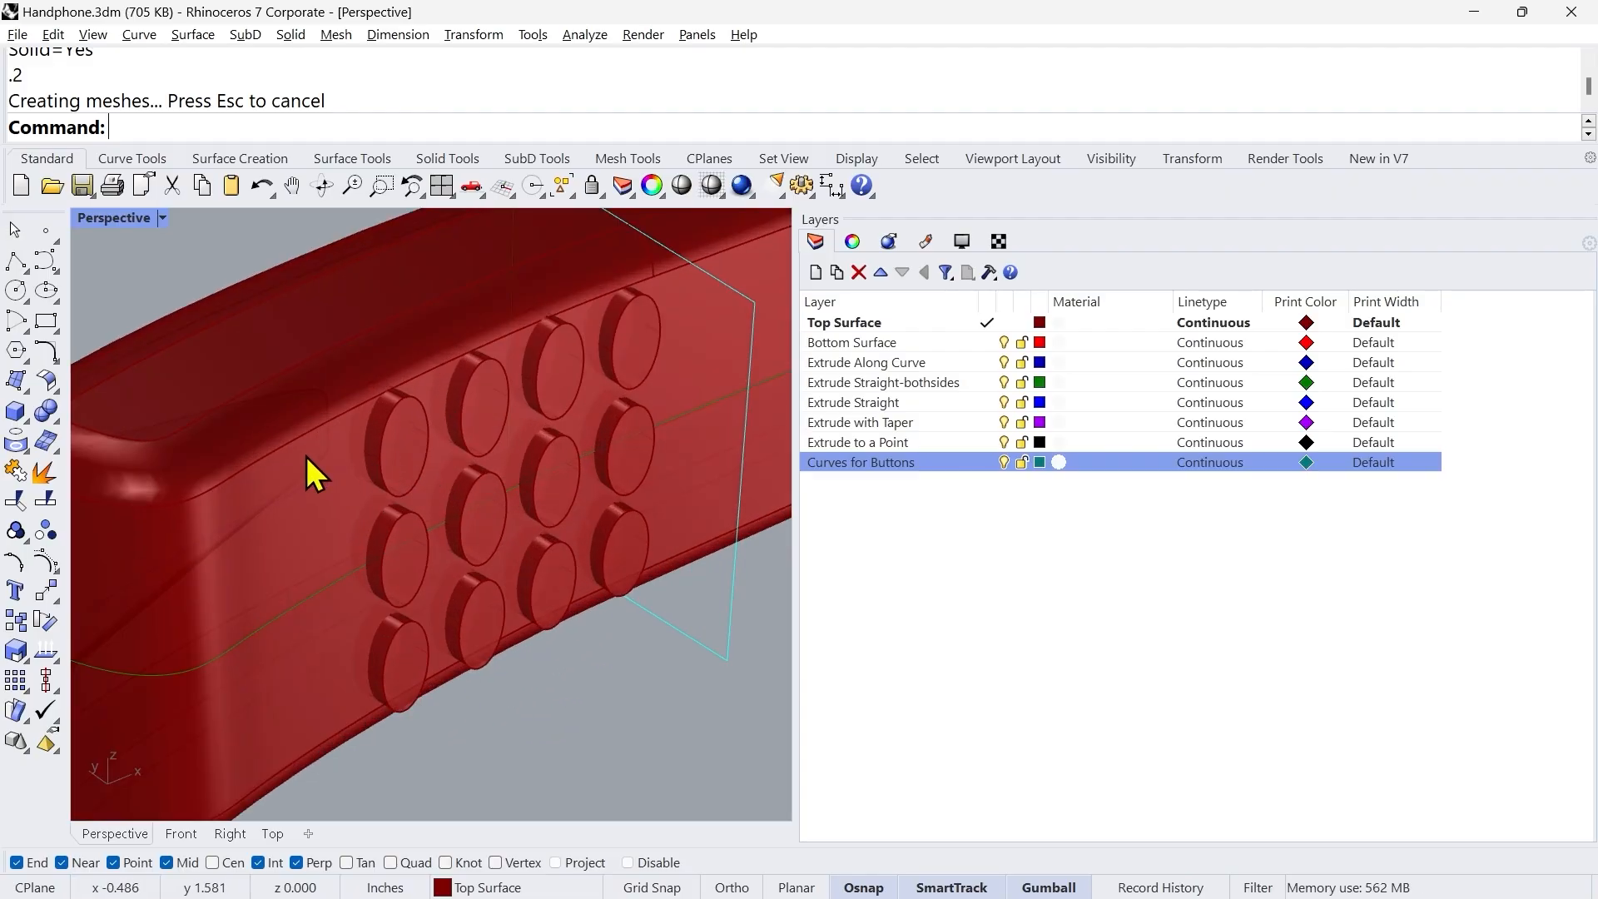
left_click(58, 423)
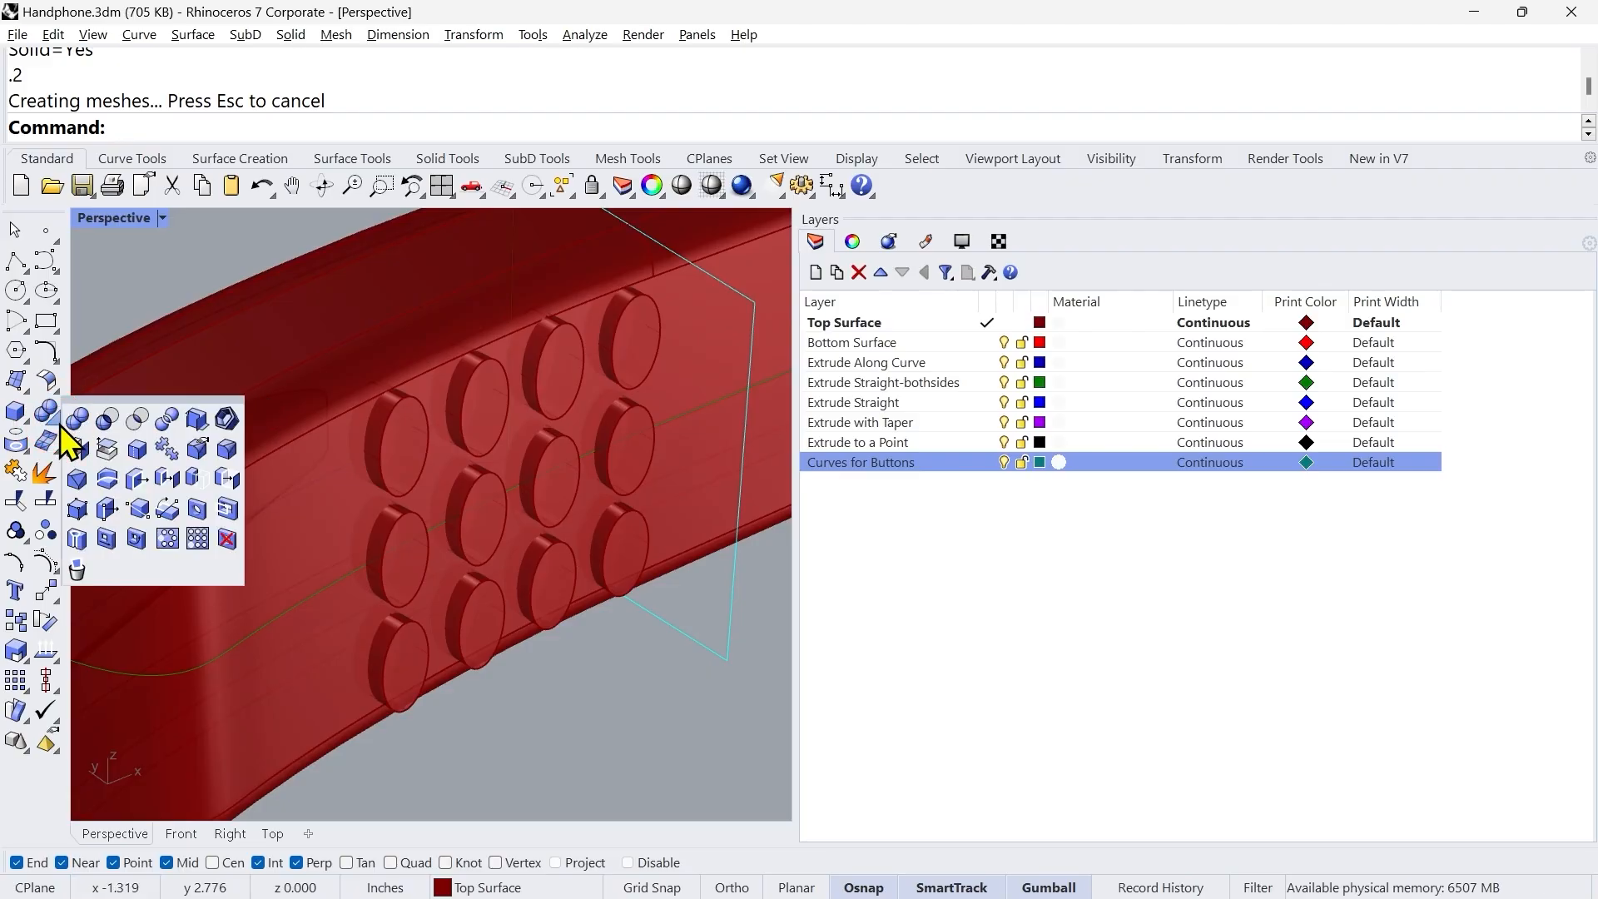
left_click(226, 451)
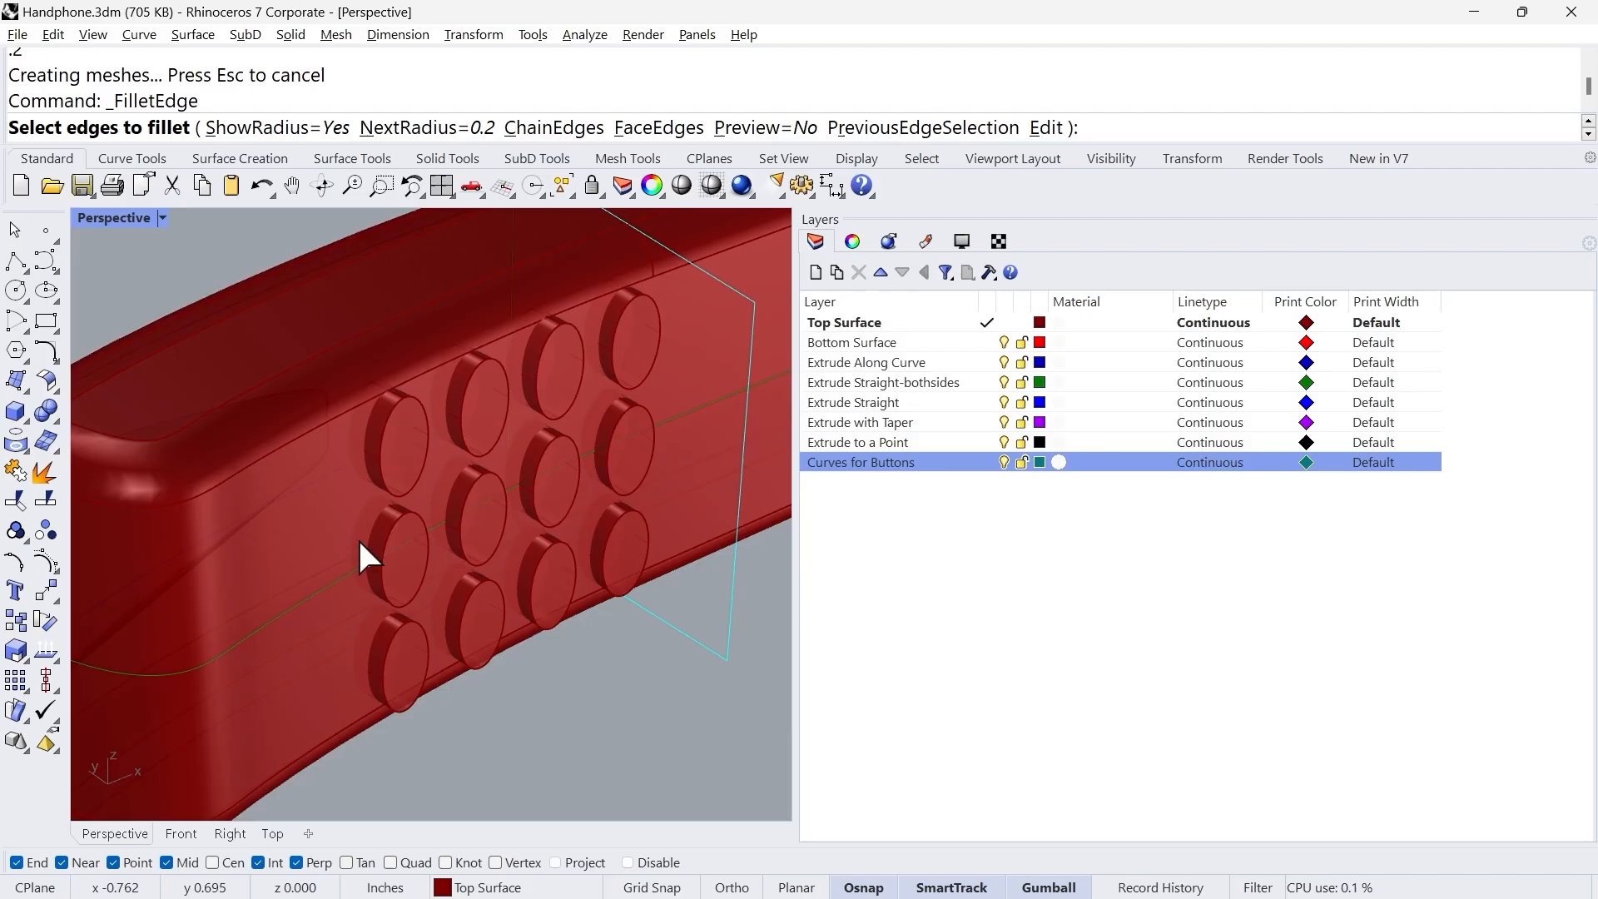
left_click(386, 479)
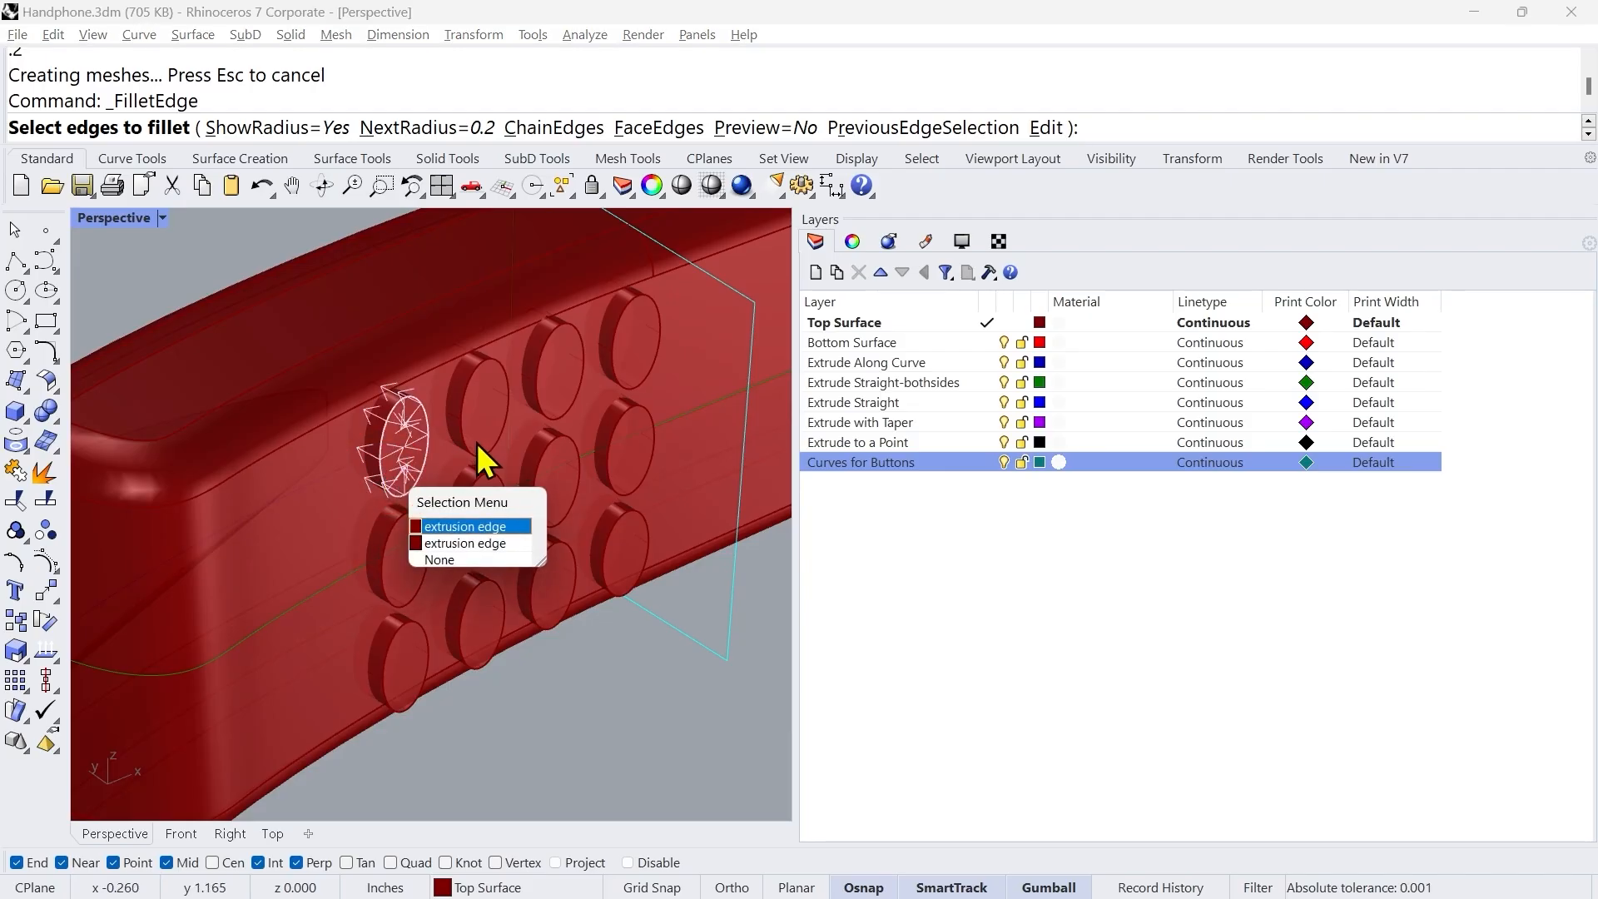
left_click(463, 411)
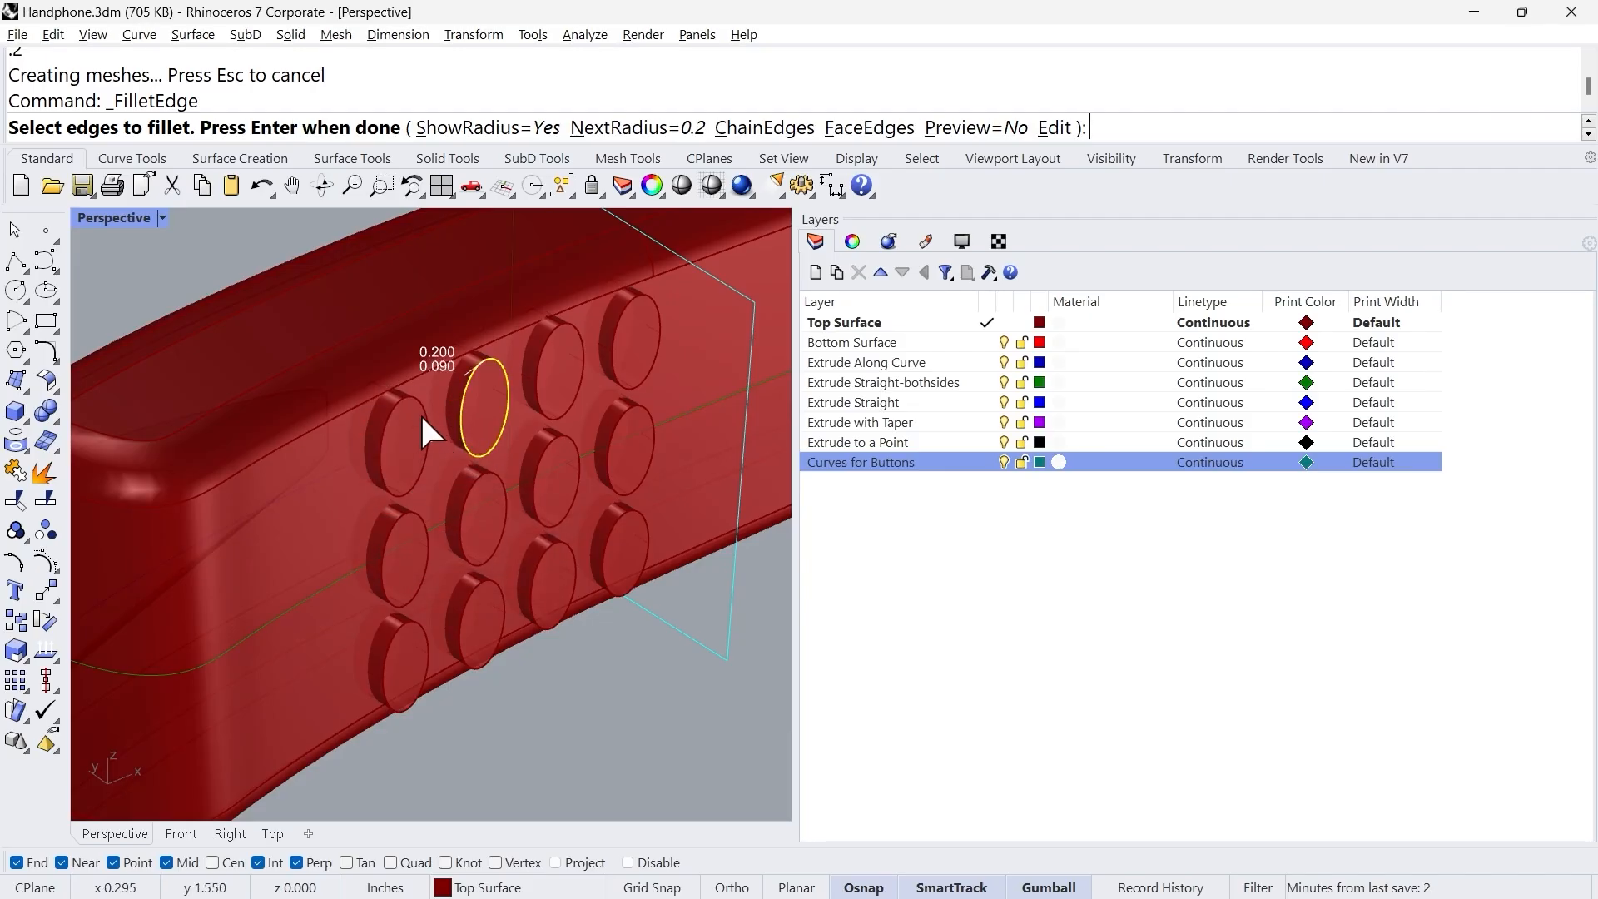
left_click(421, 413)
left_click(537, 347)
left_click(617, 313)
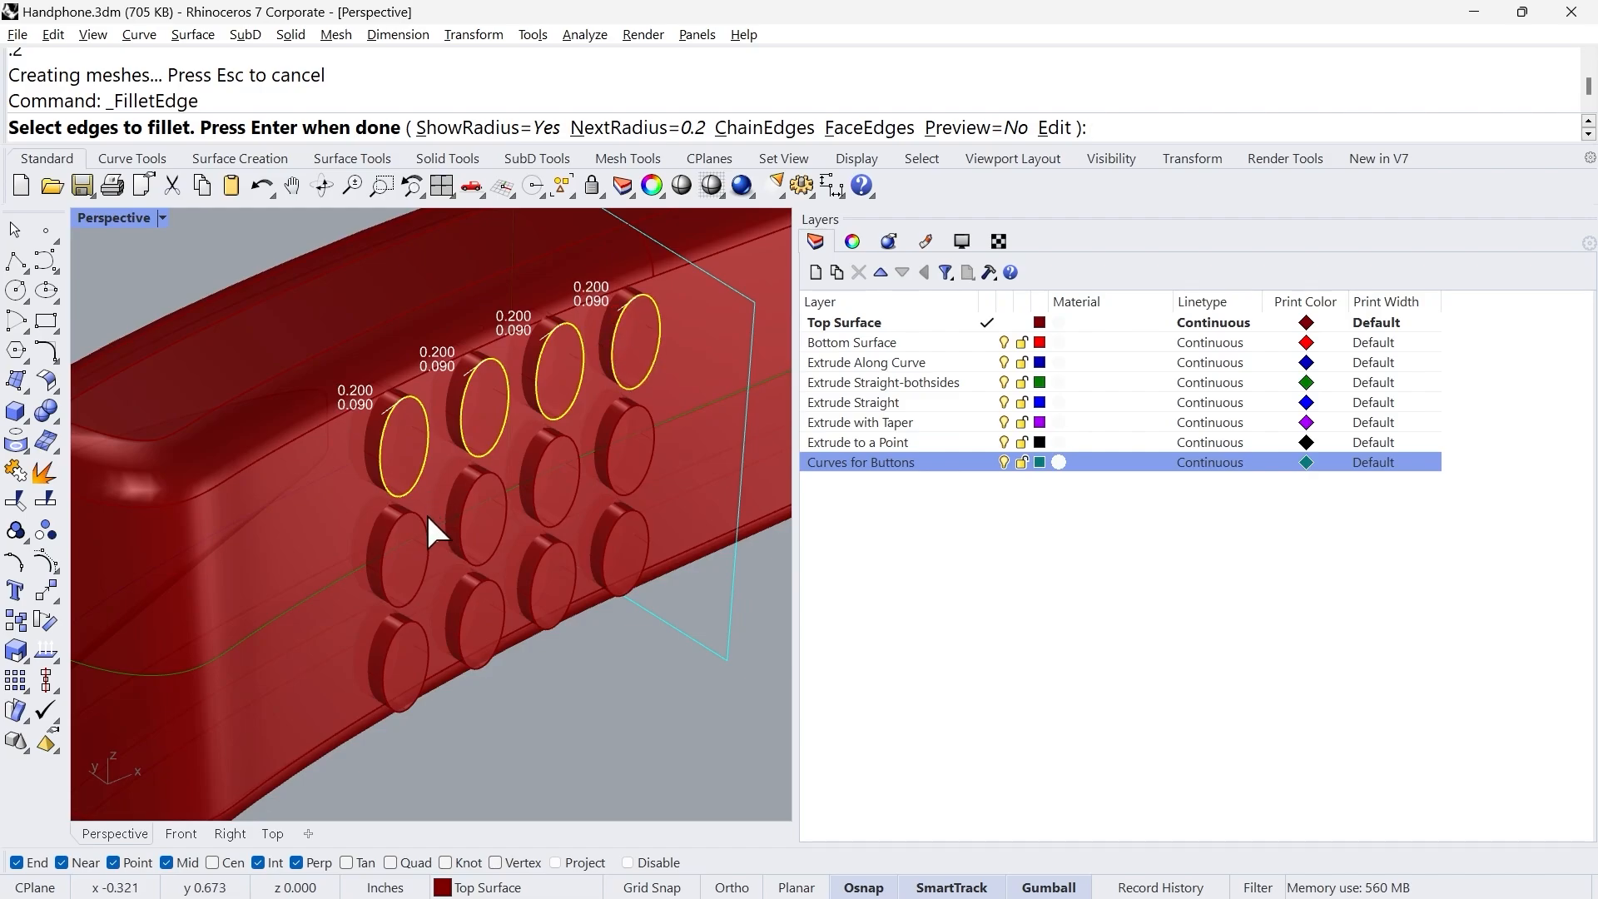
Step: Add the outer edges of the eight buttons in the middle and lower rows to the edge fillet selection
left_click(462, 498)
left_click(553, 449)
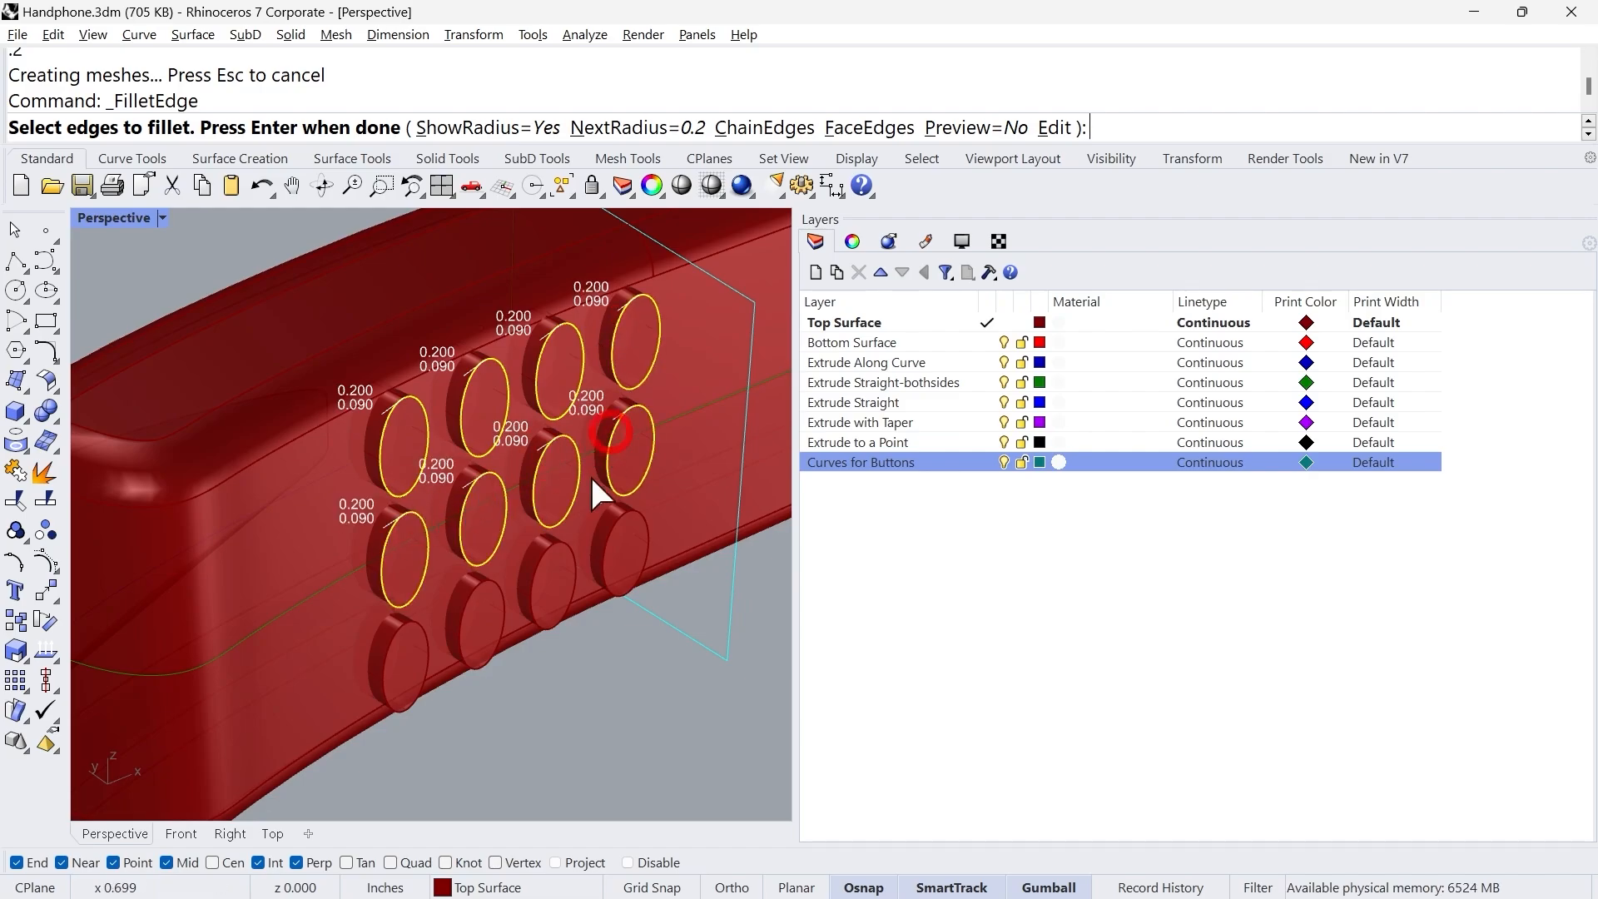
left_click(601, 547)
left_click(564, 543)
left_click(479, 592)
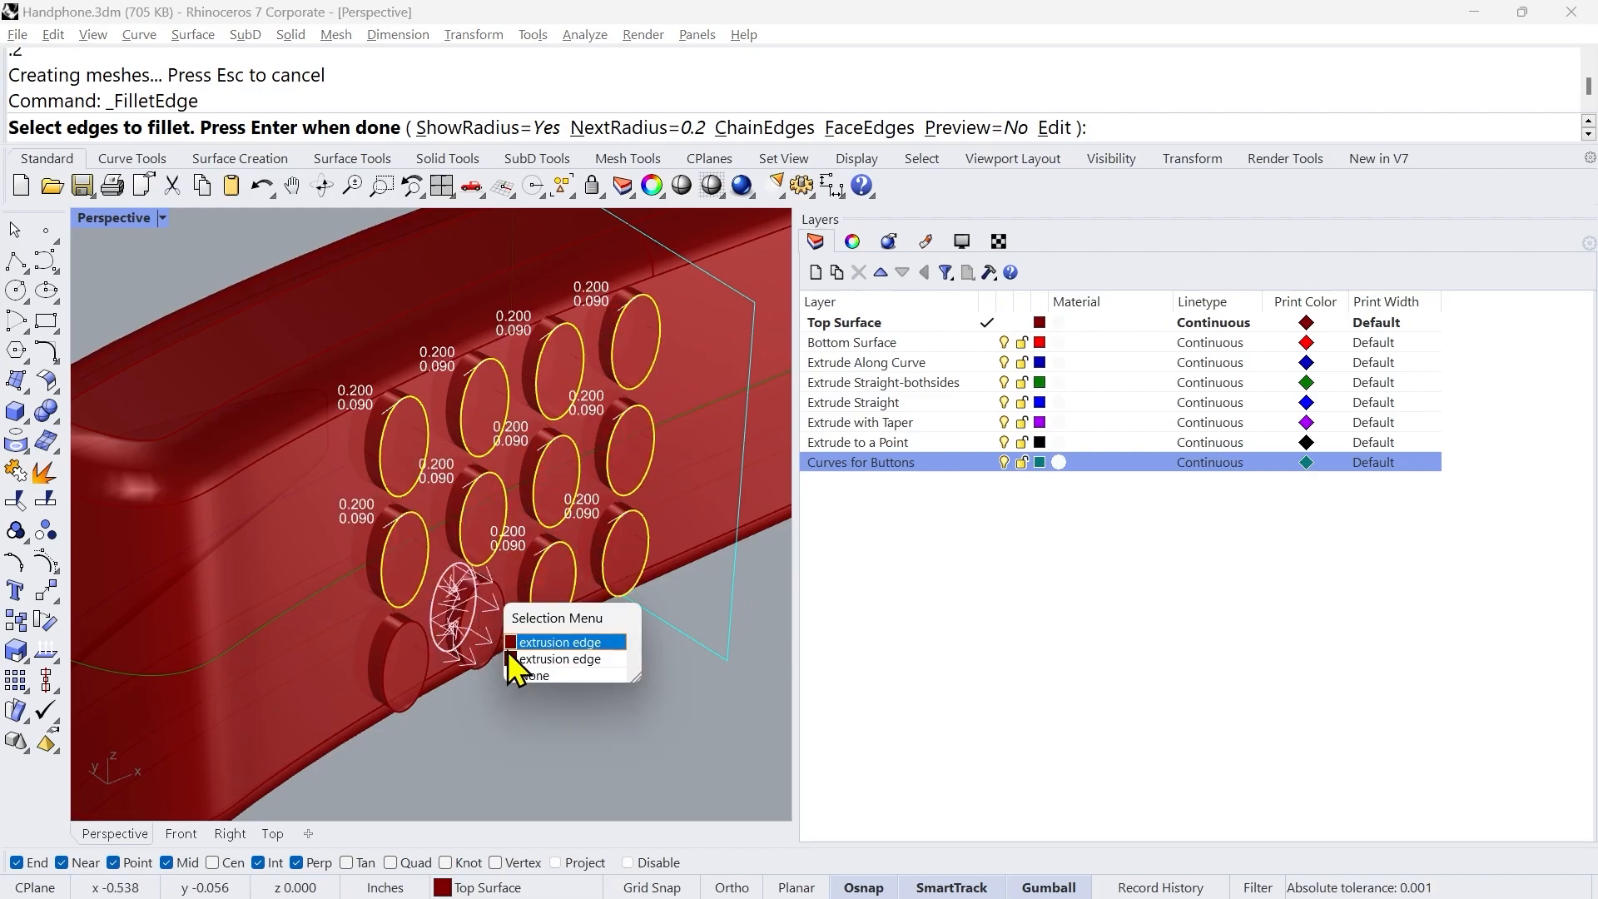
left_click(539, 675)
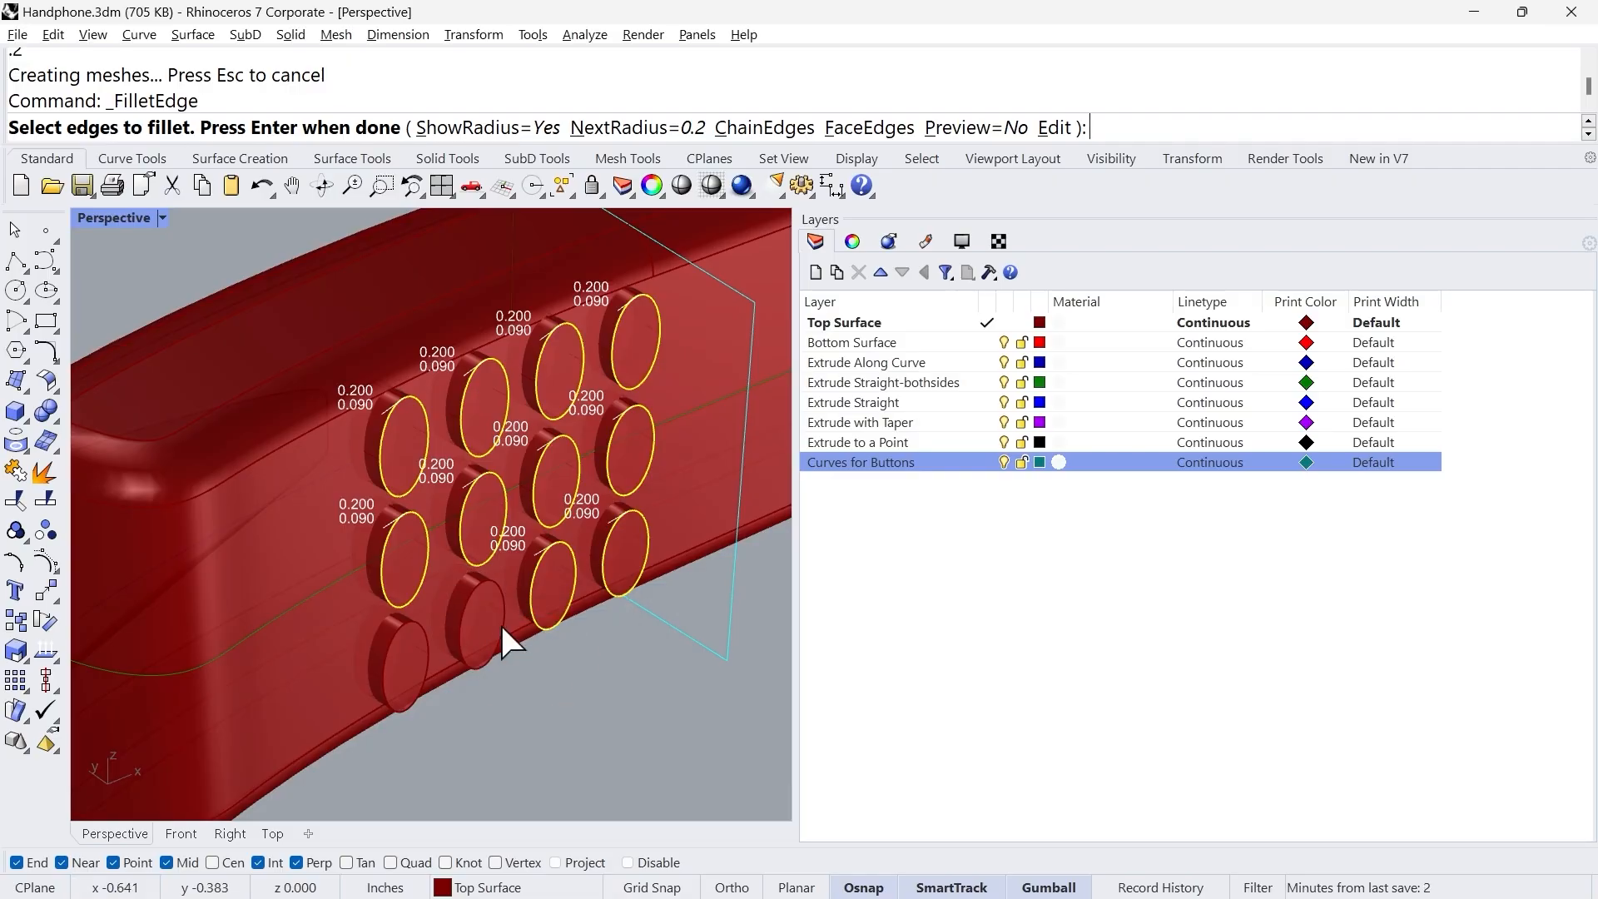
left_click(464, 604)
left_click(423, 625)
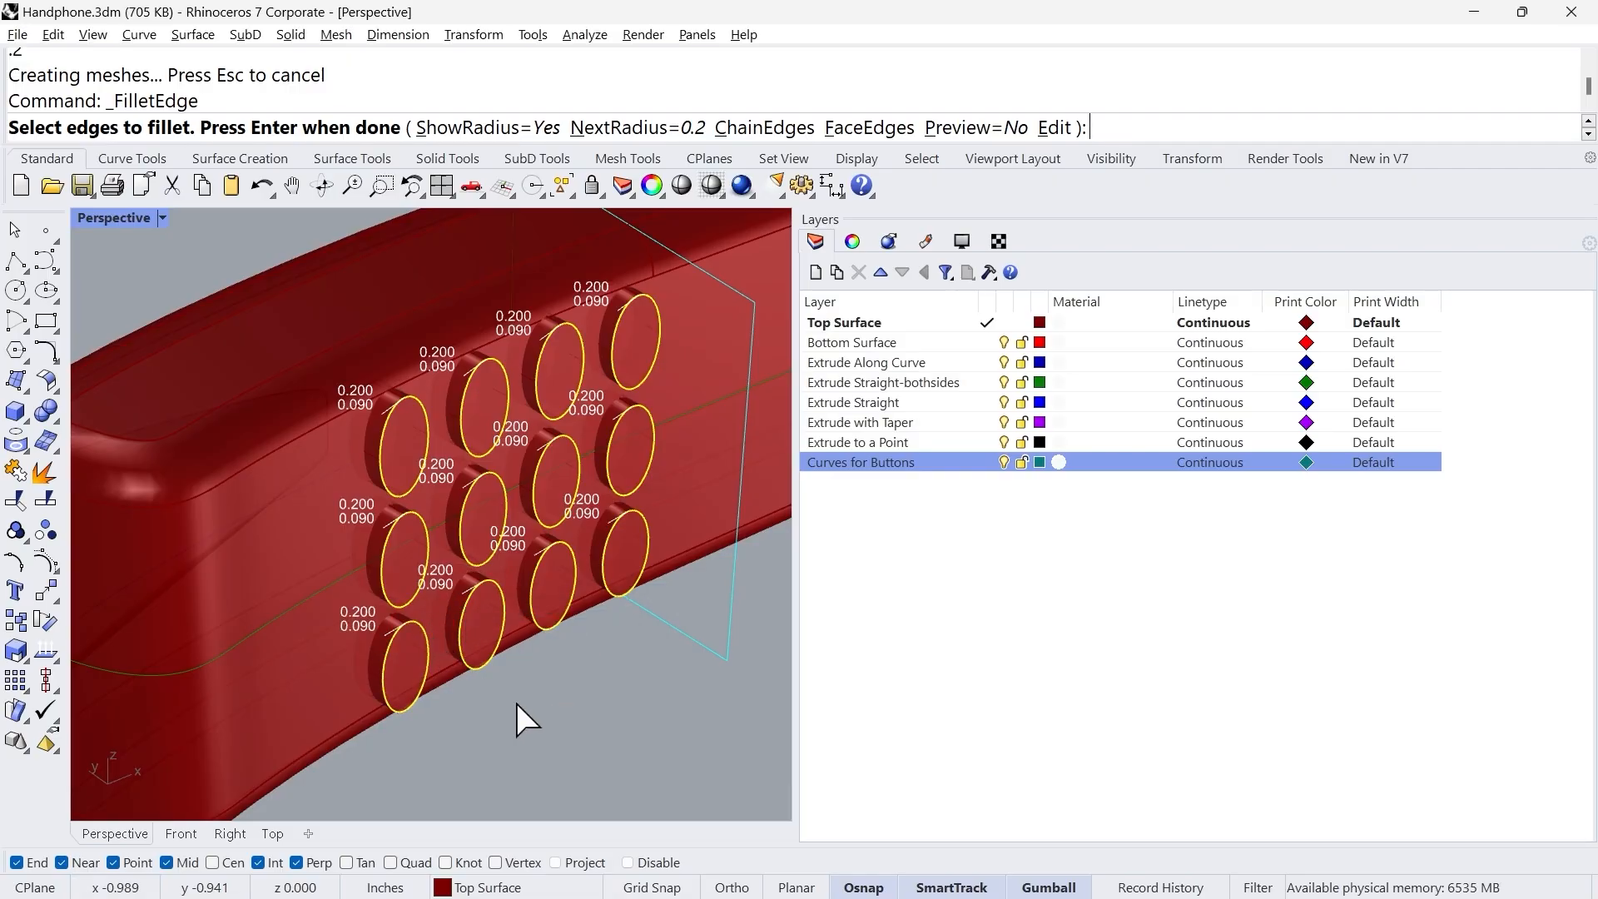
Step: Set the radius of all fillet handles to 0.05 inches and complete the fillet on the twelve buttons
key("Return")
scroll(383, 428, "up", 5)
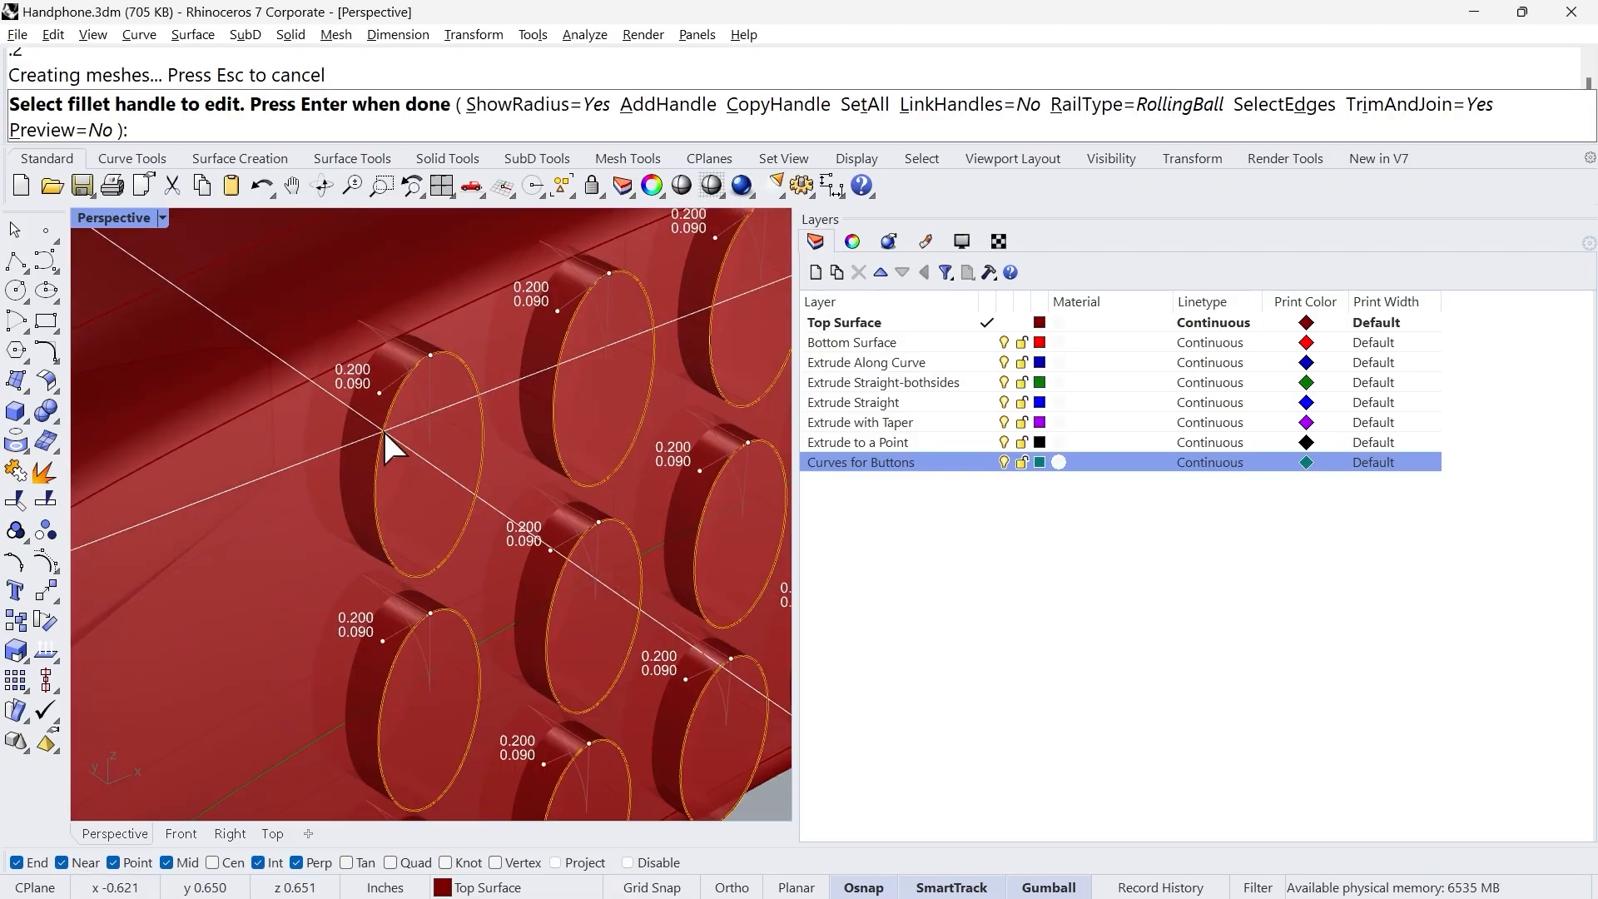
left_click(865, 105)
type(".05")
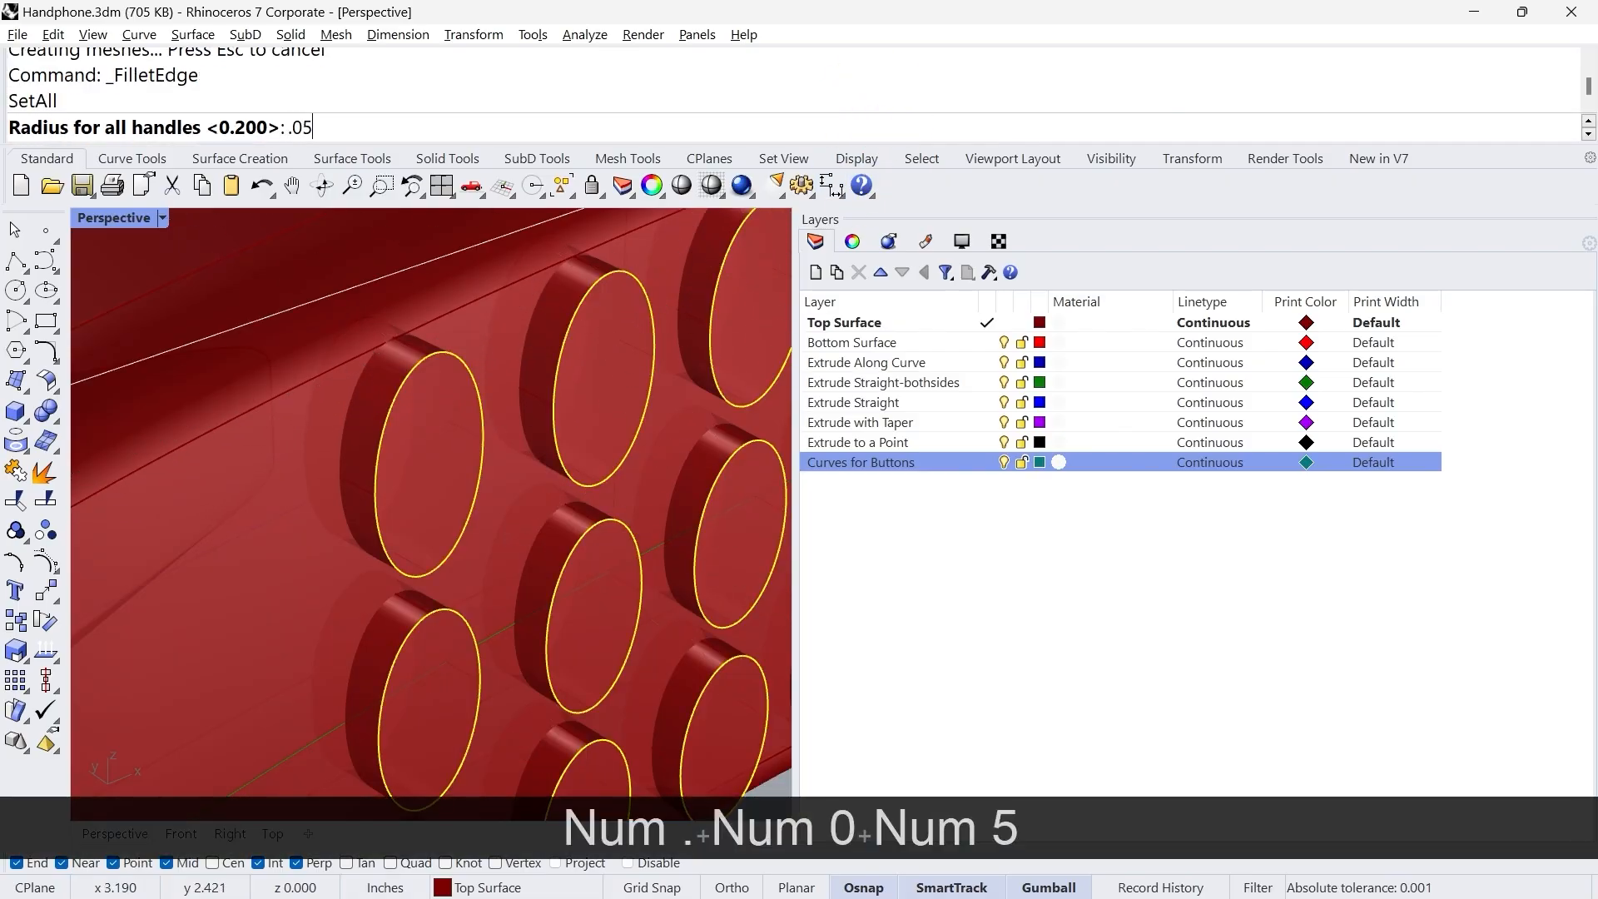
key("Return")
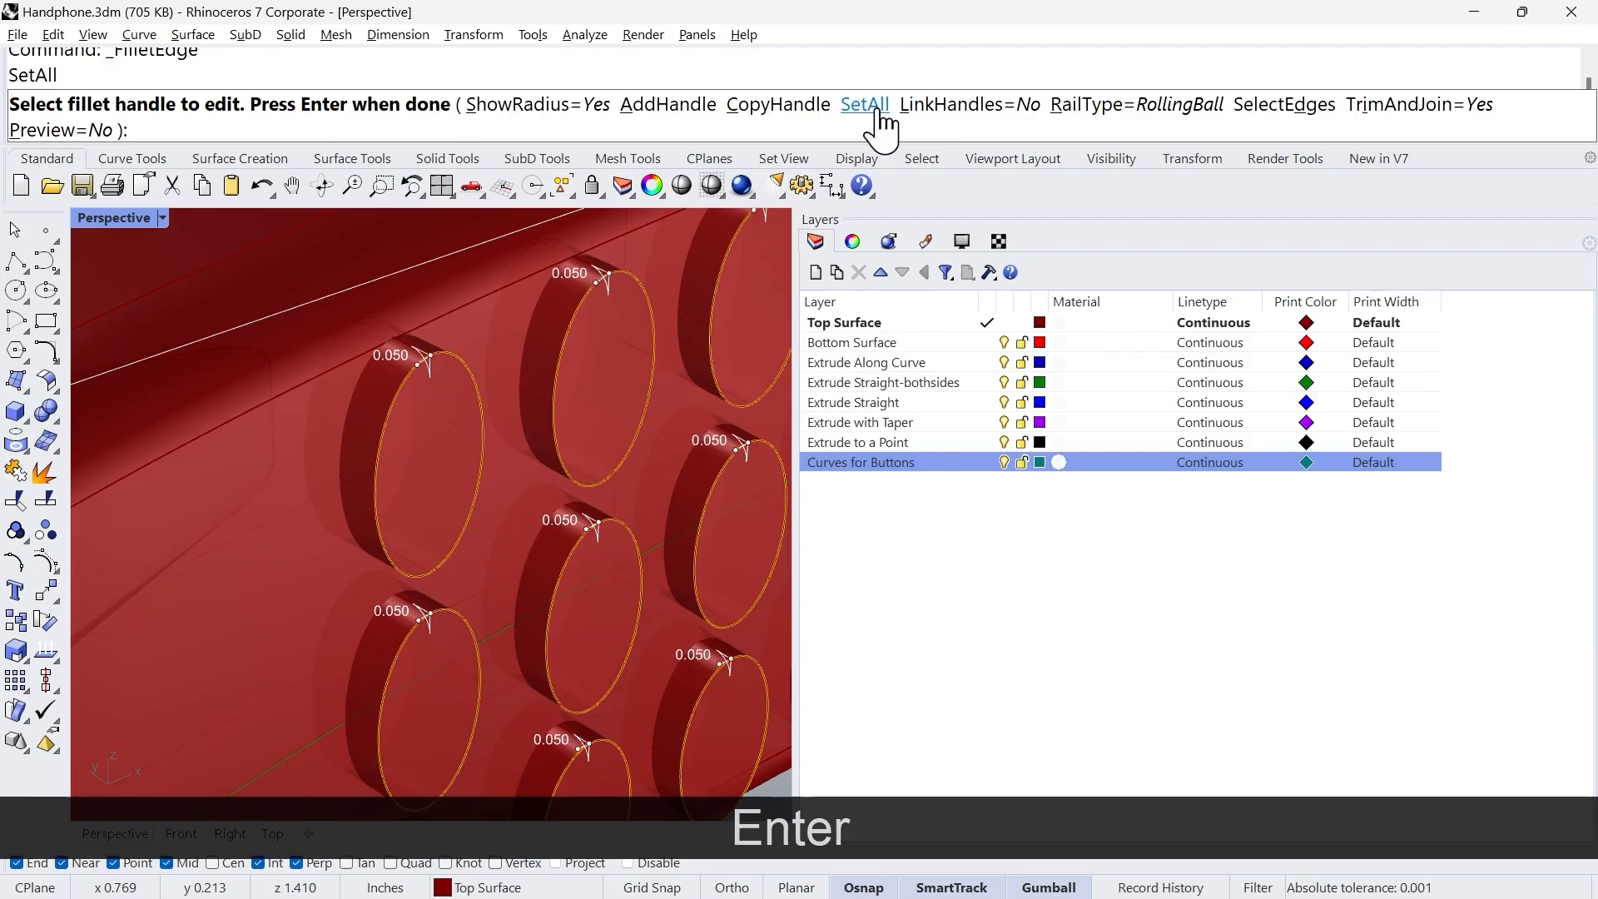
scroll(424, 357, "up", 5)
scroll(416, 343, "up", 3)
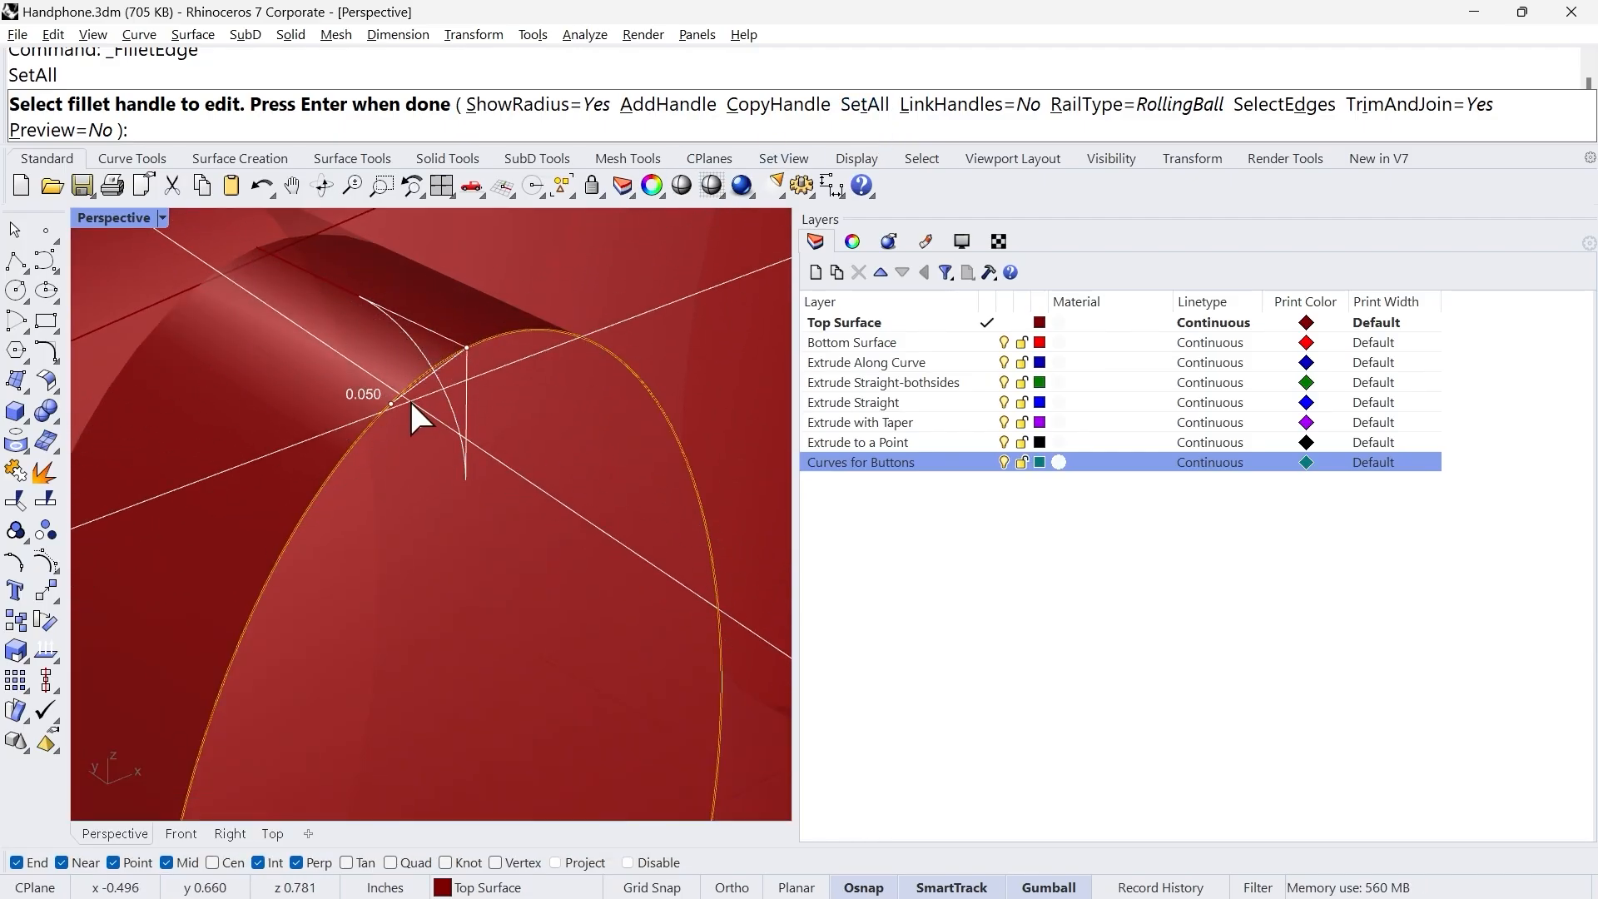
scroll(410, 397, "down", 8)
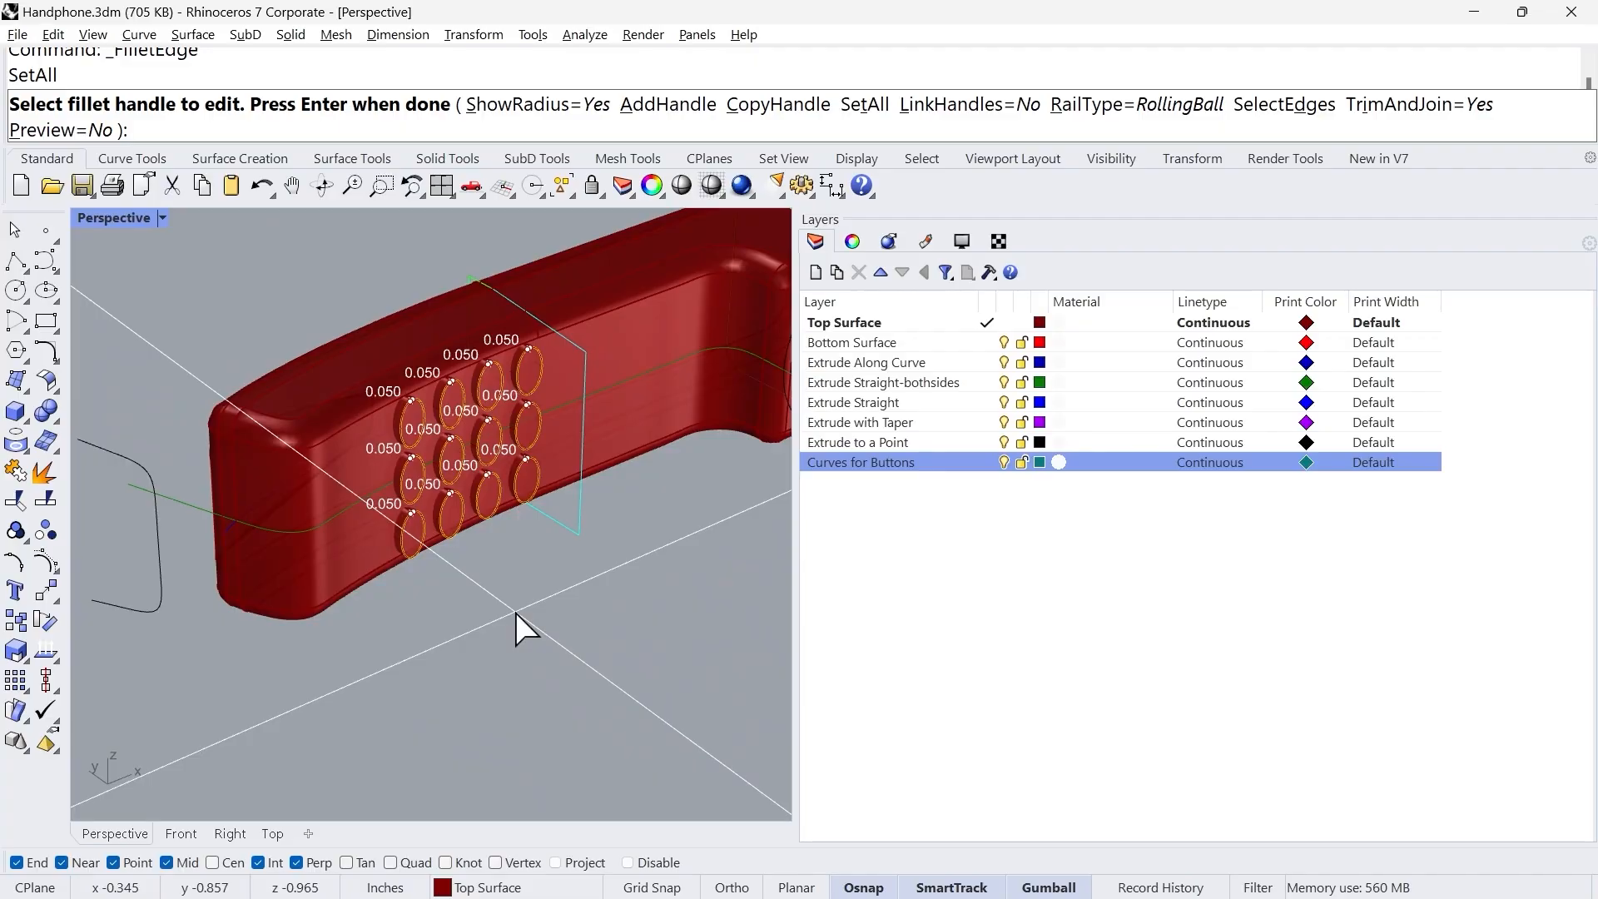
scroll(471, 561, "up", 4)
scroll(504, 687, "down", 4)
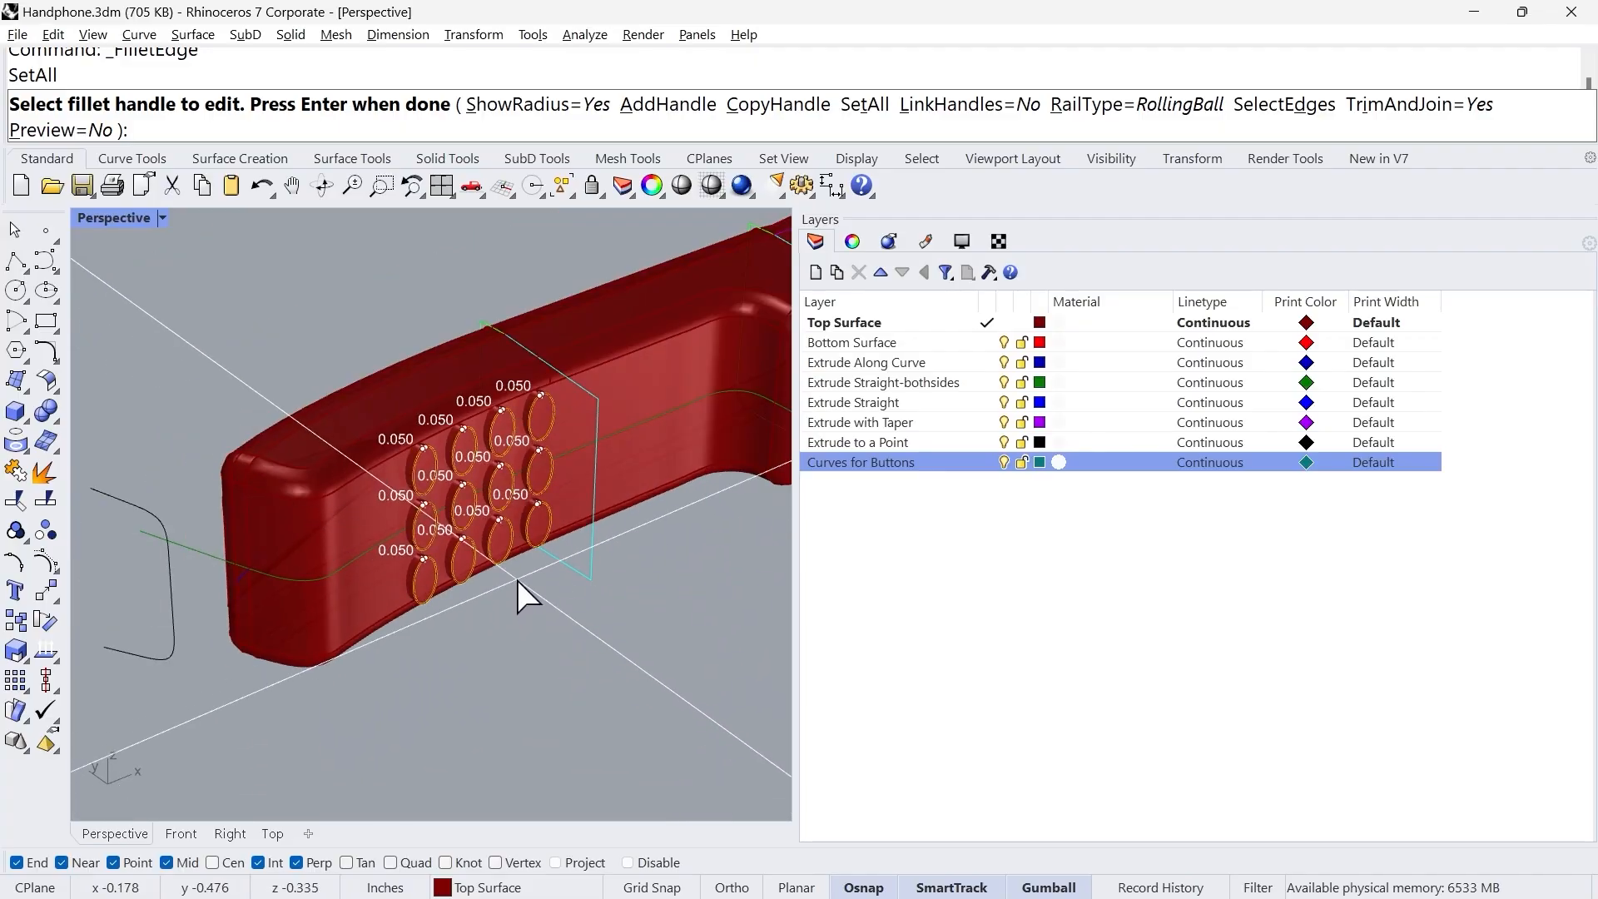
scroll(491, 566, "up", 2)
key("Return")
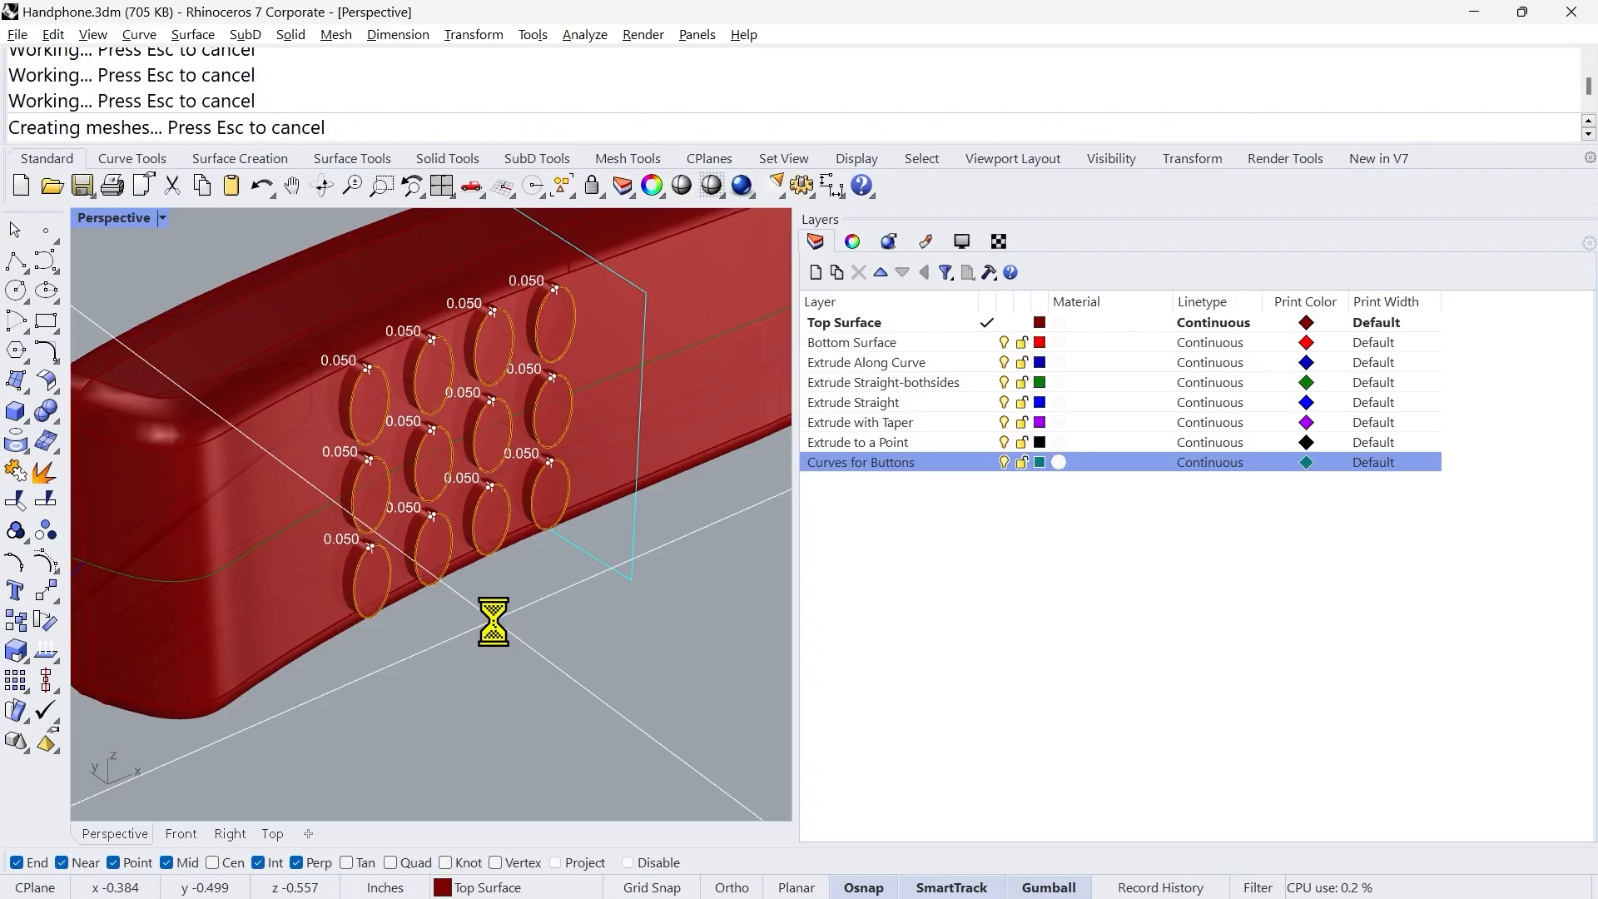
Step: Turn off every layer except Top Surface, from Bottom Surface down to Curves for Buttons
right_click_drag(461, 559, 521, 651)
scroll(367, 562, "down", 5)
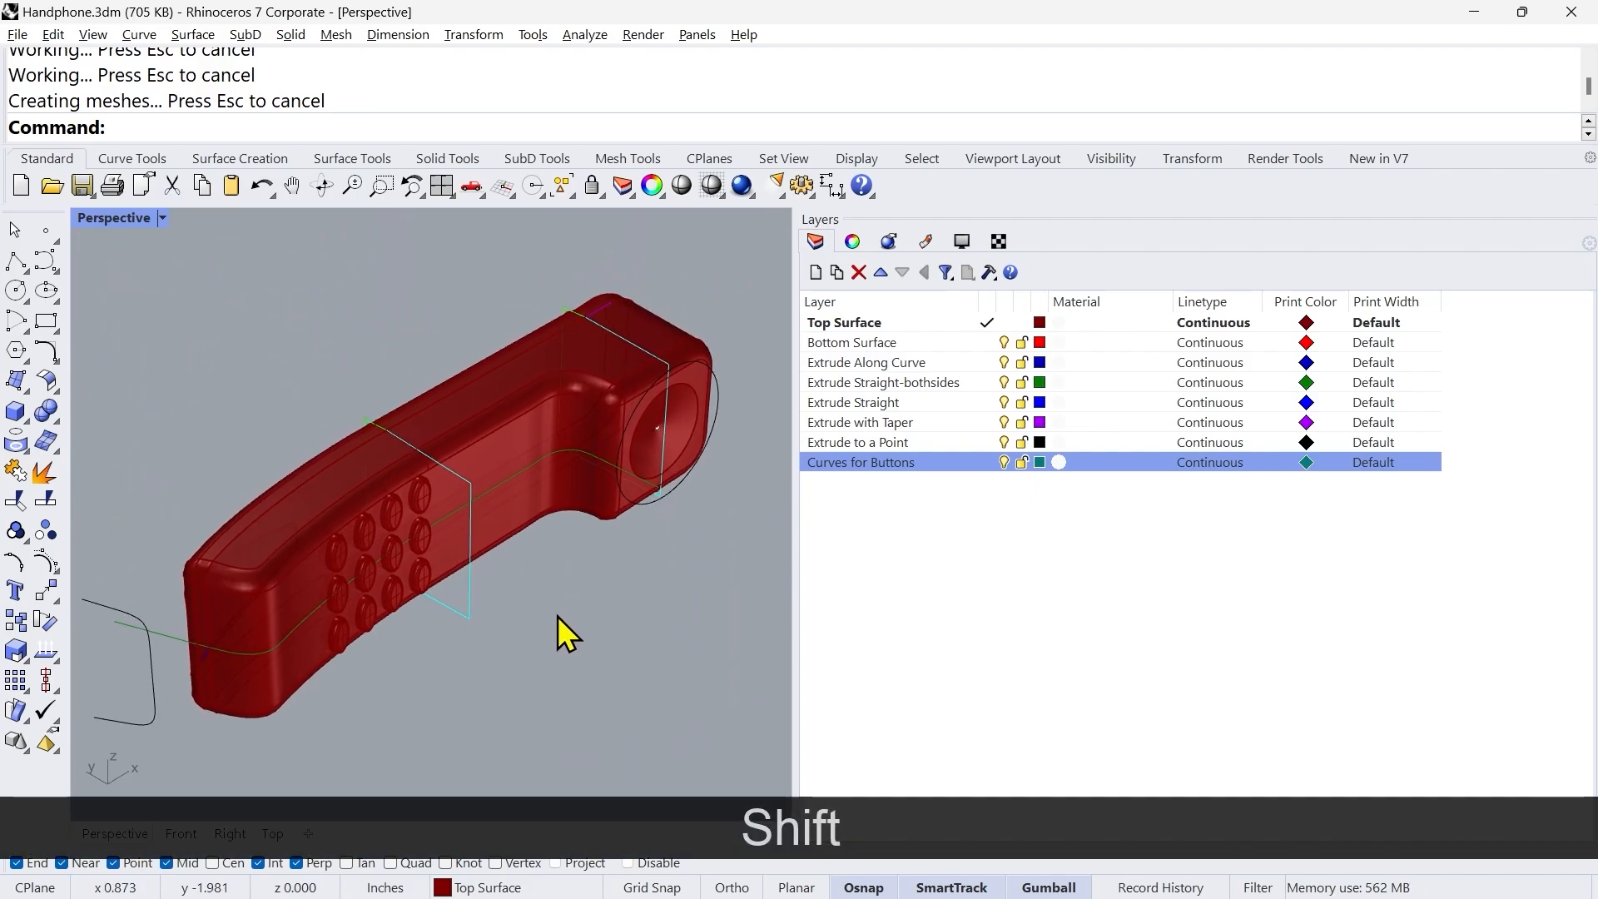
right_click_drag(557, 616, 557, 629)
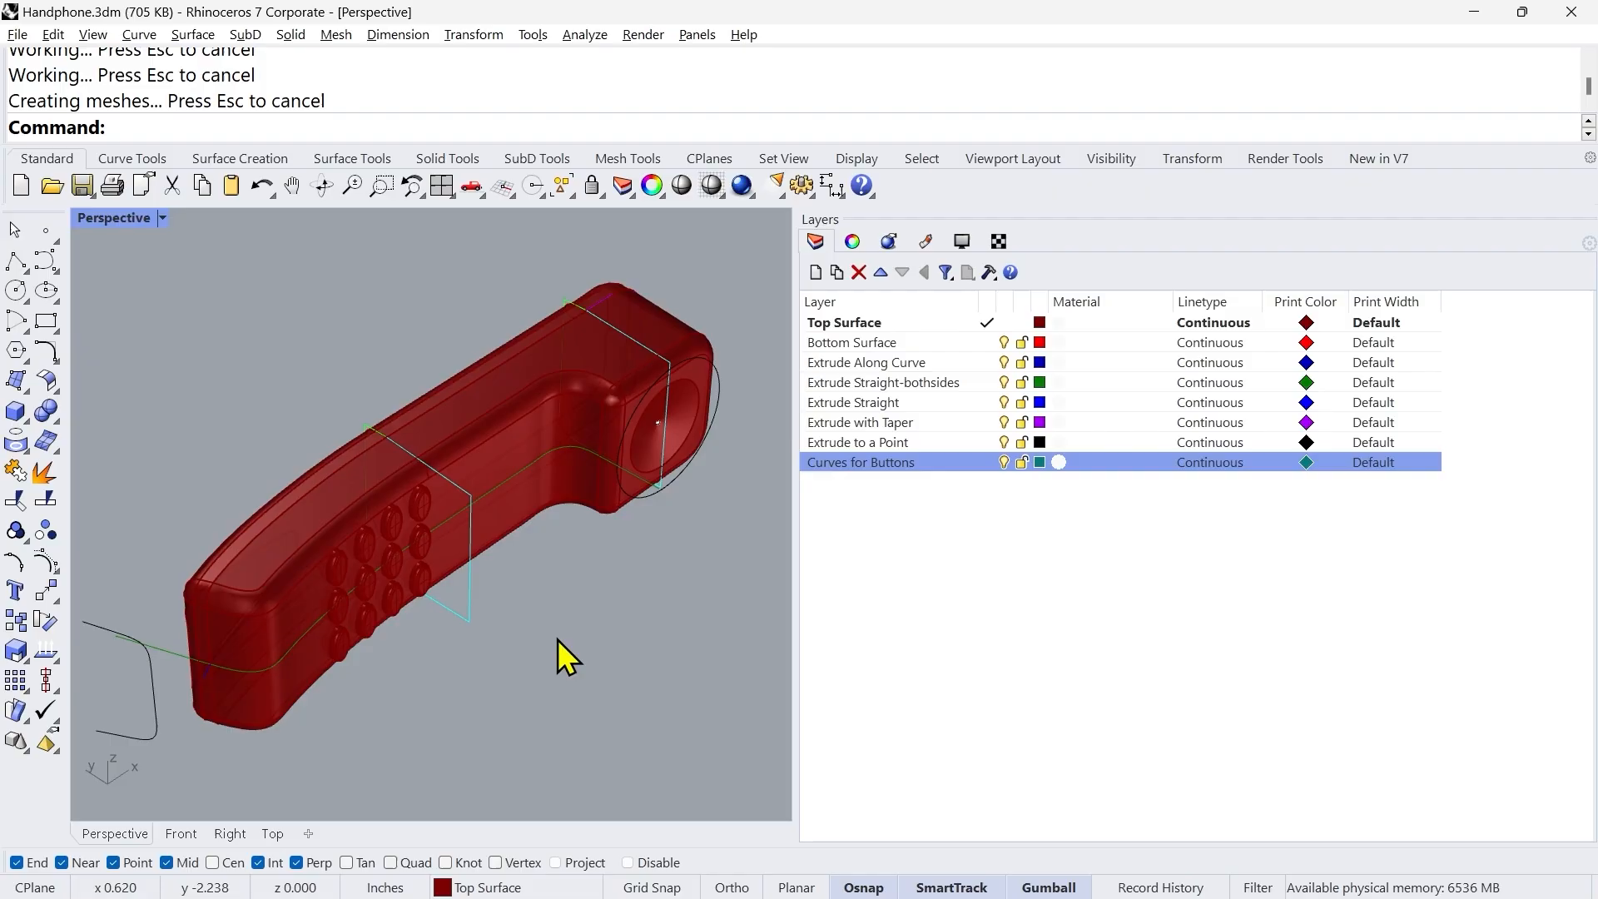
right_click_drag(522, 638, 511, 630)
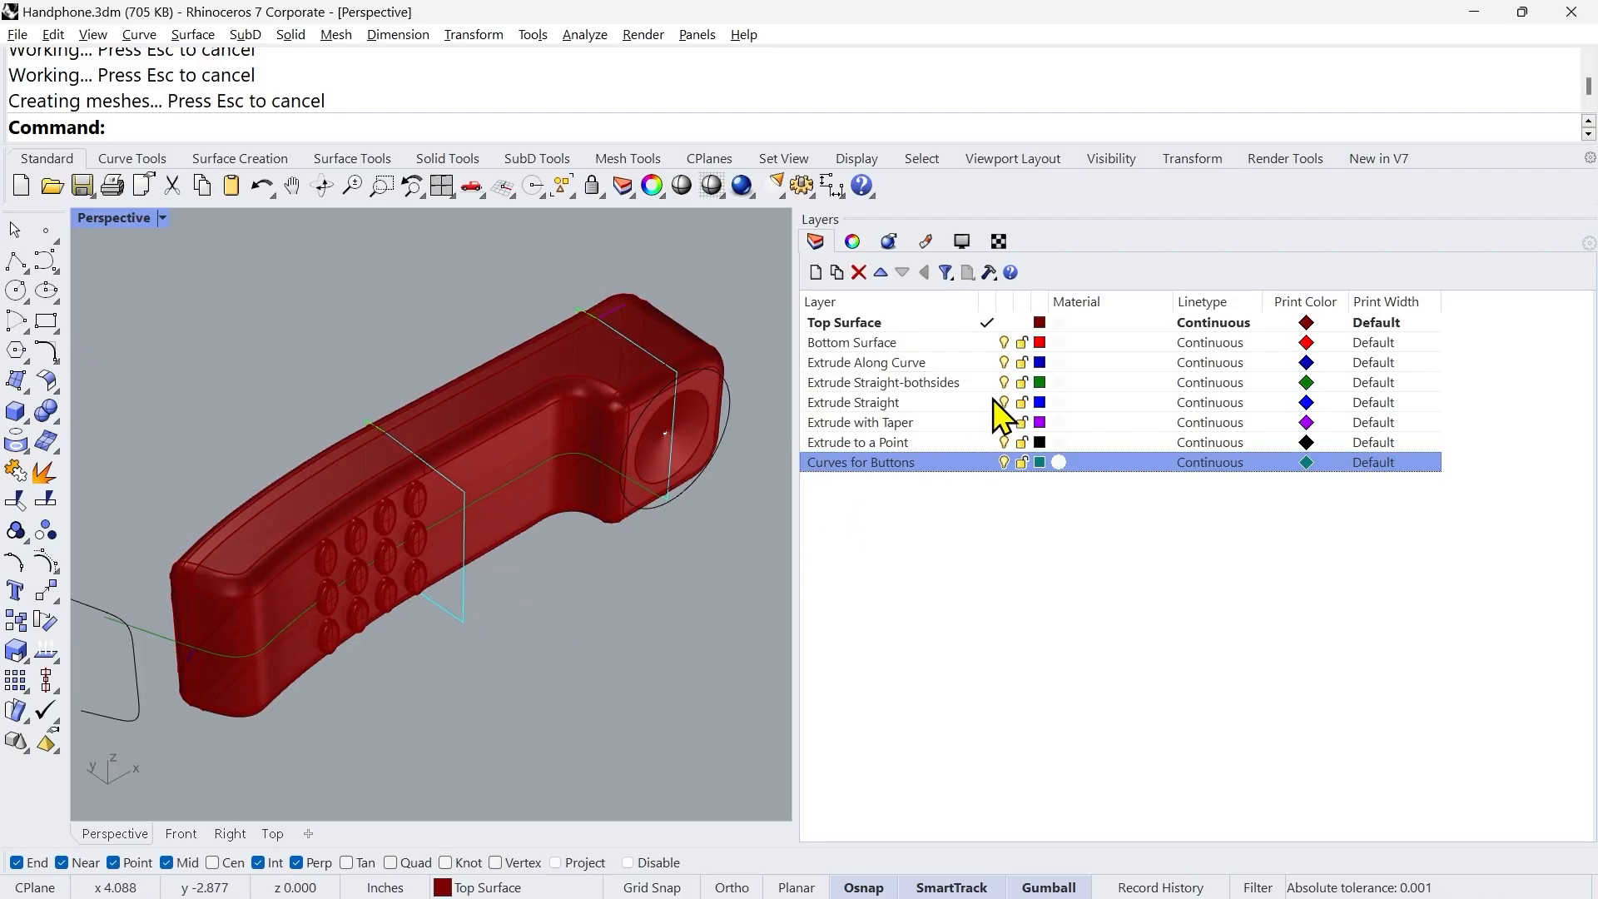
left_click(1003, 342)
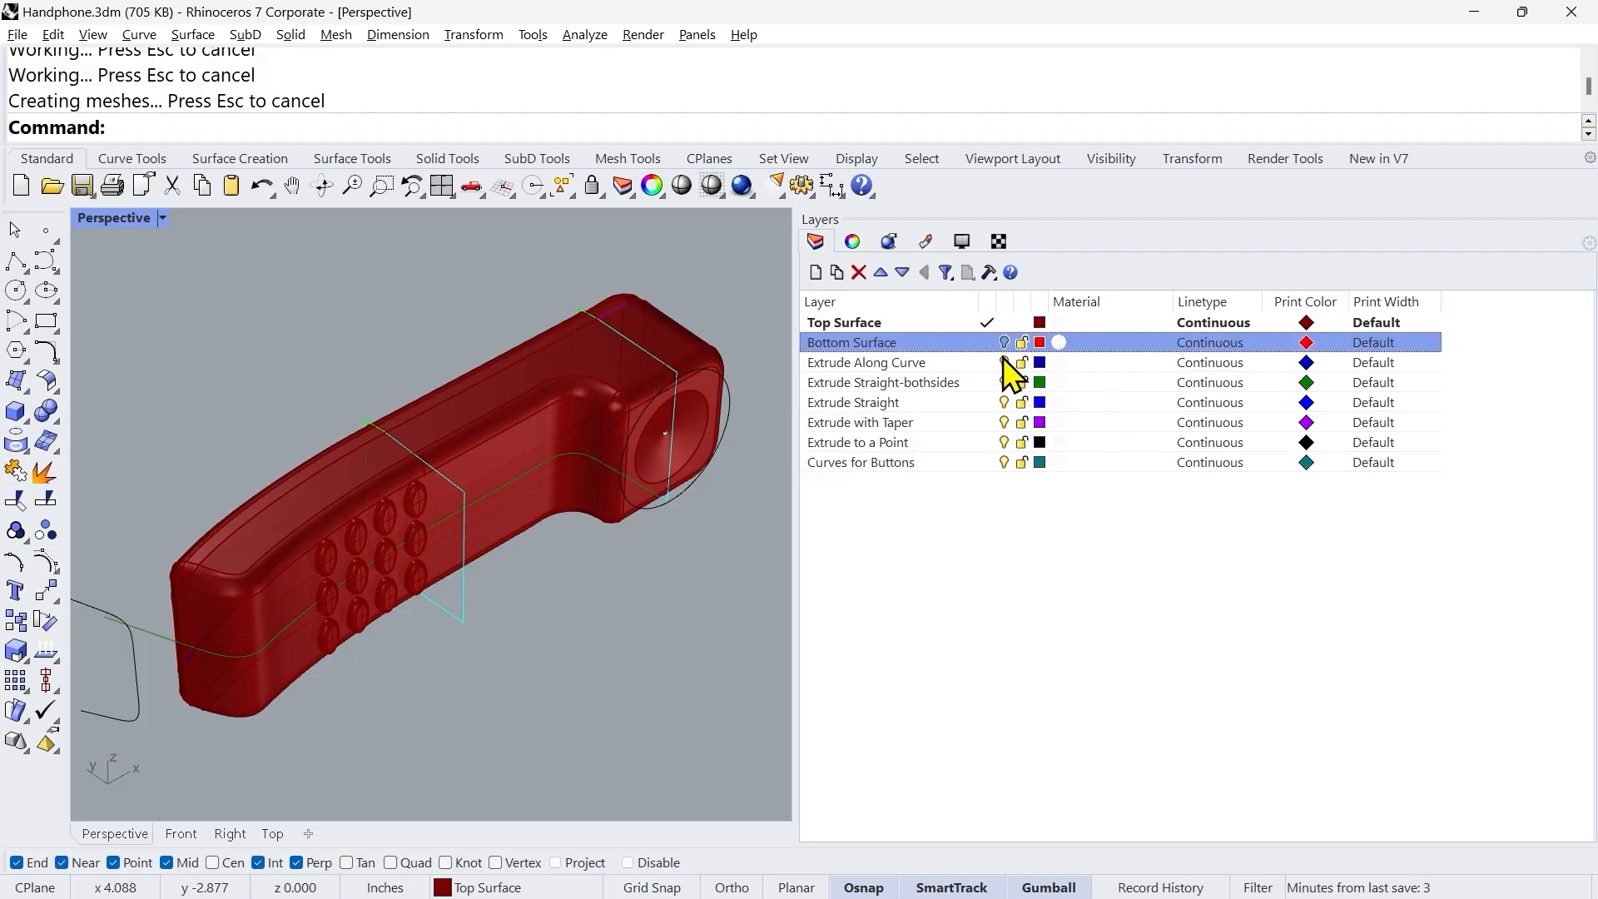
left_click(1004, 362)
left_click(1003, 382)
left_click(1005, 402)
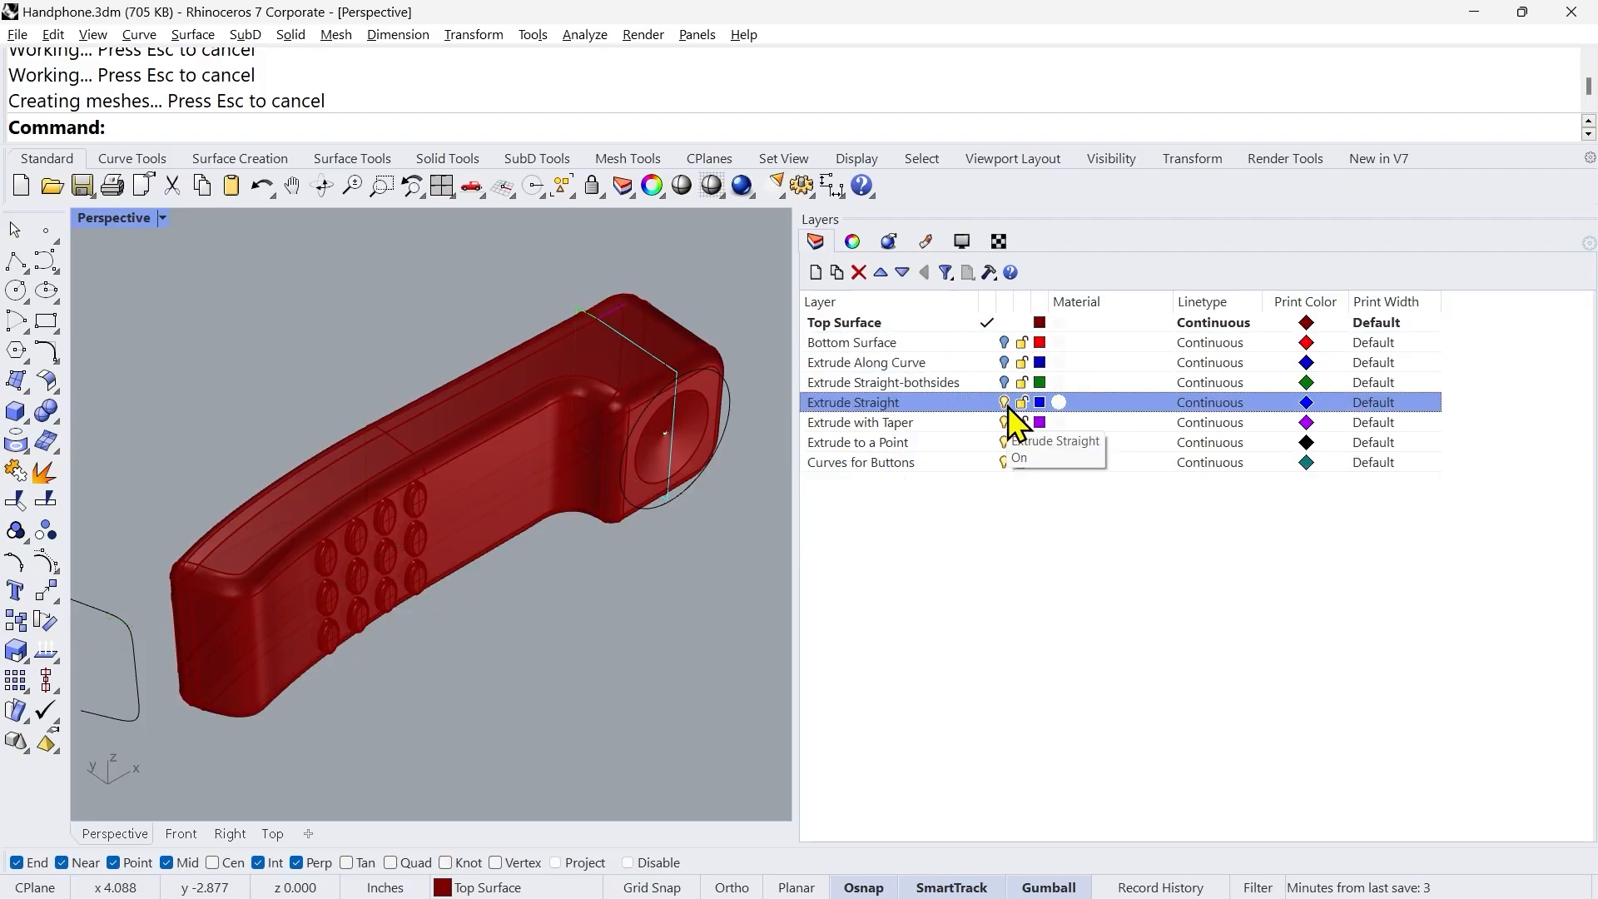
left_click(1005, 422)
left_click(1005, 442)
left_click(1004, 462)
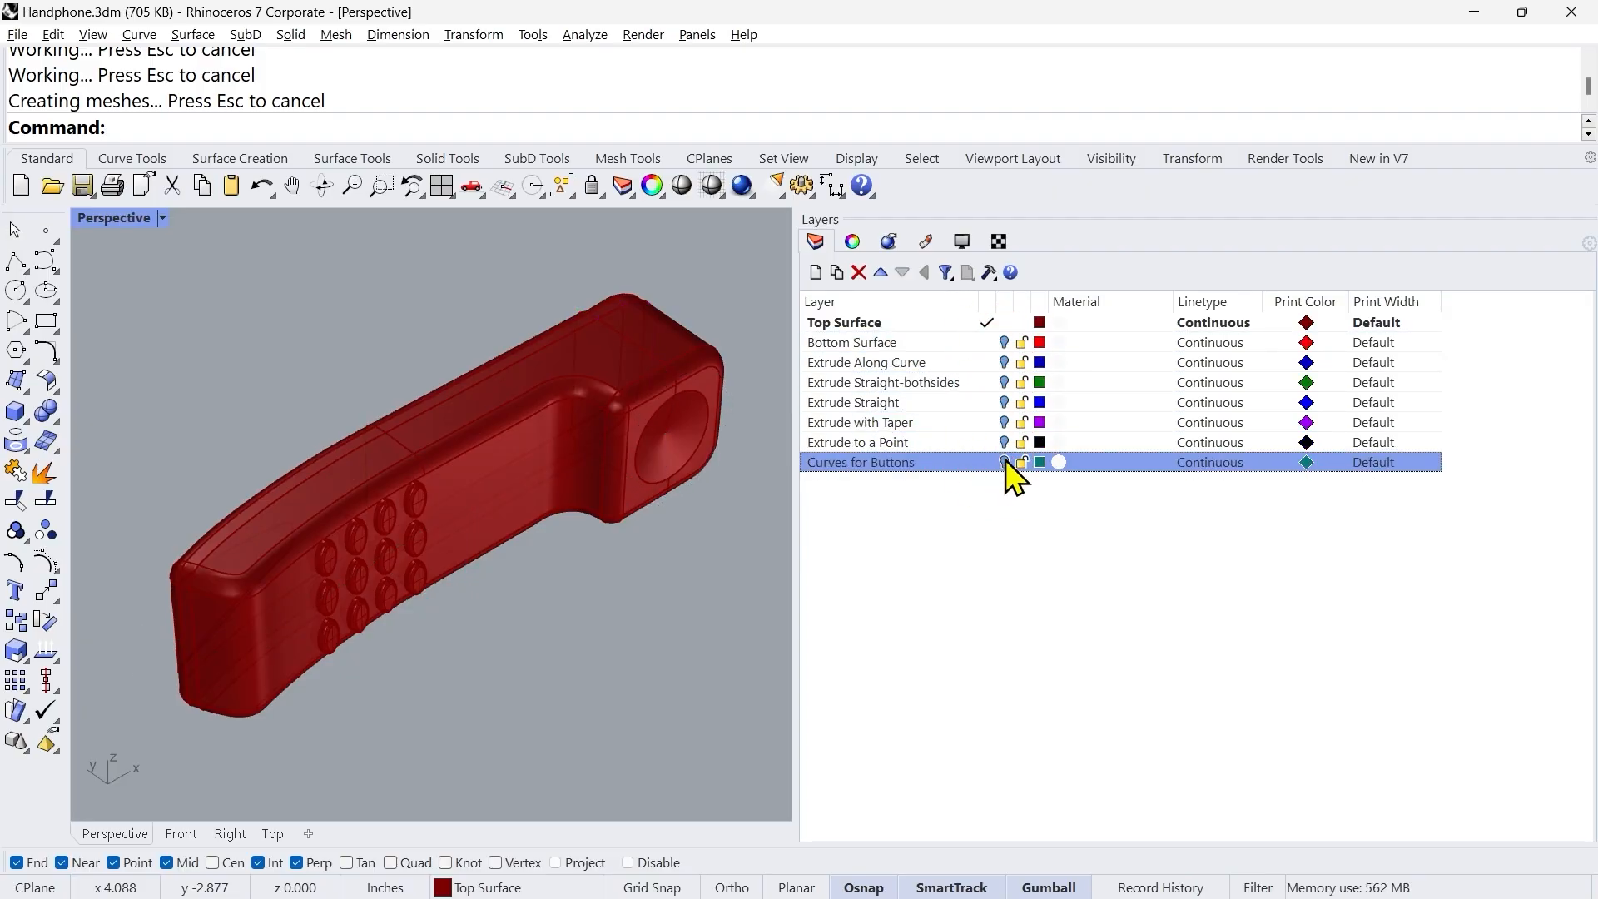
Step: Change the display color of the Top Surface layer to Black
left_click(1038, 323)
left_click(983, 352)
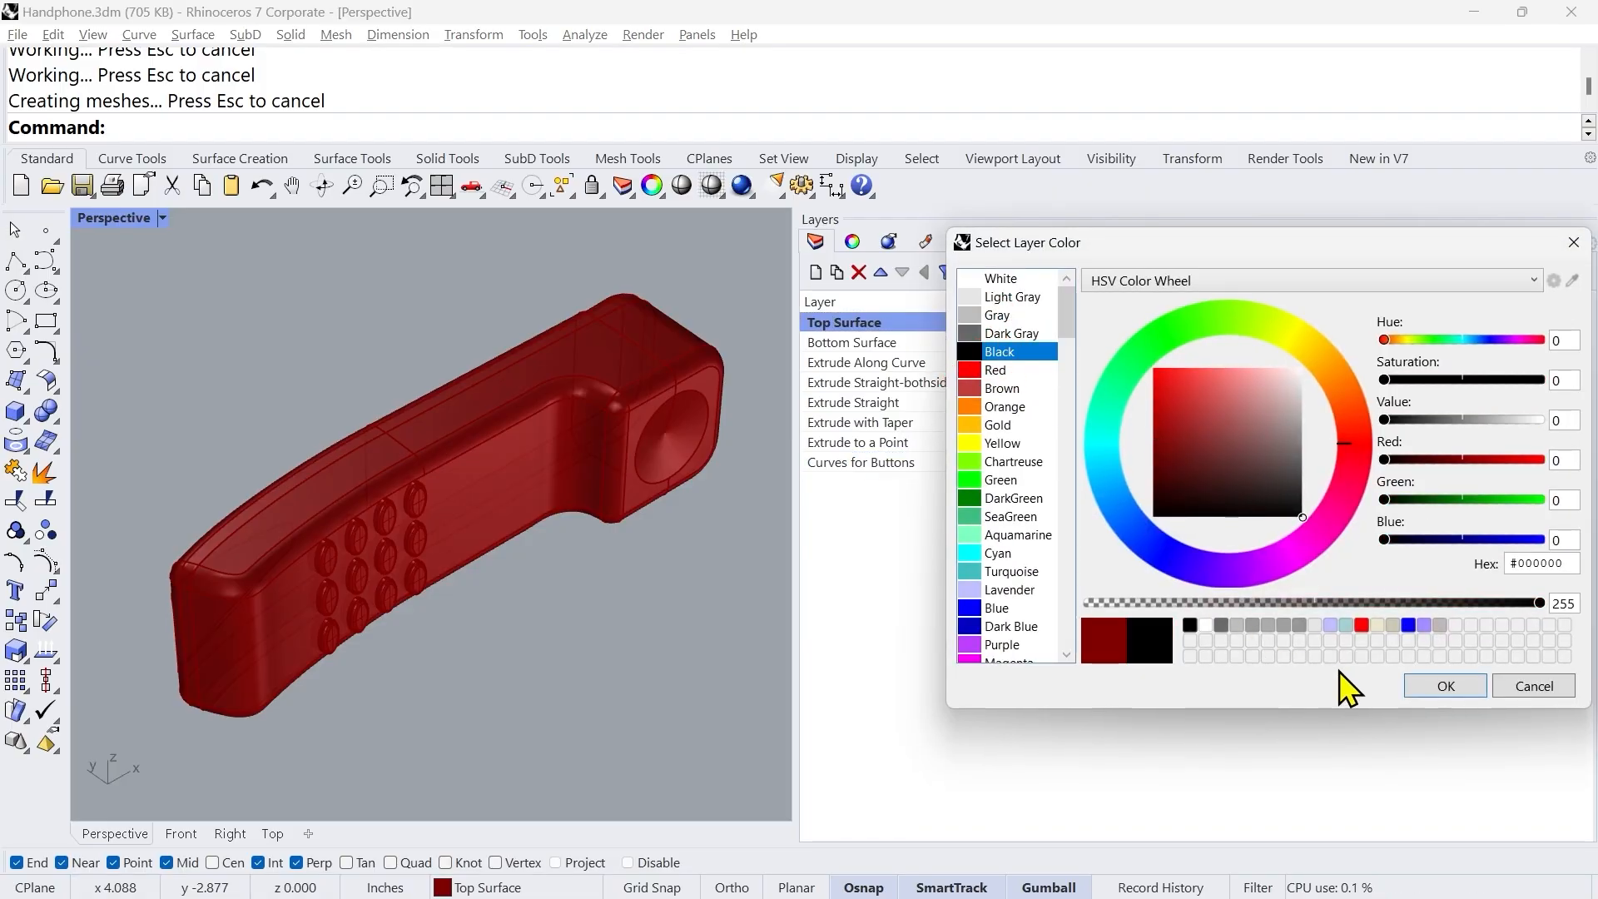
left_click(1433, 686)
Step: Switch the Perspective viewport to Shaded display mode and save the handset file
middle_click(625, 612)
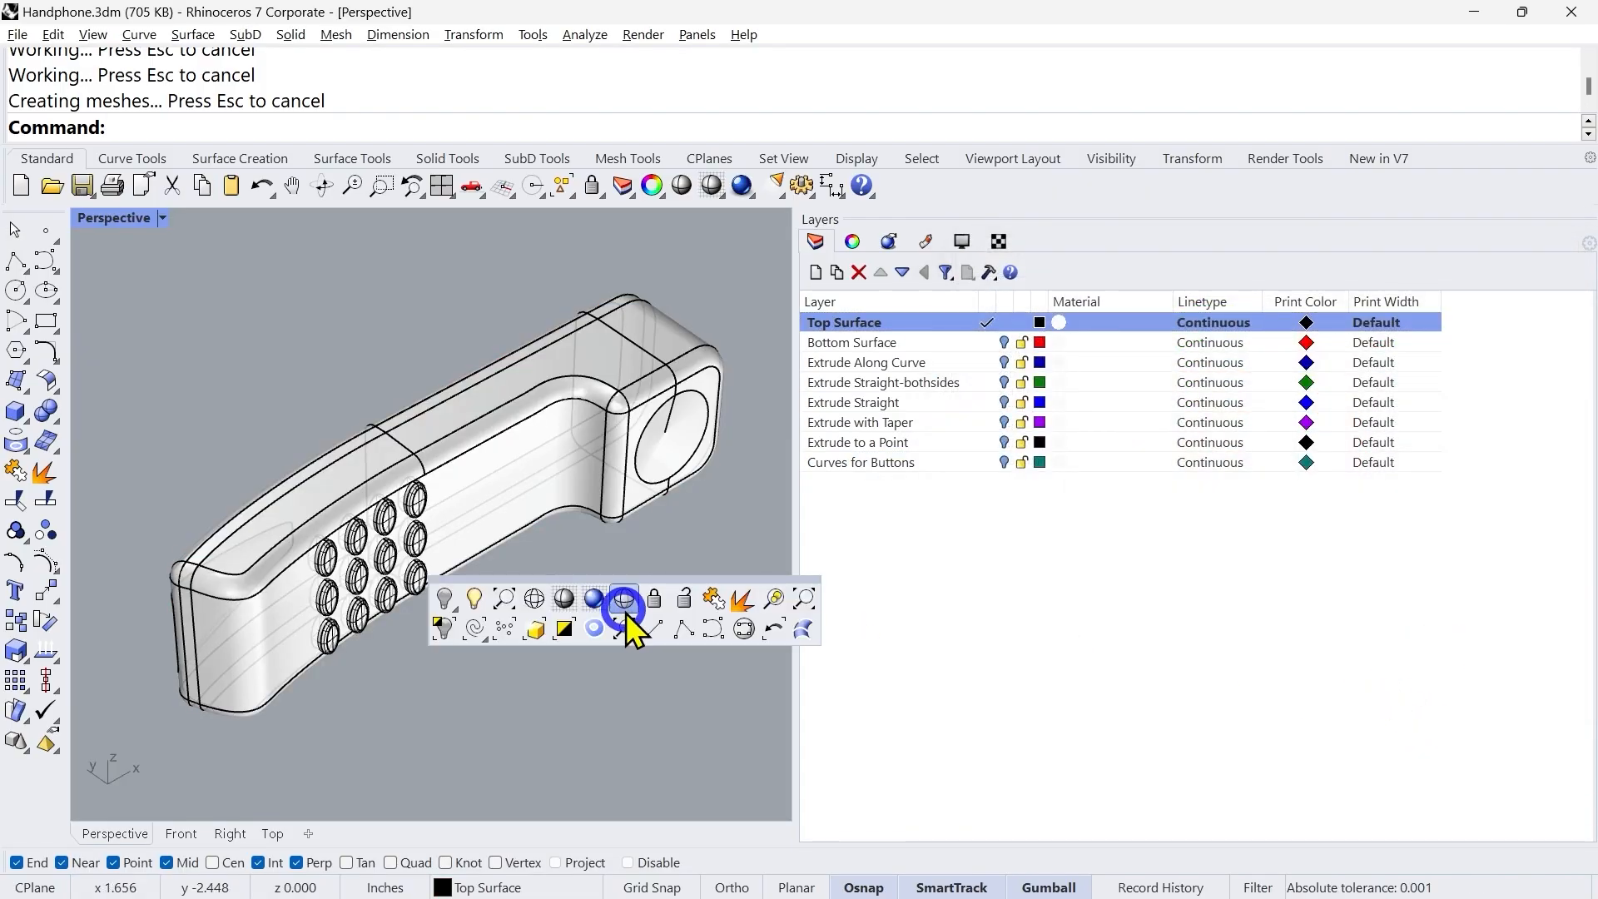
left_click(570, 601)
mouse_move(536, 624)
right_mouse_down()
mouse_move(591, 612)
mouse_move(491, 583)
mouse_move(523, 608)
mouse_move(510, 624)
mouse_move(558, 636)
right_mouse_up()
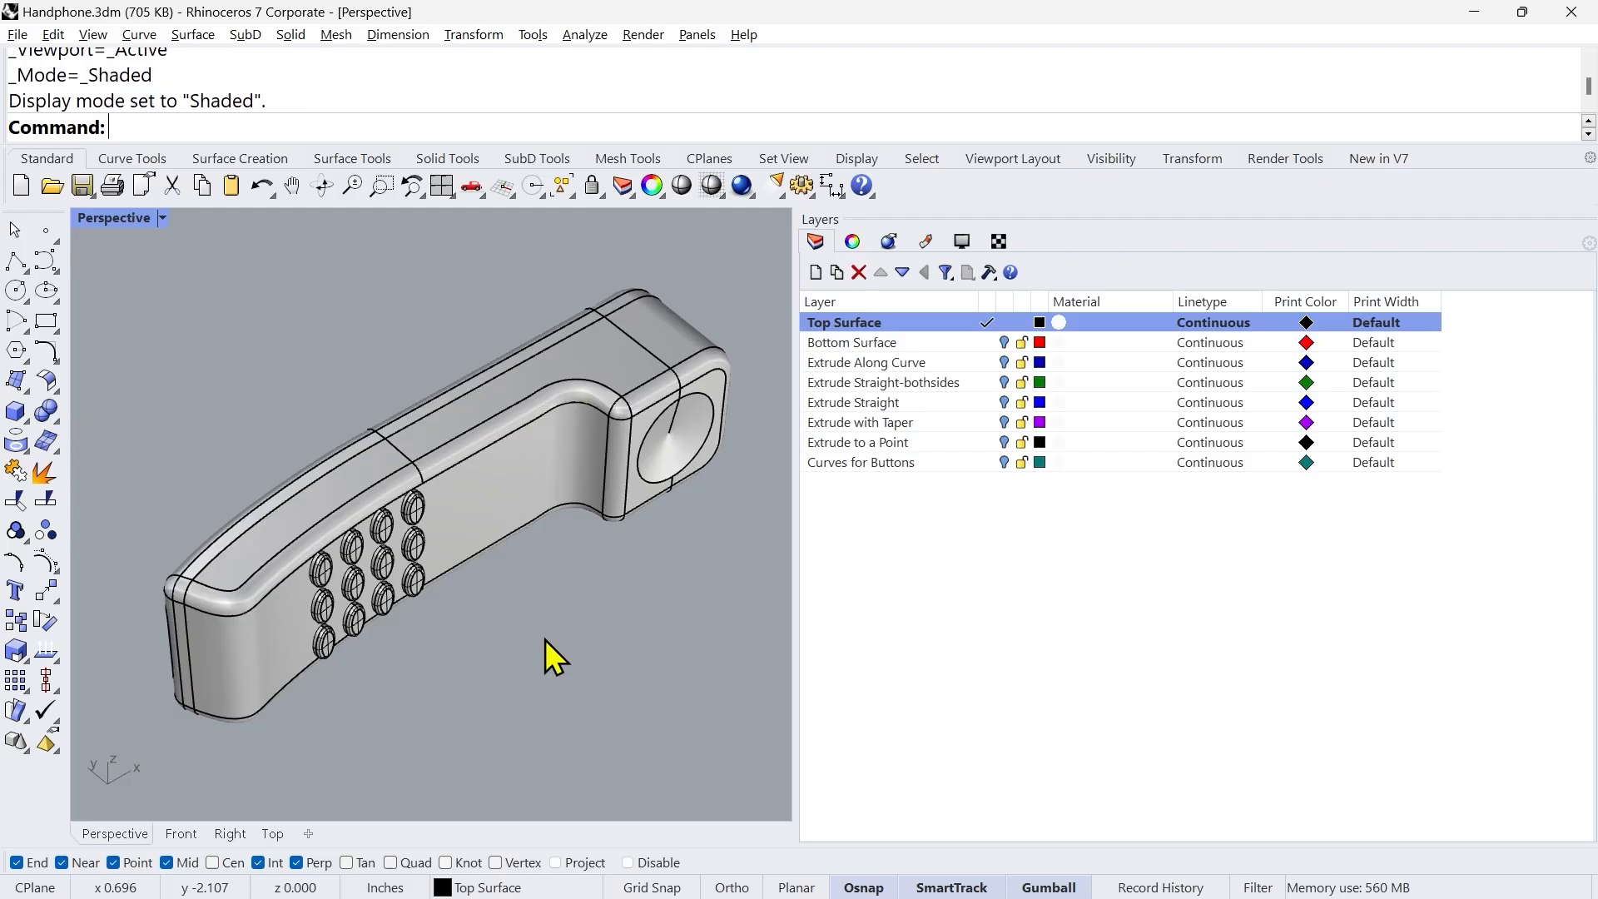
key("ctrl+s")
right_click_drag(553, 653, 731, 759)
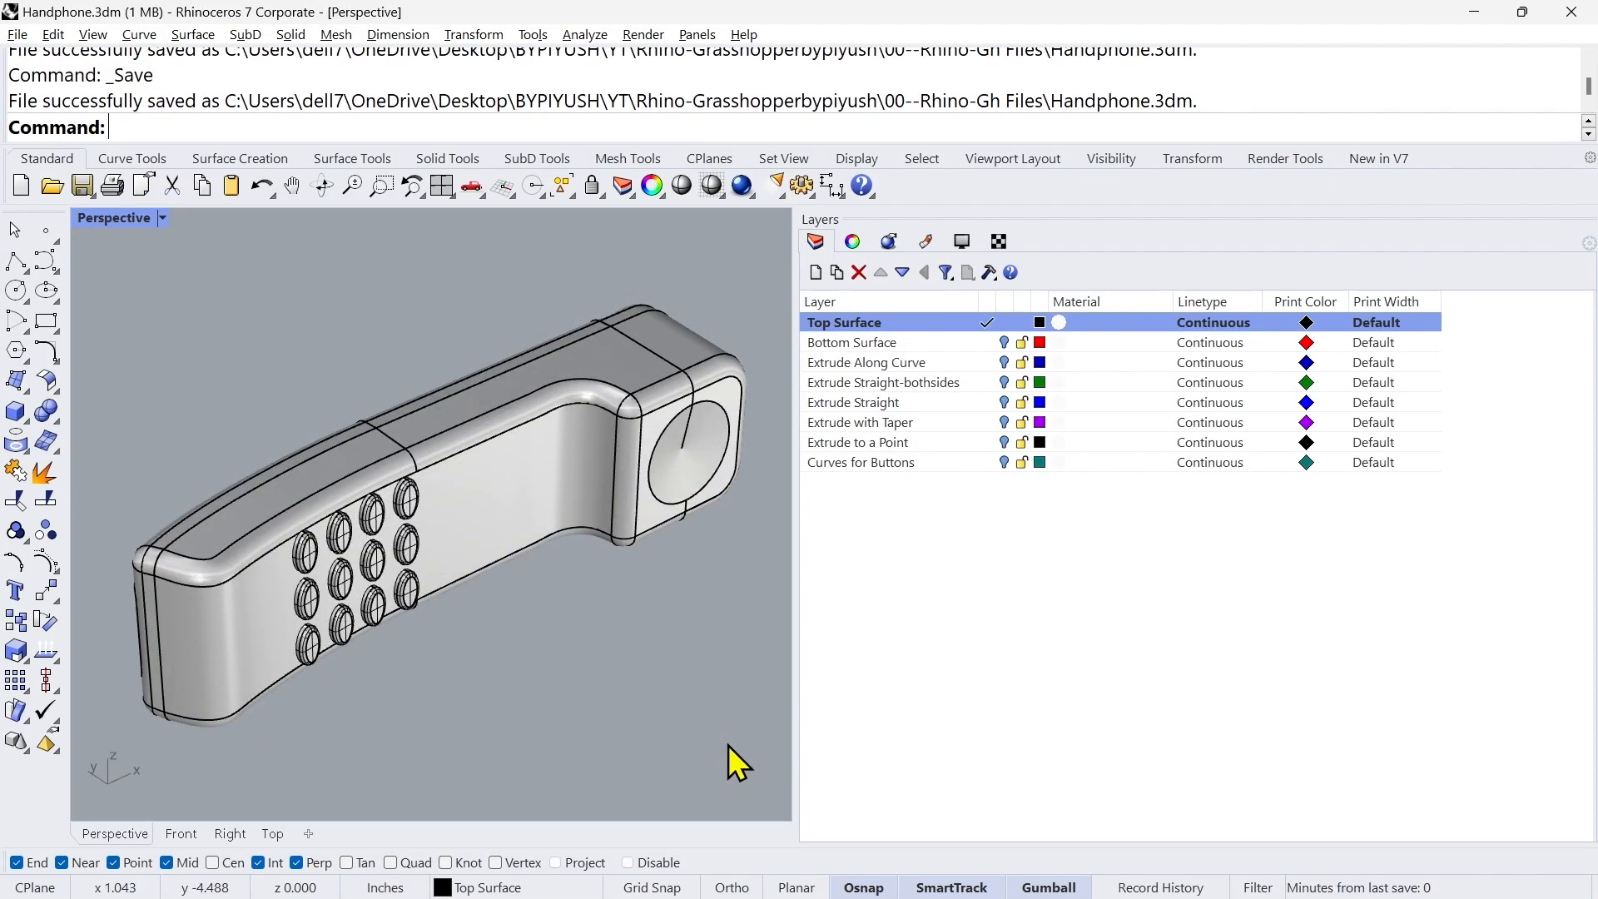
right_click_drag(605, 675, 606, 658)
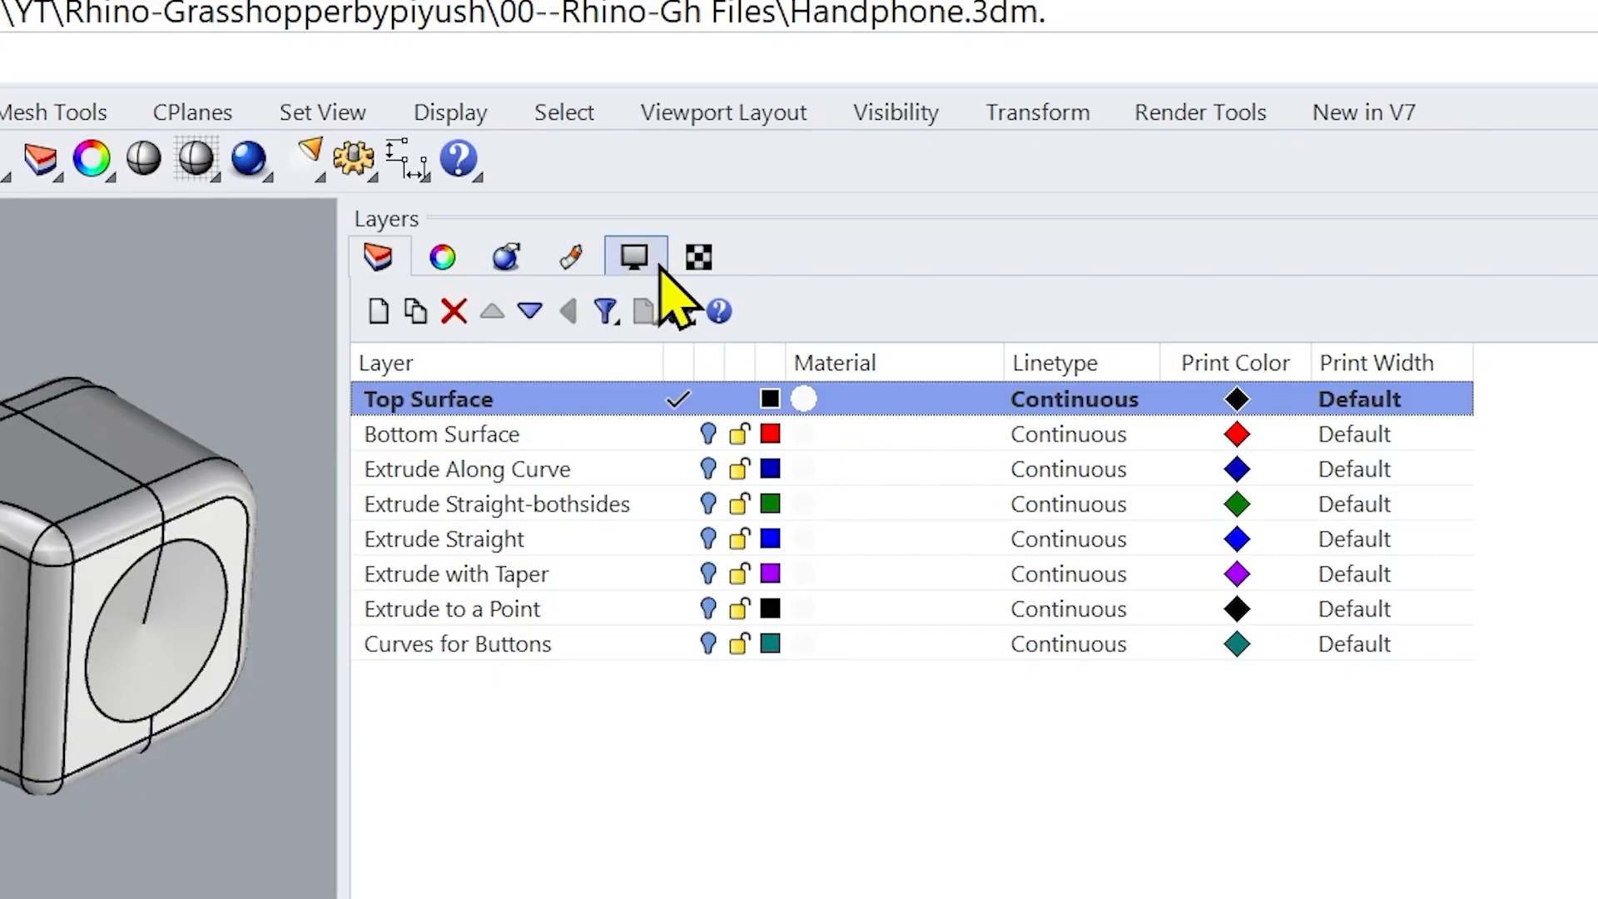
Step: Show the model's render materials and look through the existing material list
right_click(828, 270)
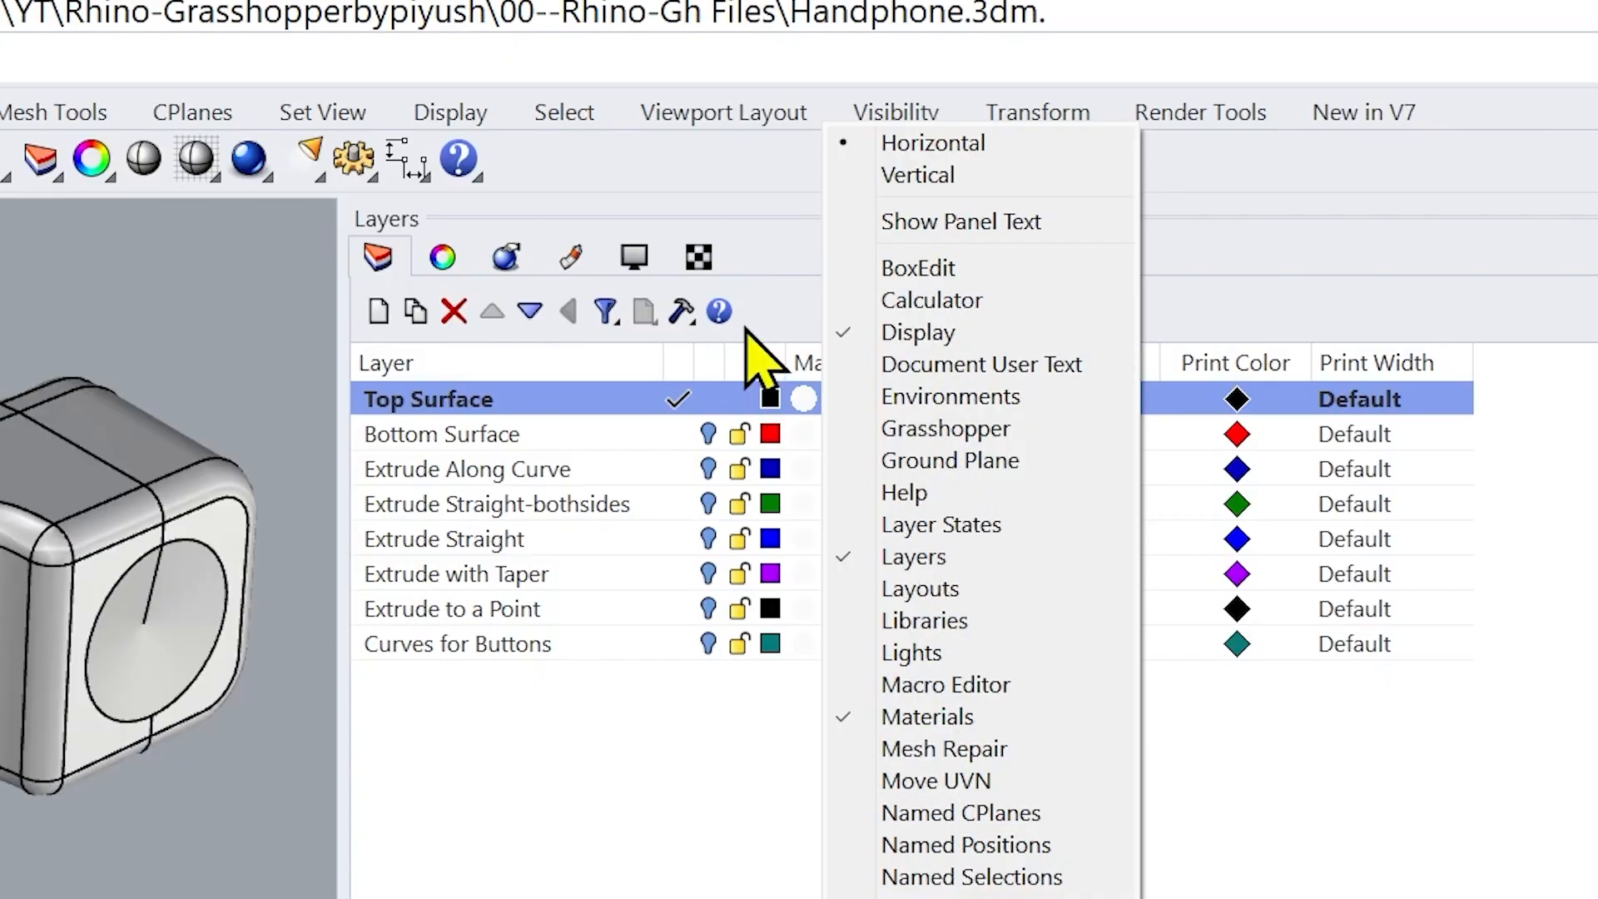
left_click(759, 284)
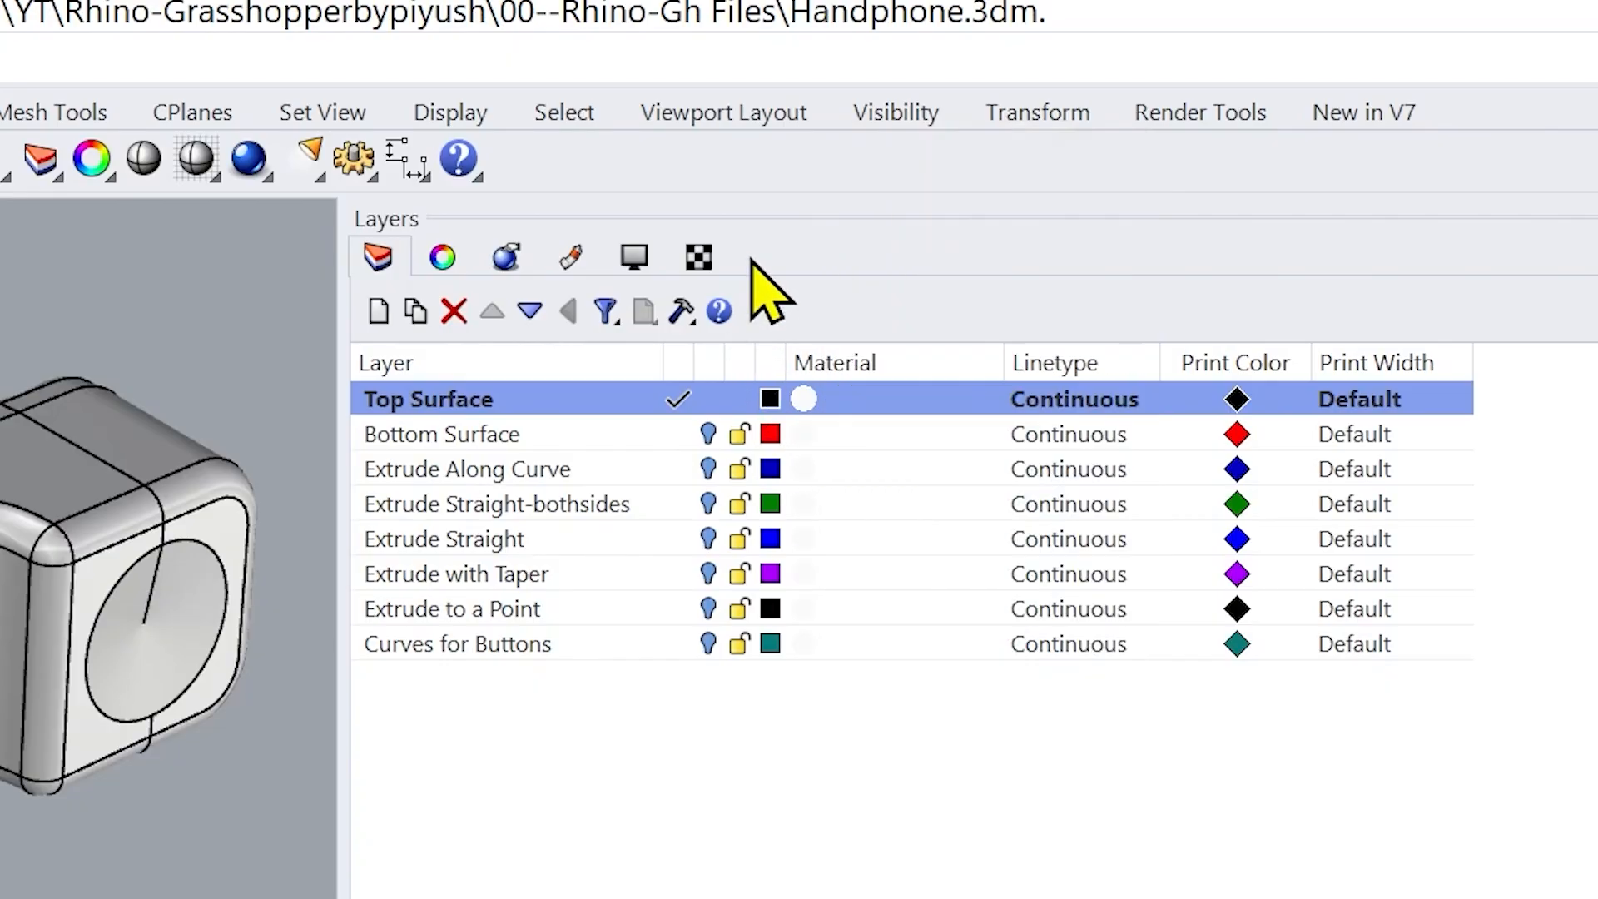
left_click(574, 258)
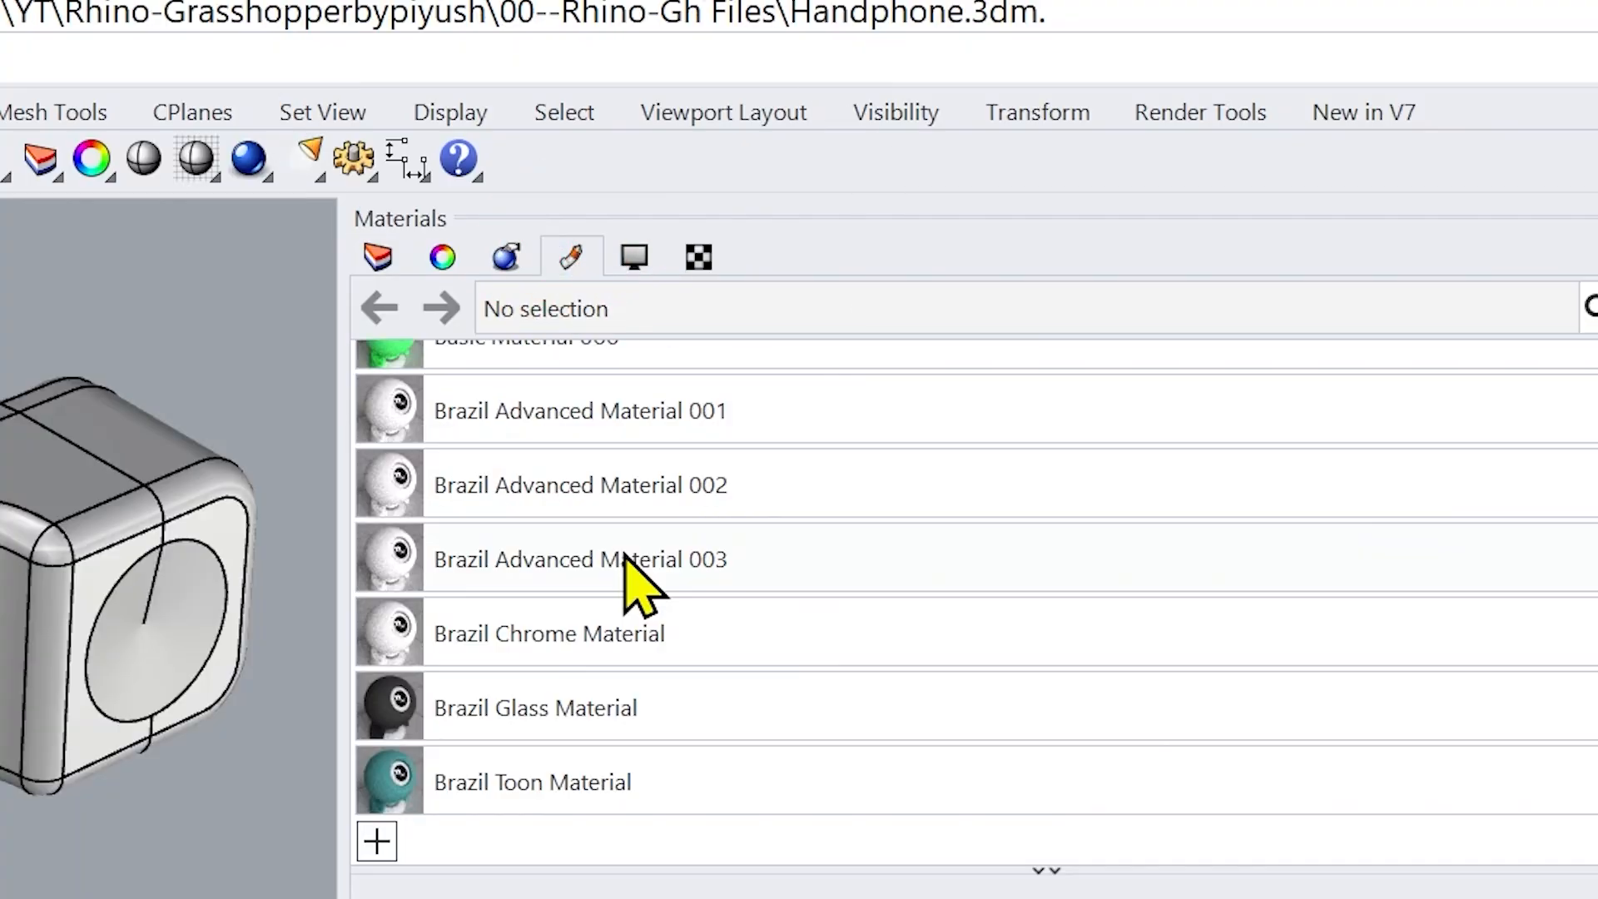
scroll(652, 635, "up", 3)
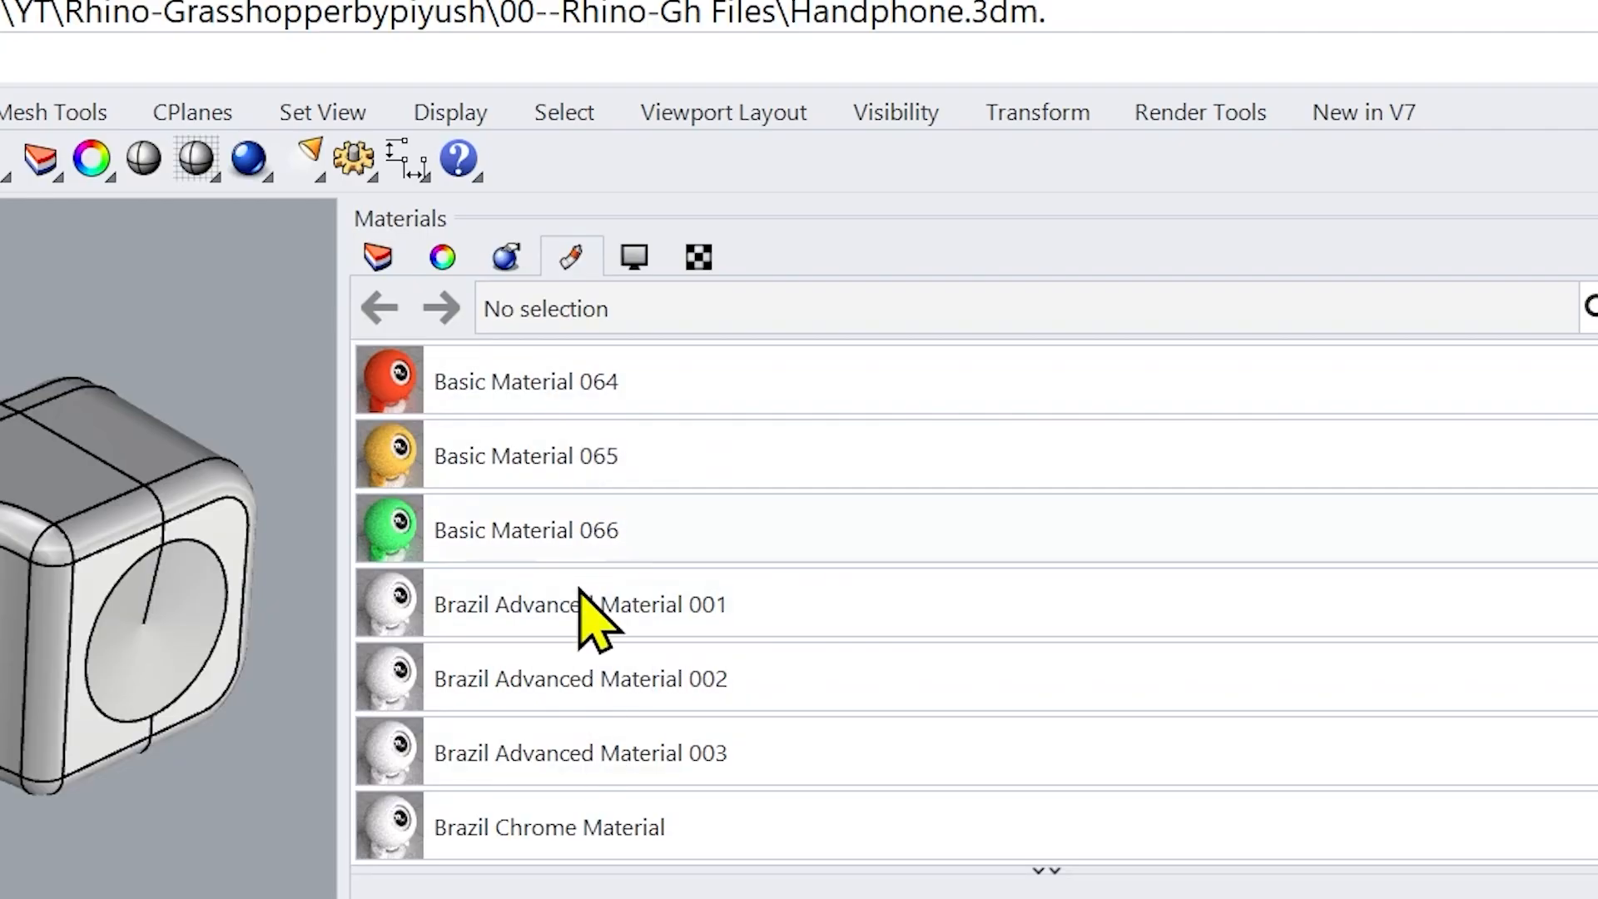
scroll(583, 595, "down", 3)
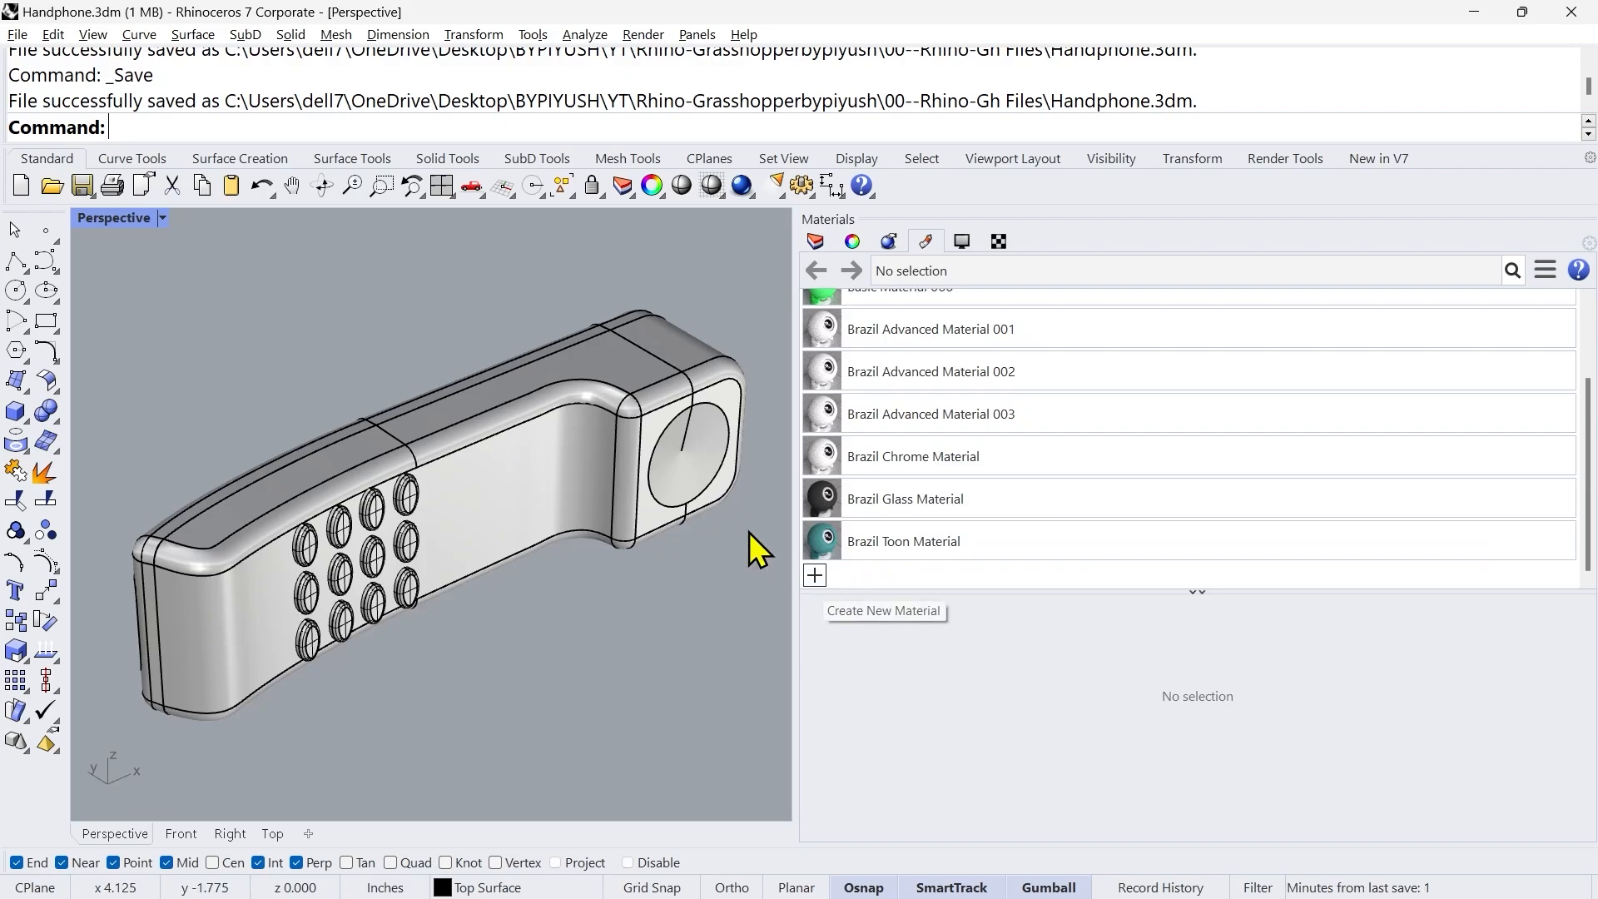
Step: Select both halves of the handset body and import Burgundy Opaque Plastic from the Plastic folder of the material library
left_click(566, 445)
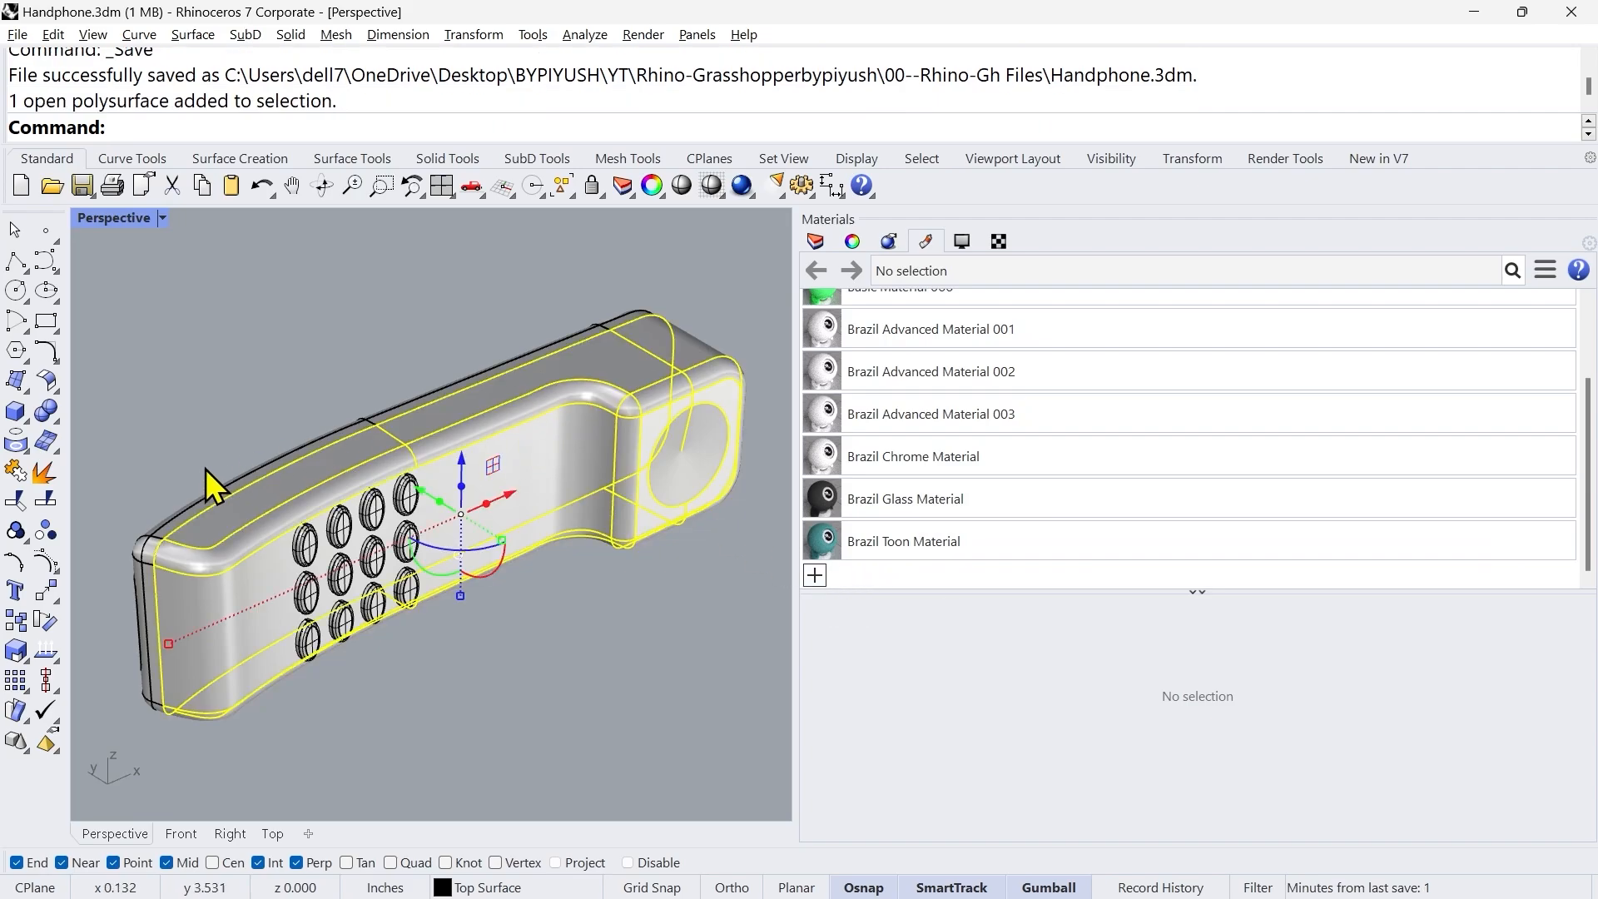
left_click(171, 518, "shift")
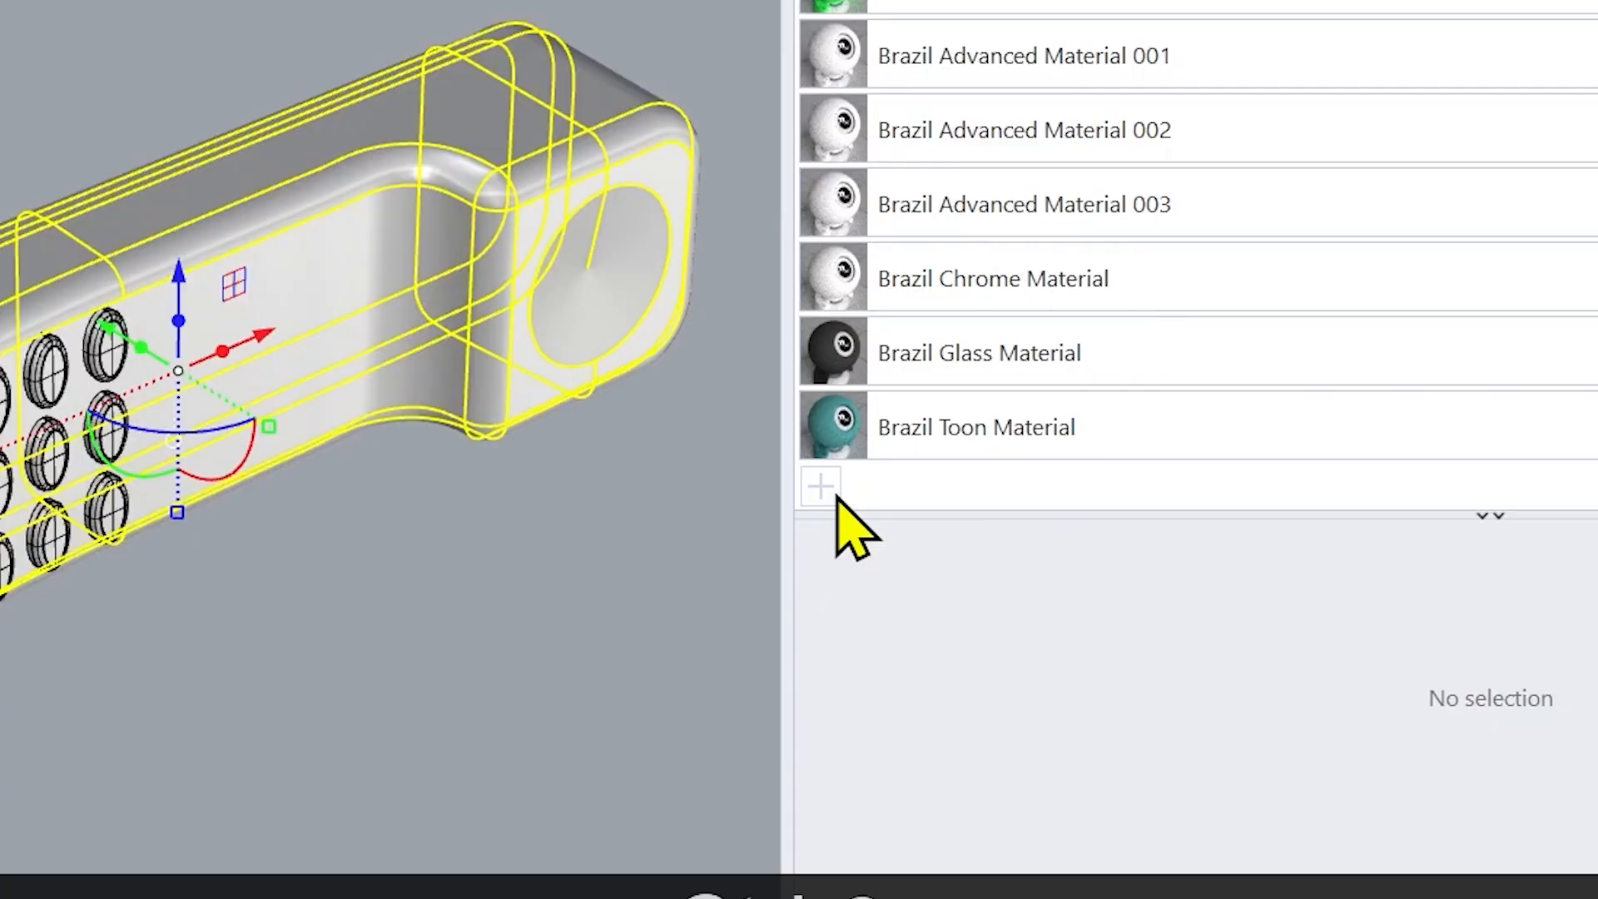
left_click(832, 493)
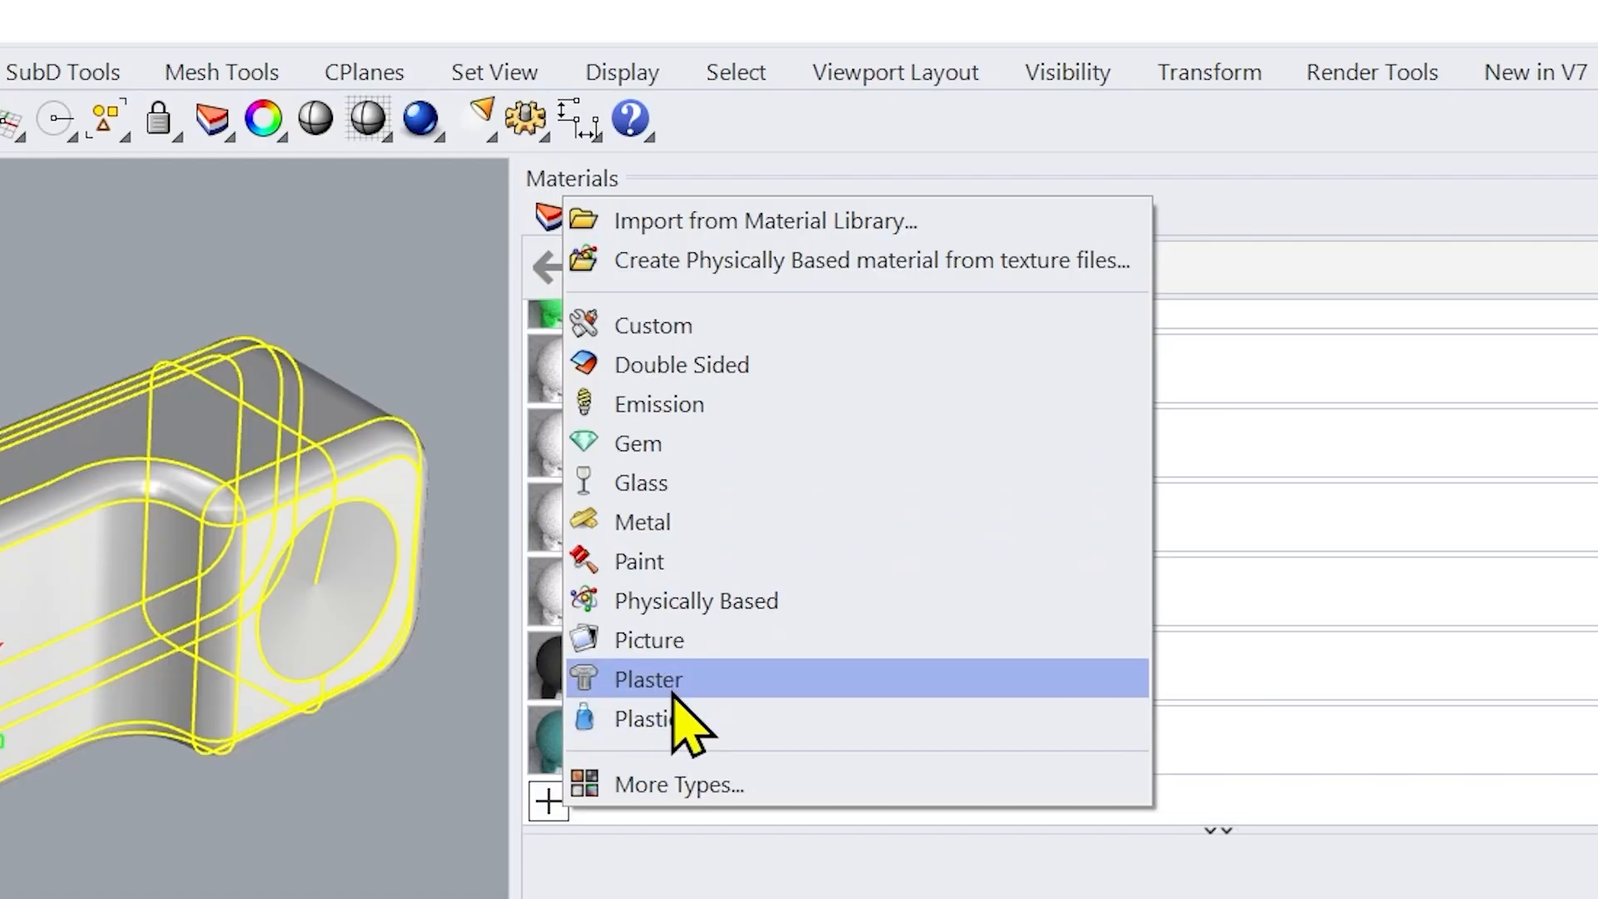
left_click(756, 222)
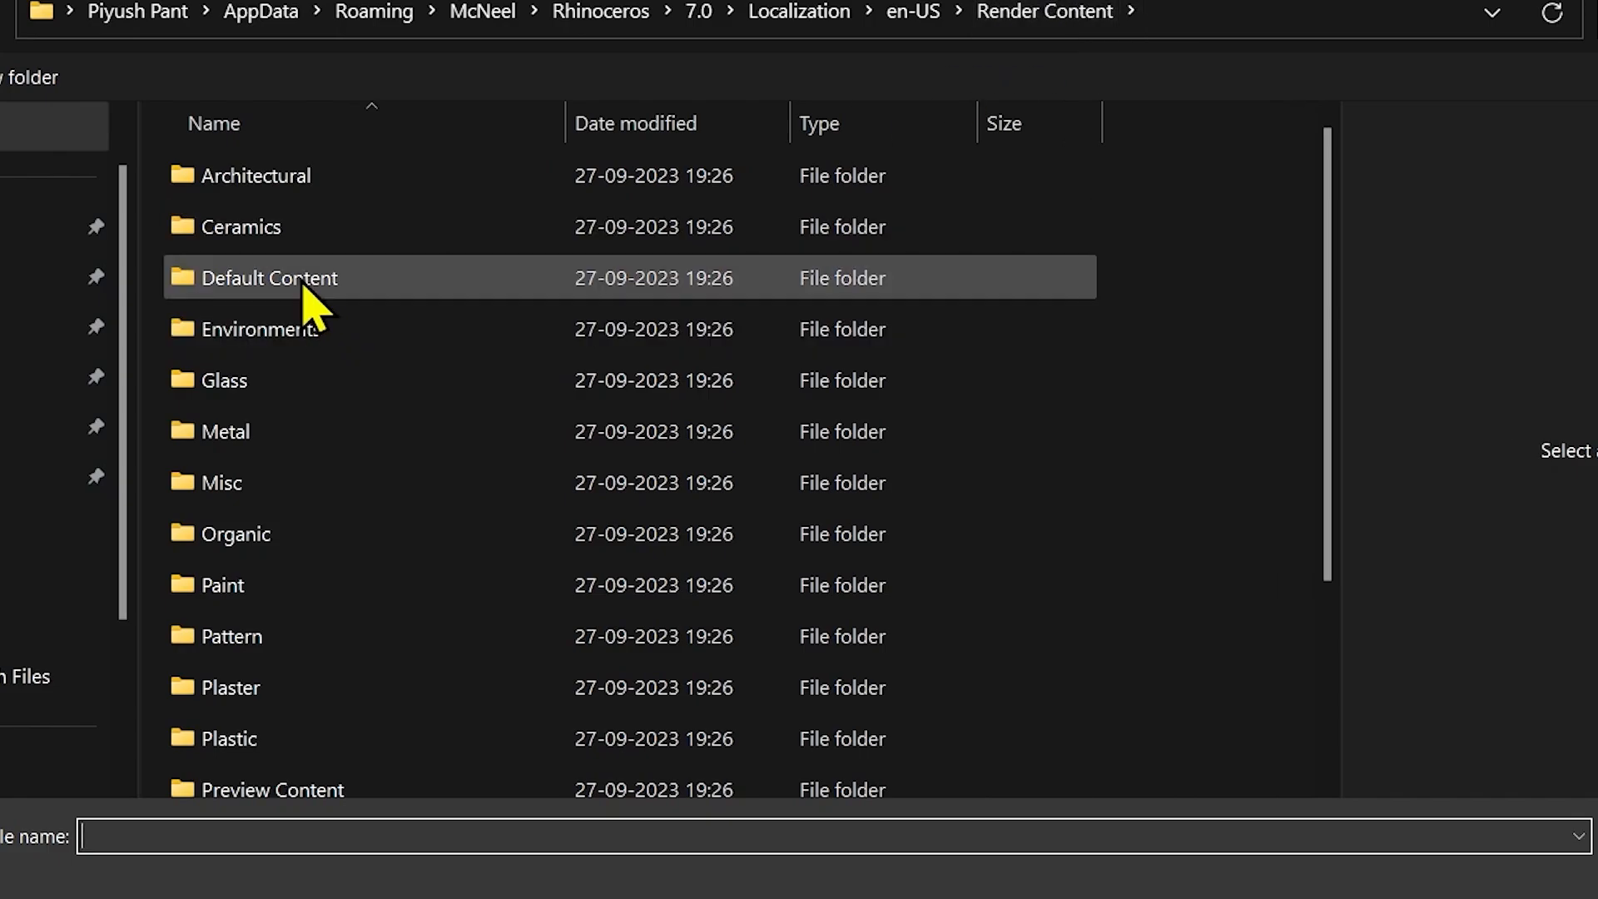
left_click(307, 641)
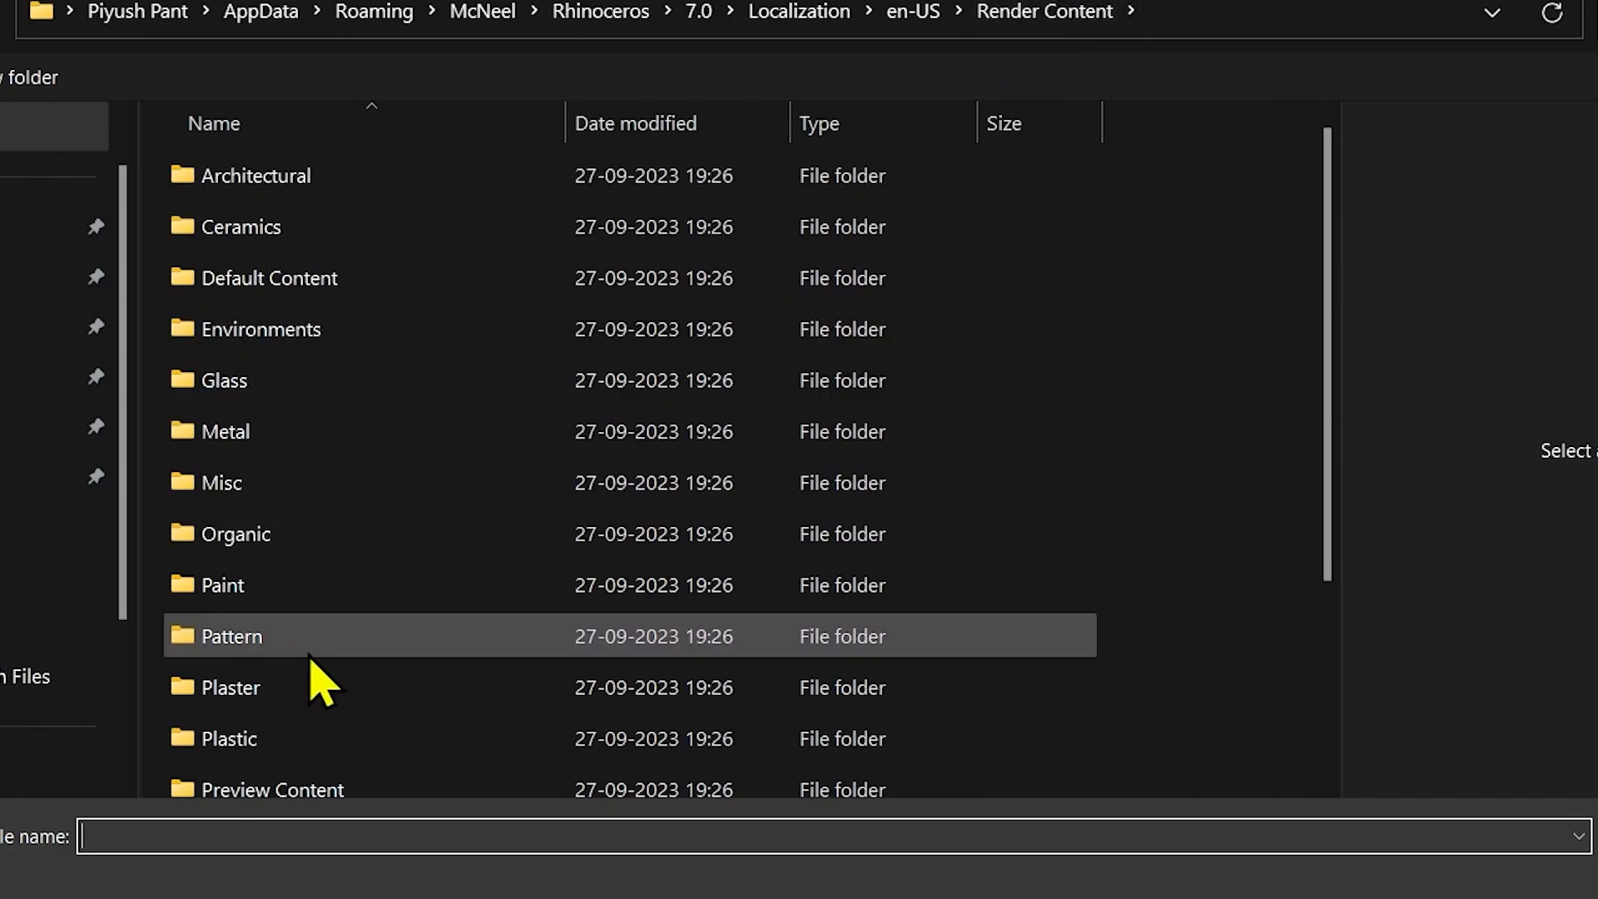
scroll(304, 728, "down", 2)
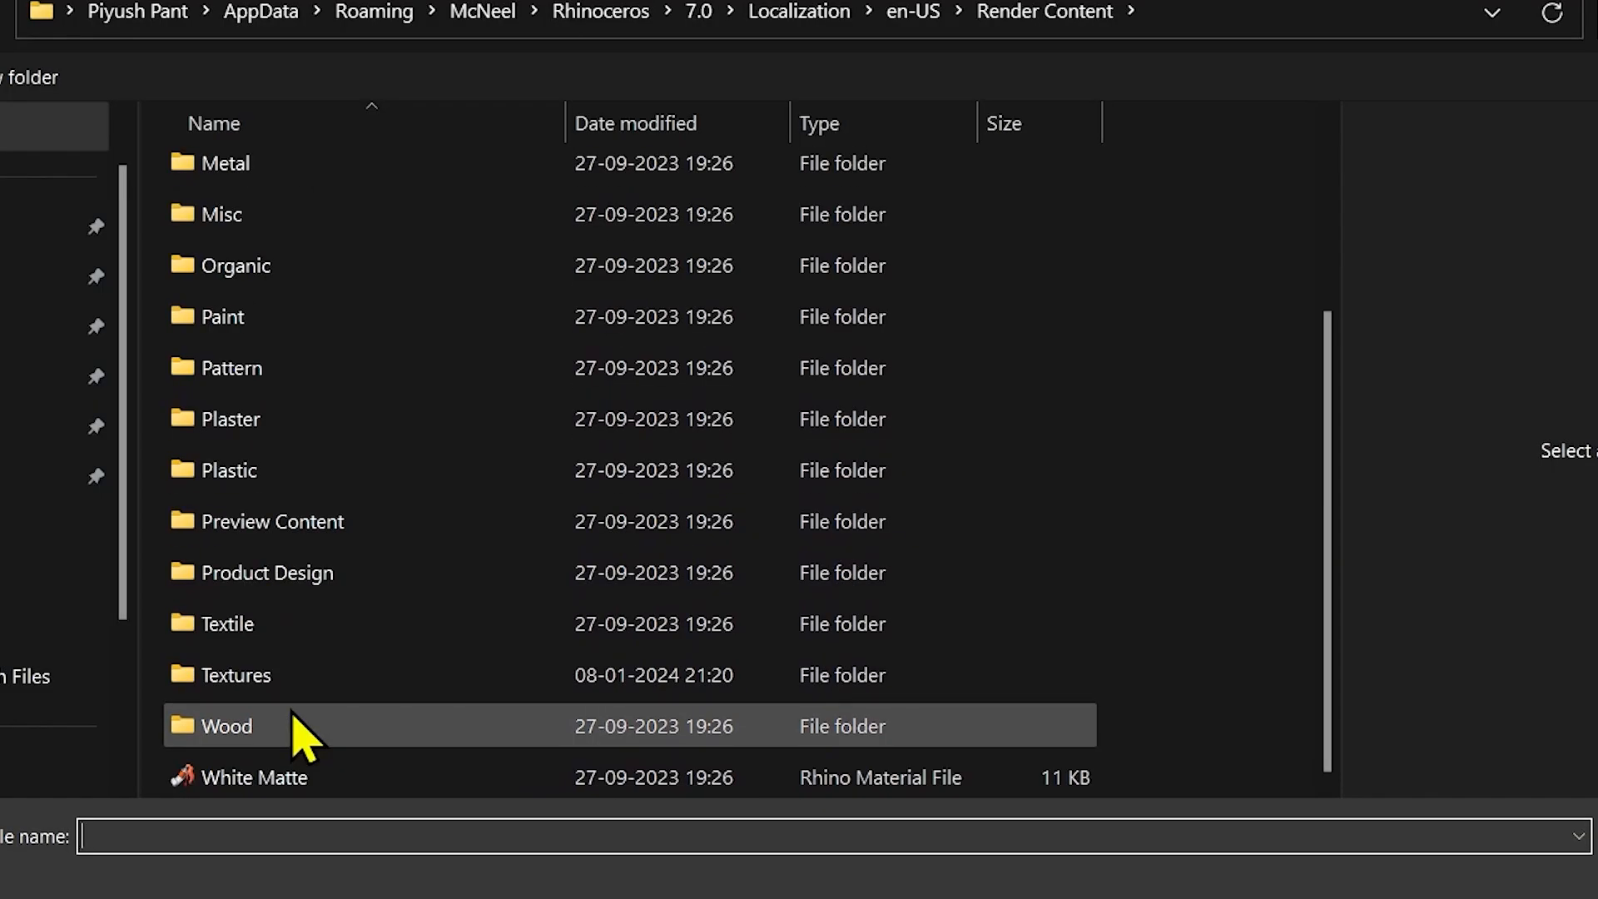
left_click(292, 471)
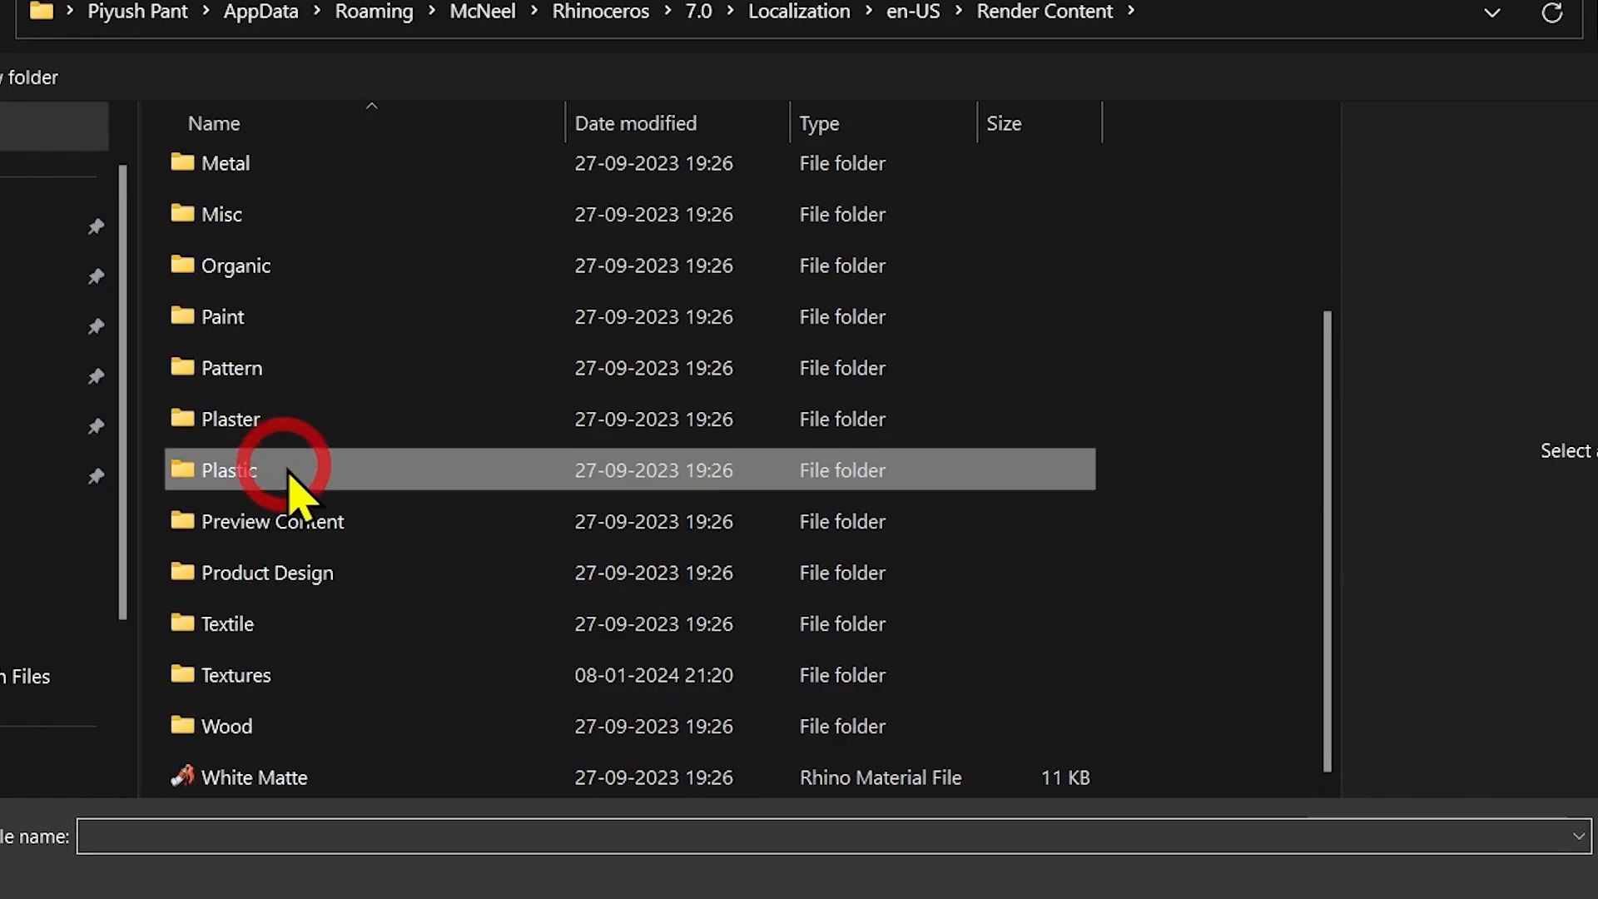
double_click(325, 471)
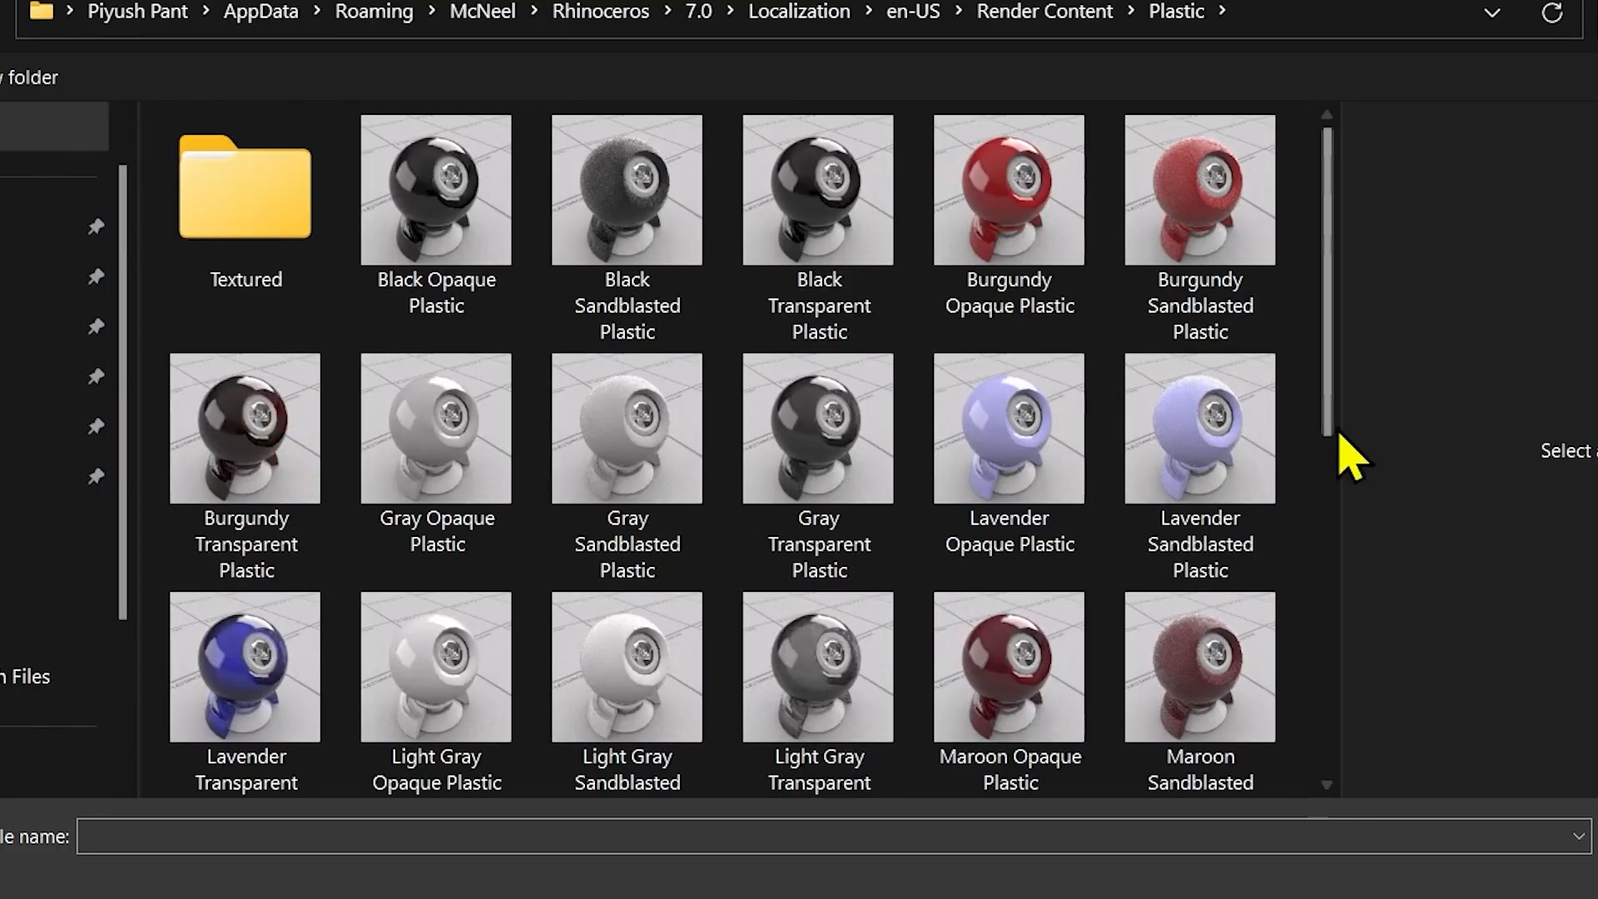
mouse_move(1326, 332)
left_mouse_down()
mouse_move(1325, 639)
mouse_move(1329, 332)
left_mouse_up()
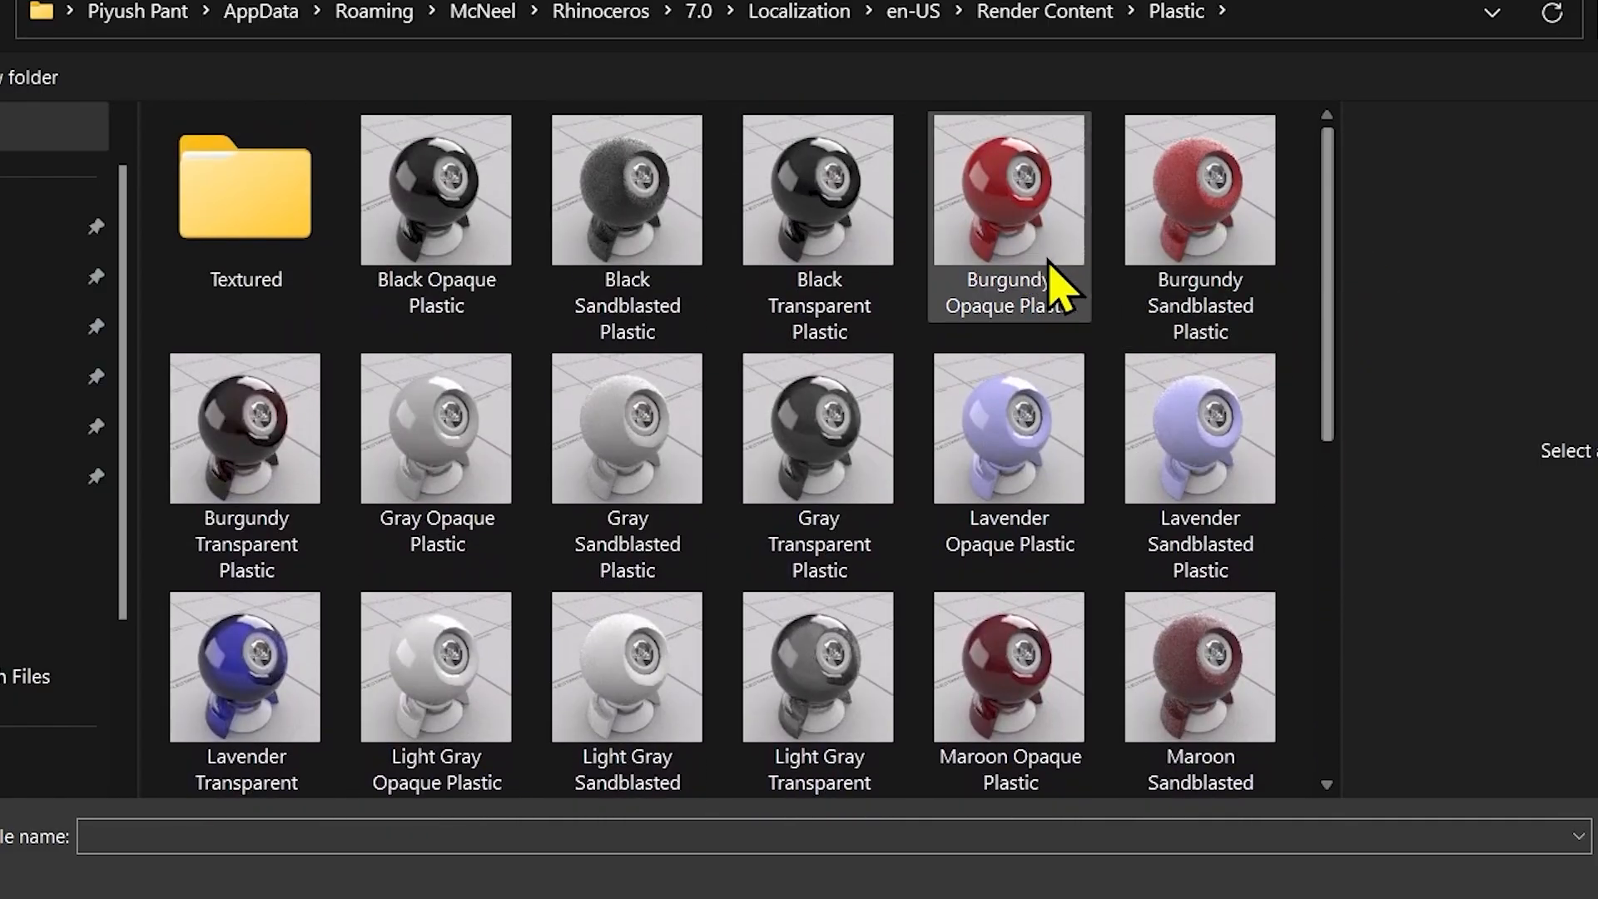
double_click(1008, 241)
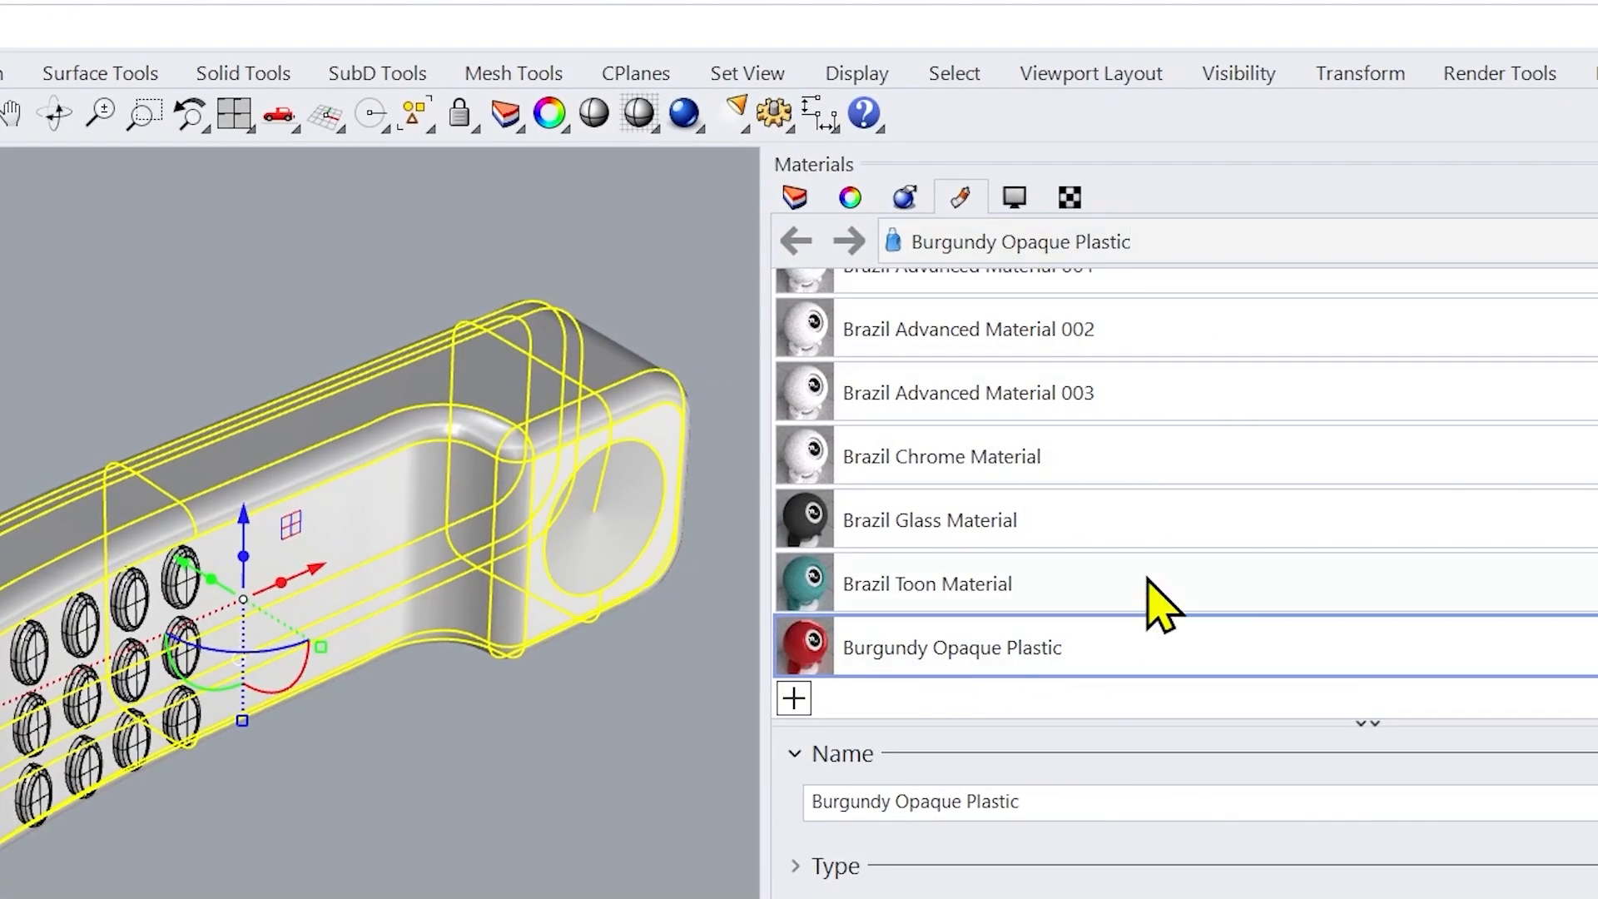
Step: Assign the Burgundy Opaque Plastic material to the two selected handset halves and clear the selection
right_click(1126, 645)
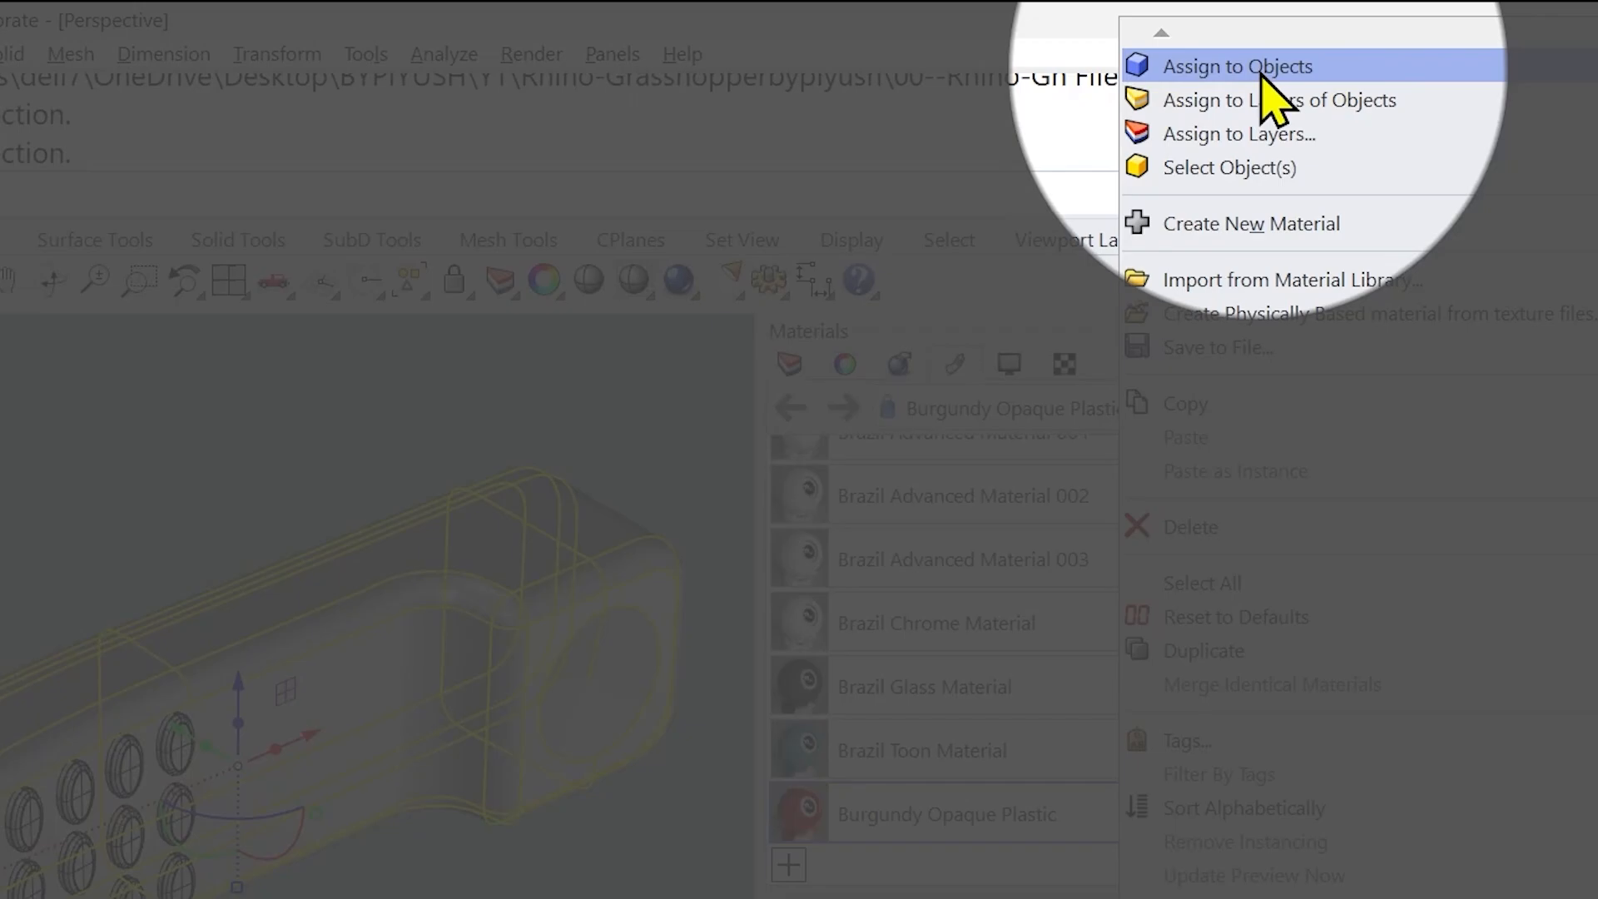
left_click(1261, 74)
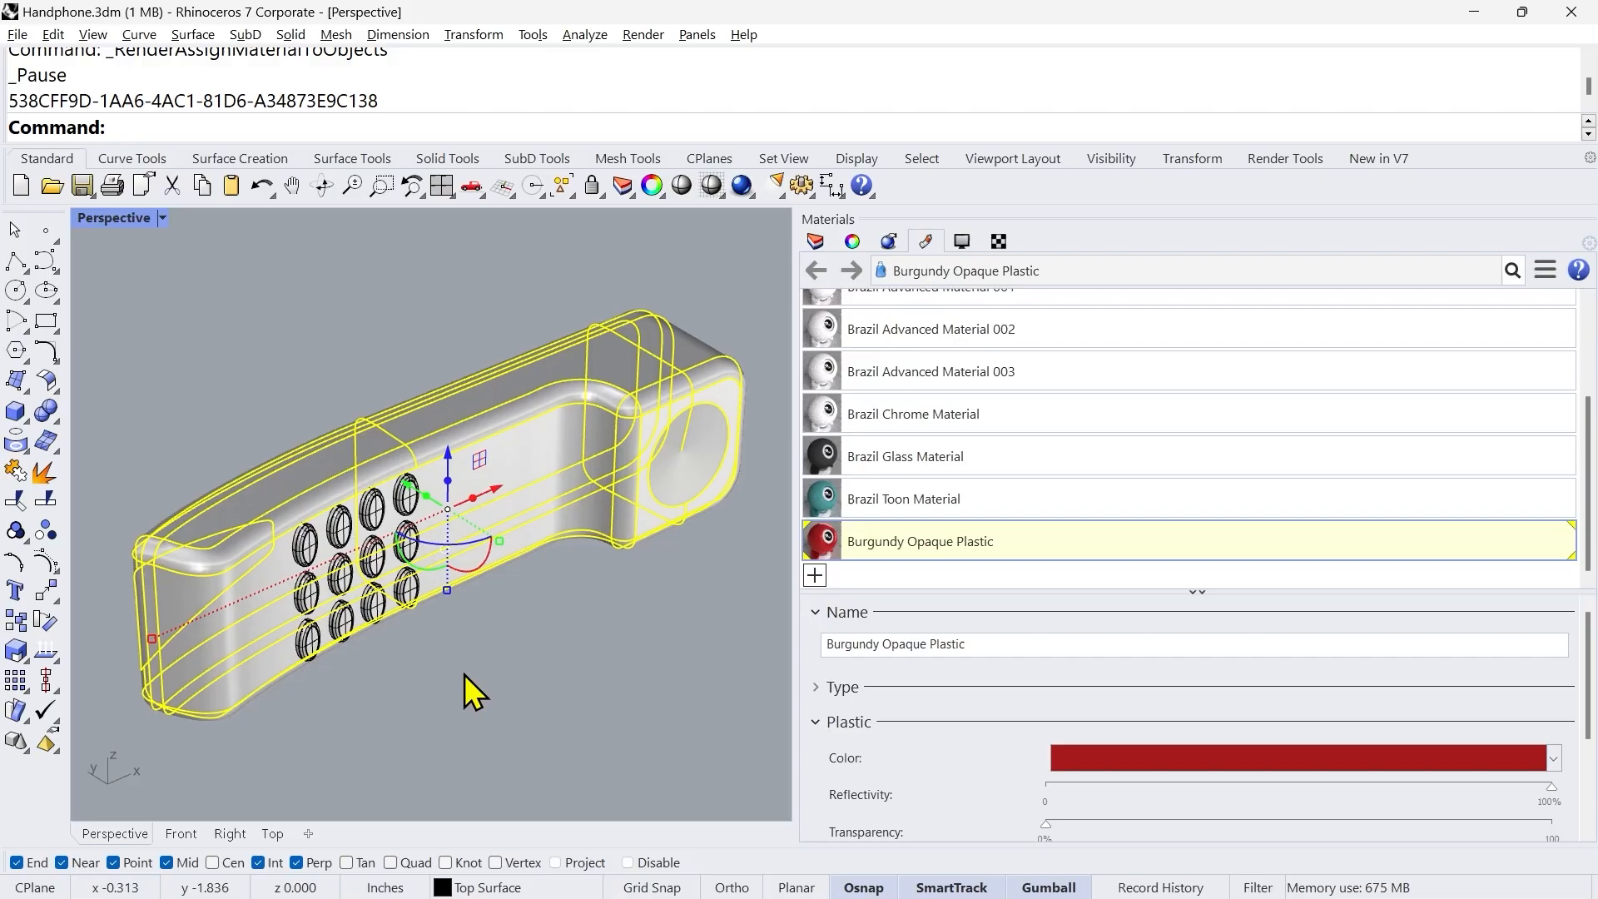
left_click(473, 674)
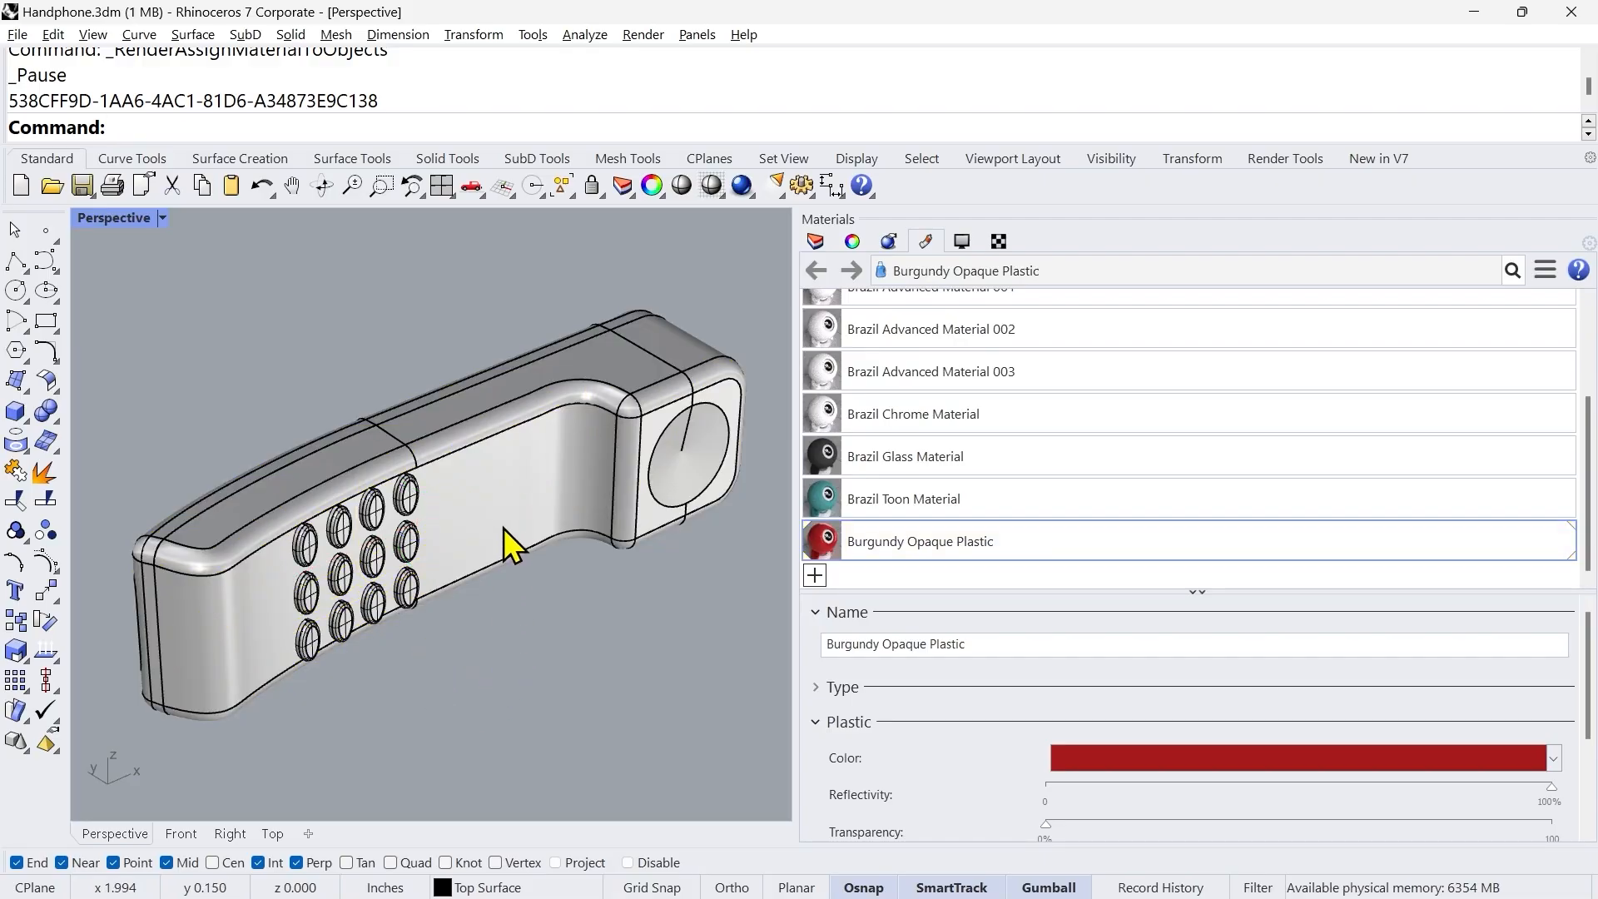
Step: Select both handset halves to check their material, and switch the Perspective viewport to Rendered display mode
left_click(506, 489)
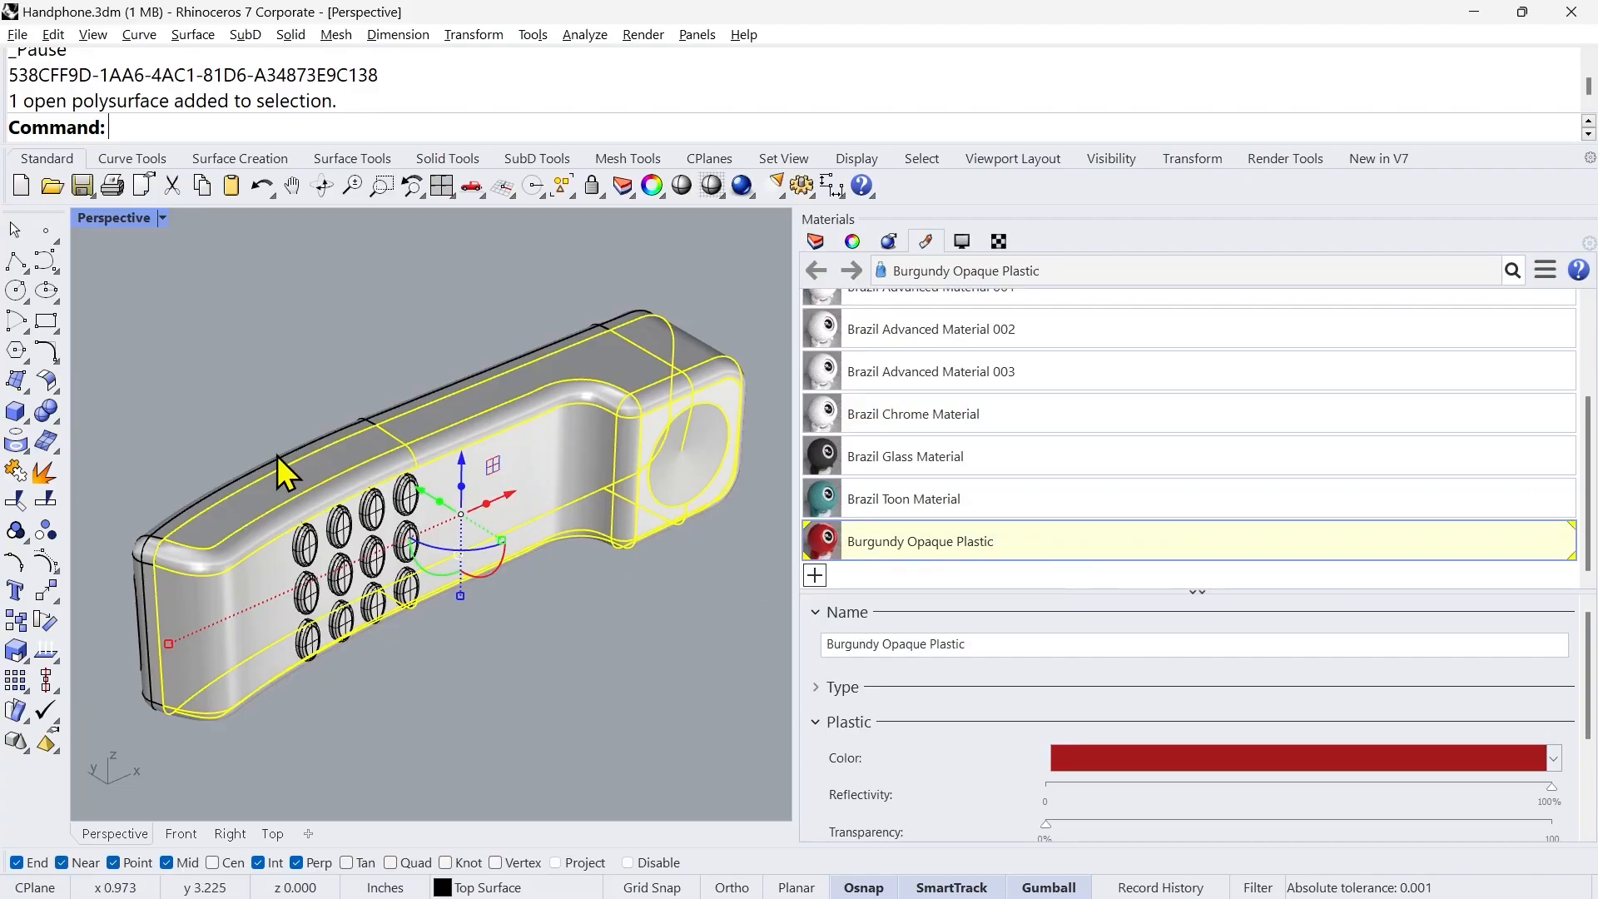
left_click(222, 487, "shift")
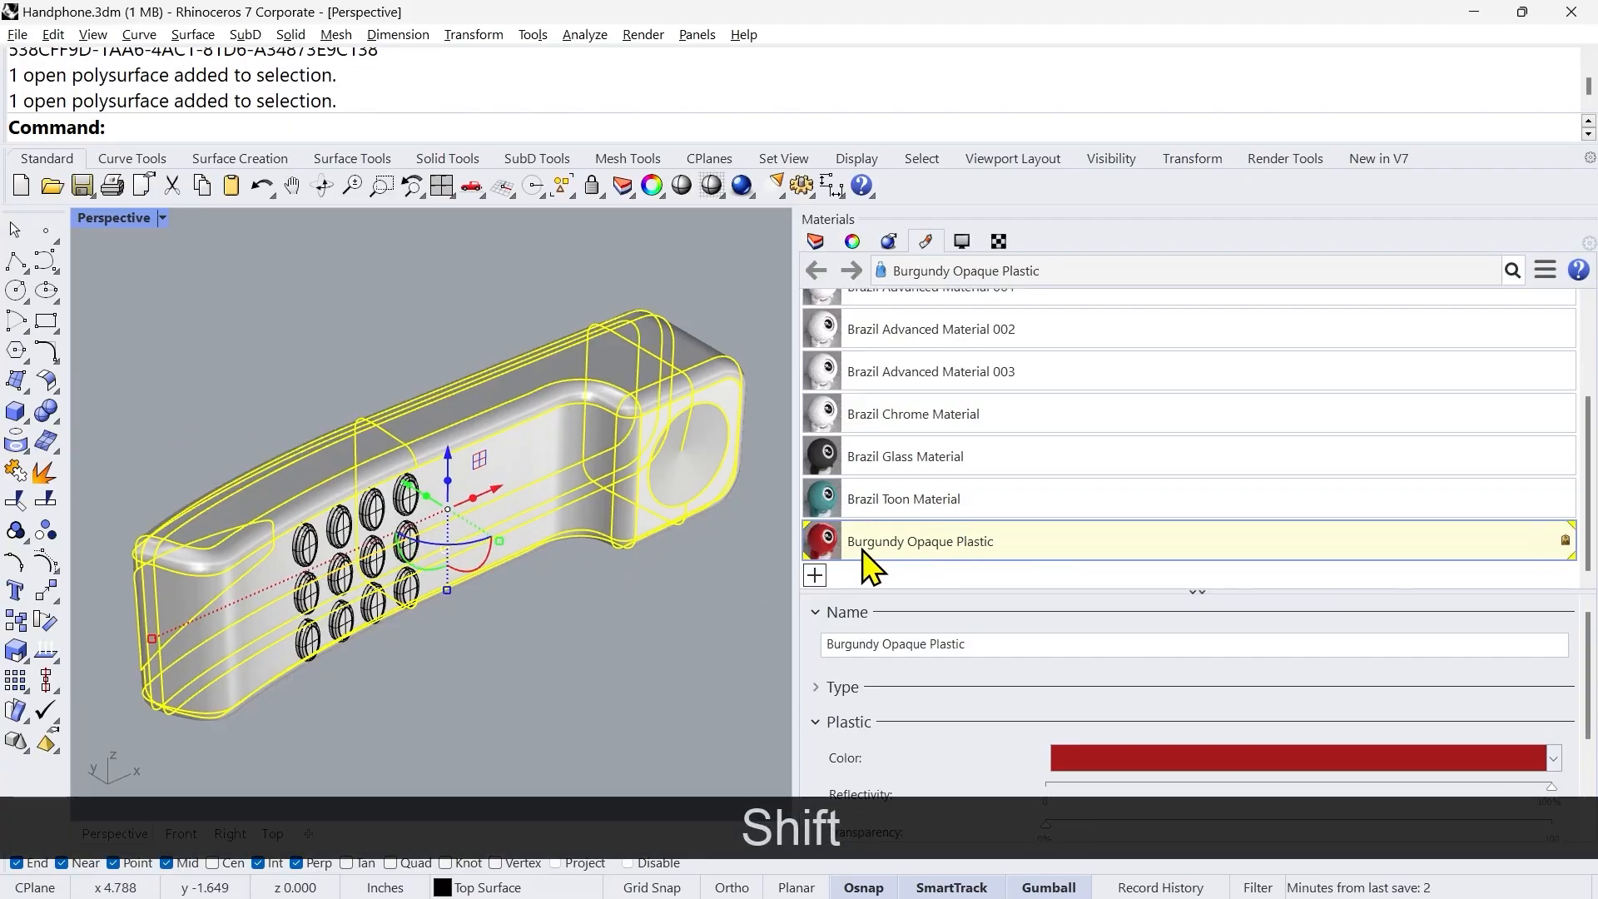
middle_click(527, 653)
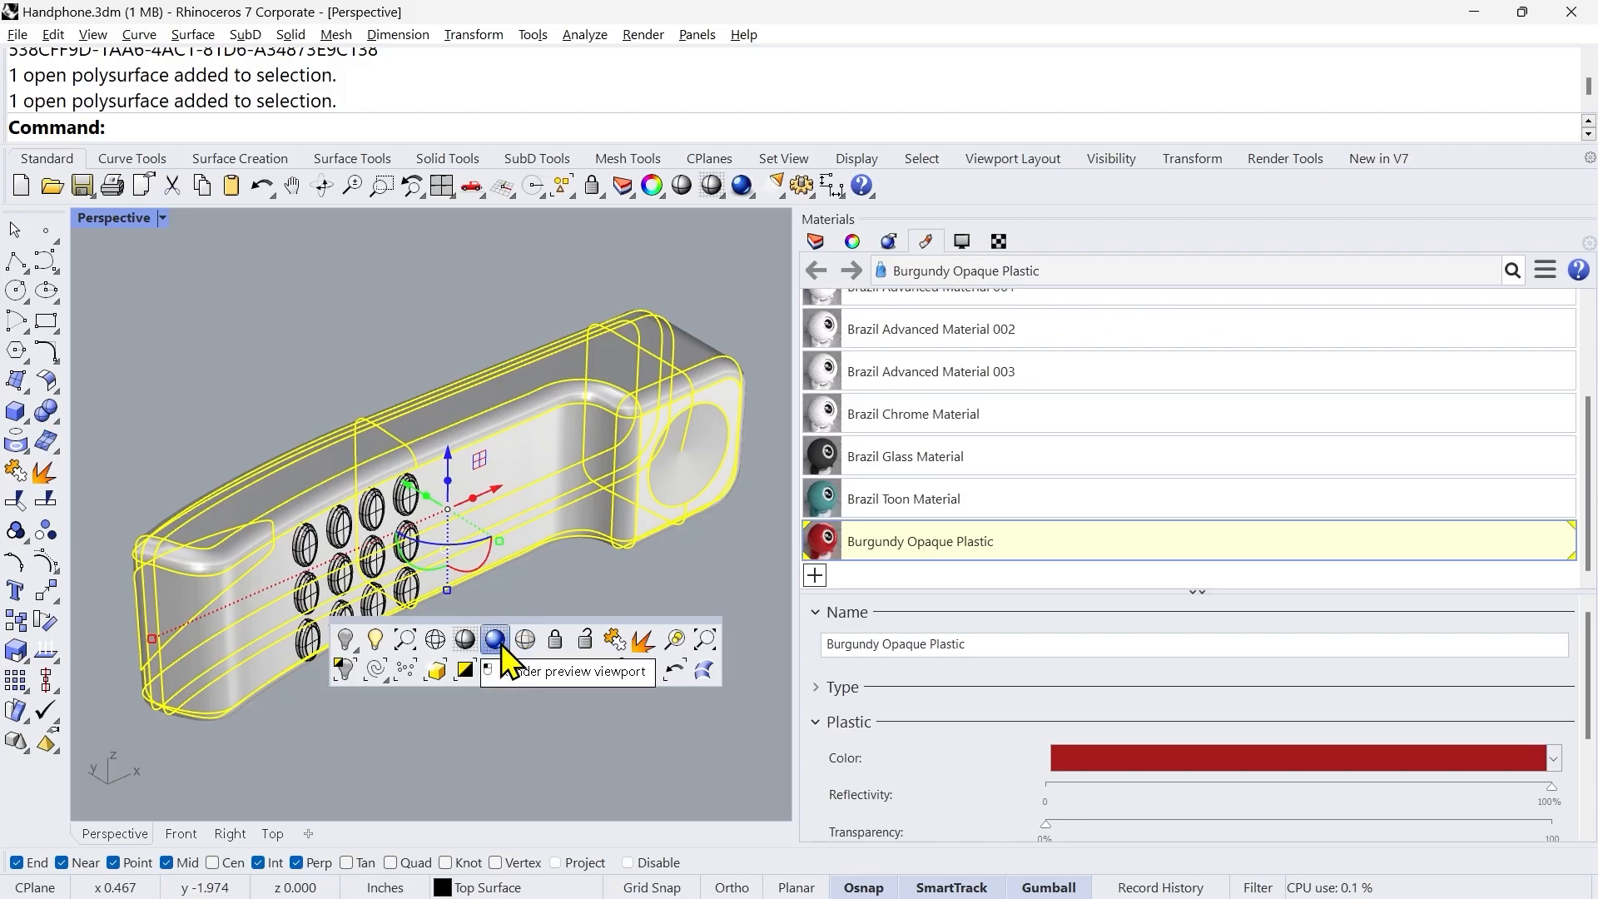
left_click(495, 640)
left_click(555, 649)
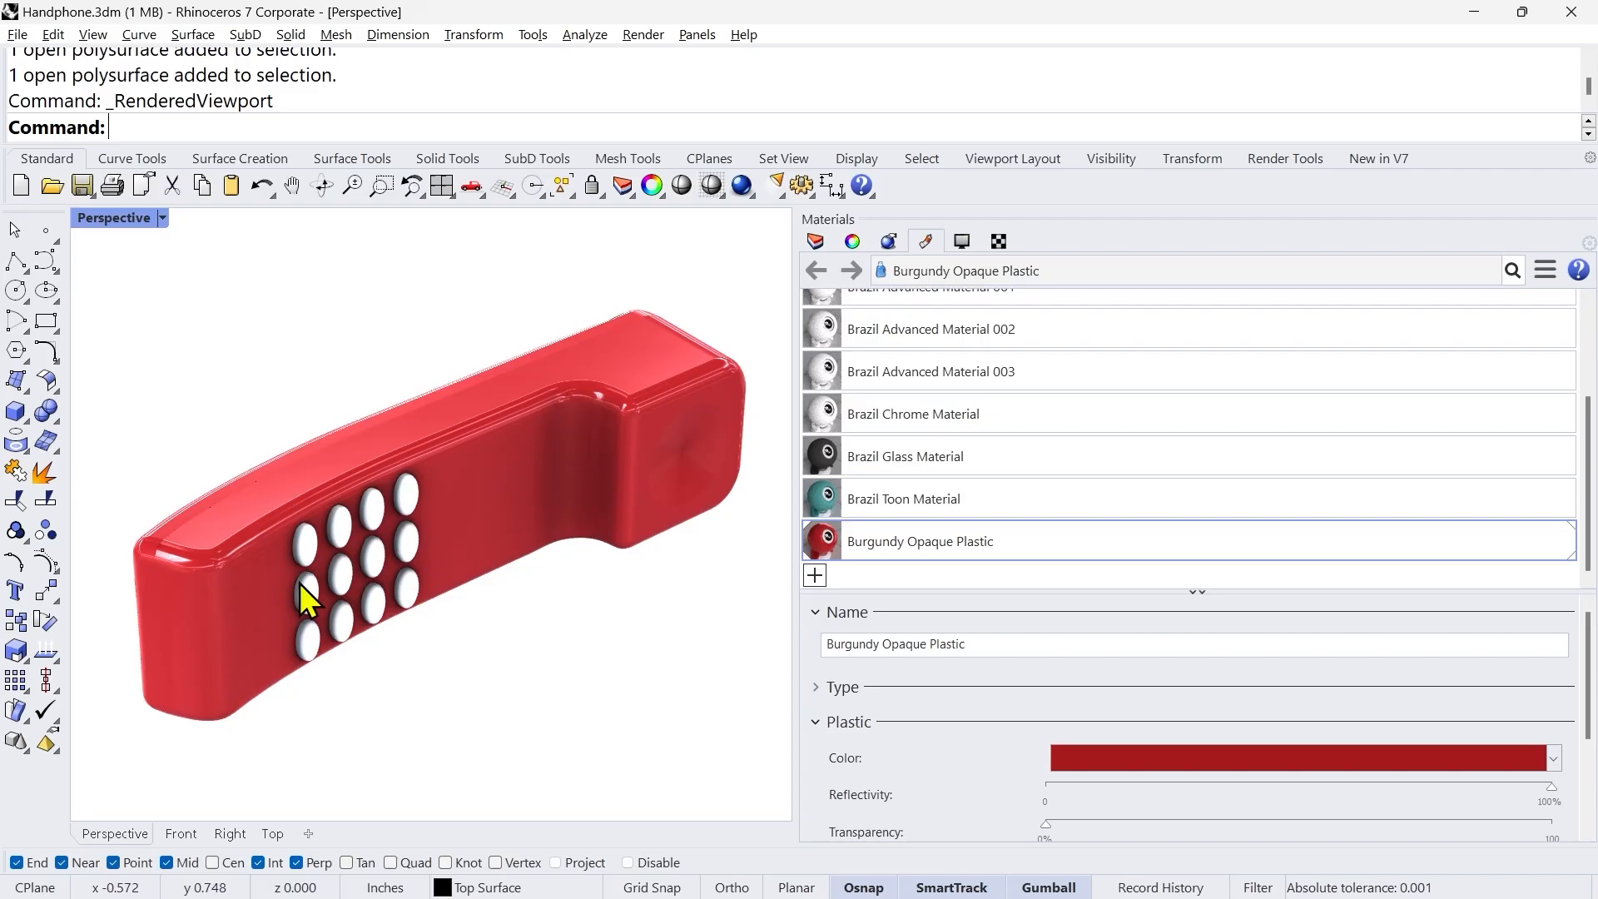
Step: Display the rendering lighting settings and try the Sun on the handset, leaving it switched off
left_click(887, 248)
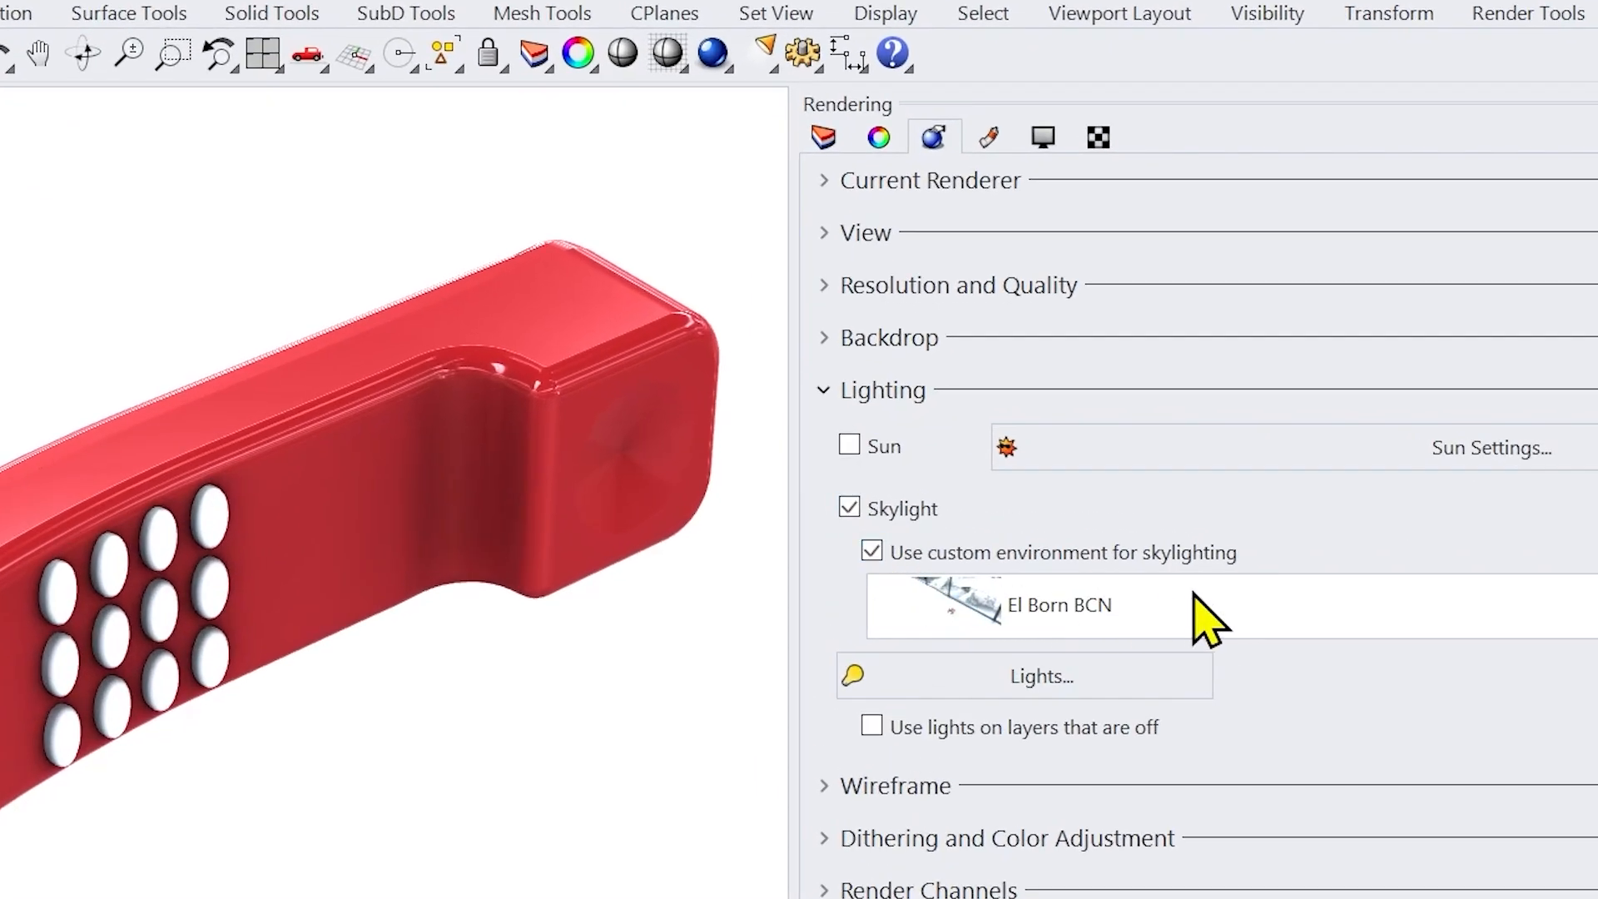
left_click(849, 447)
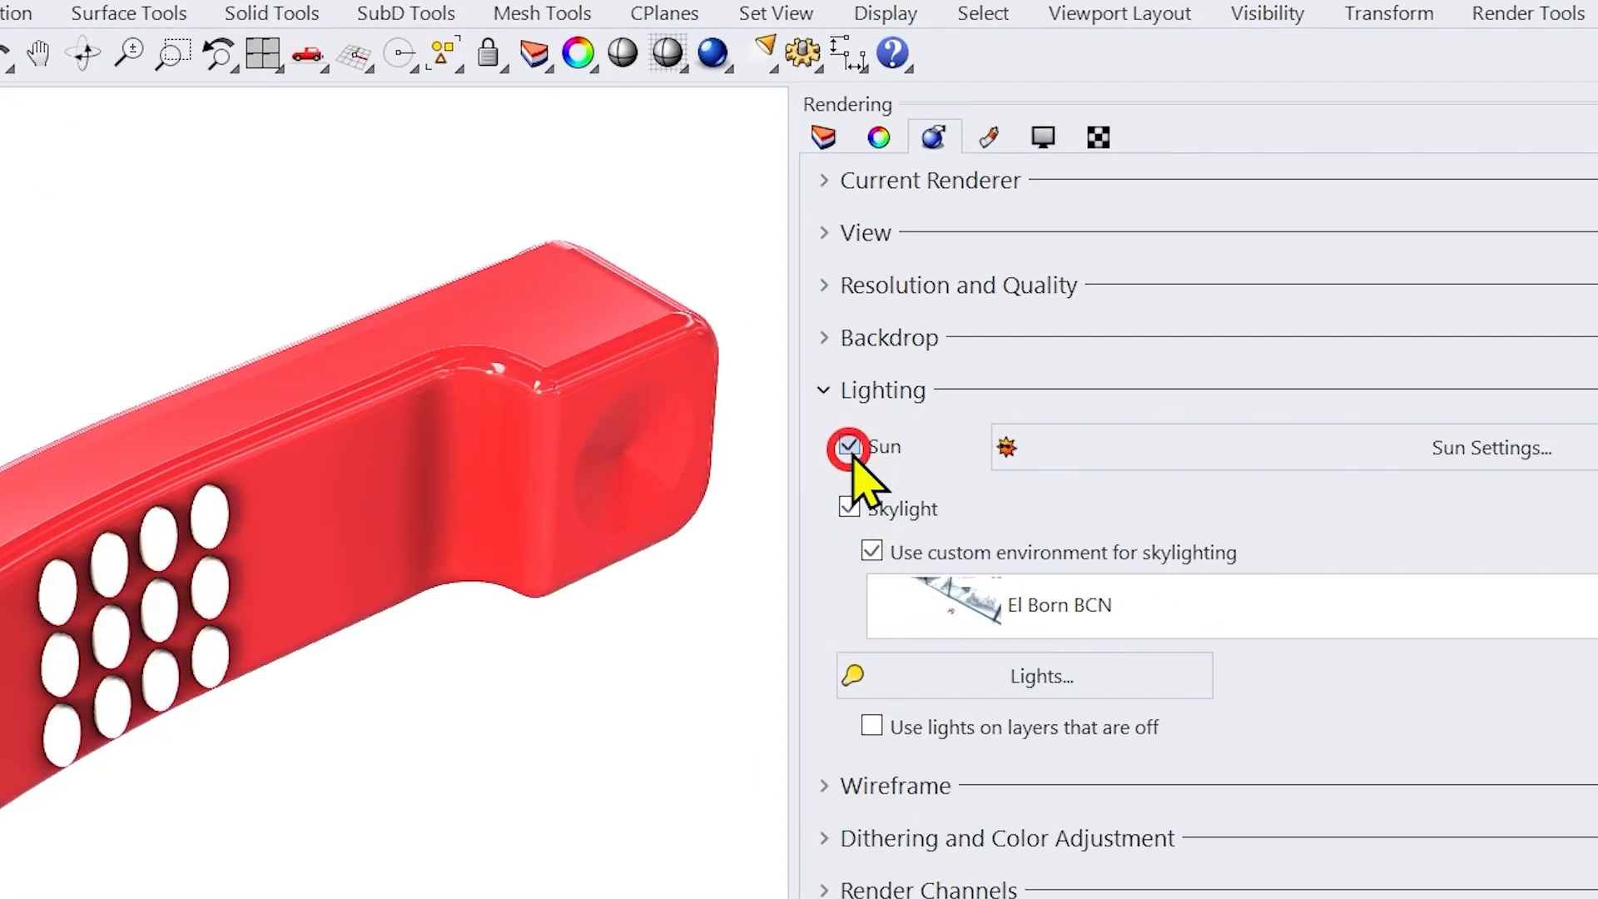
left_click(850, 450)
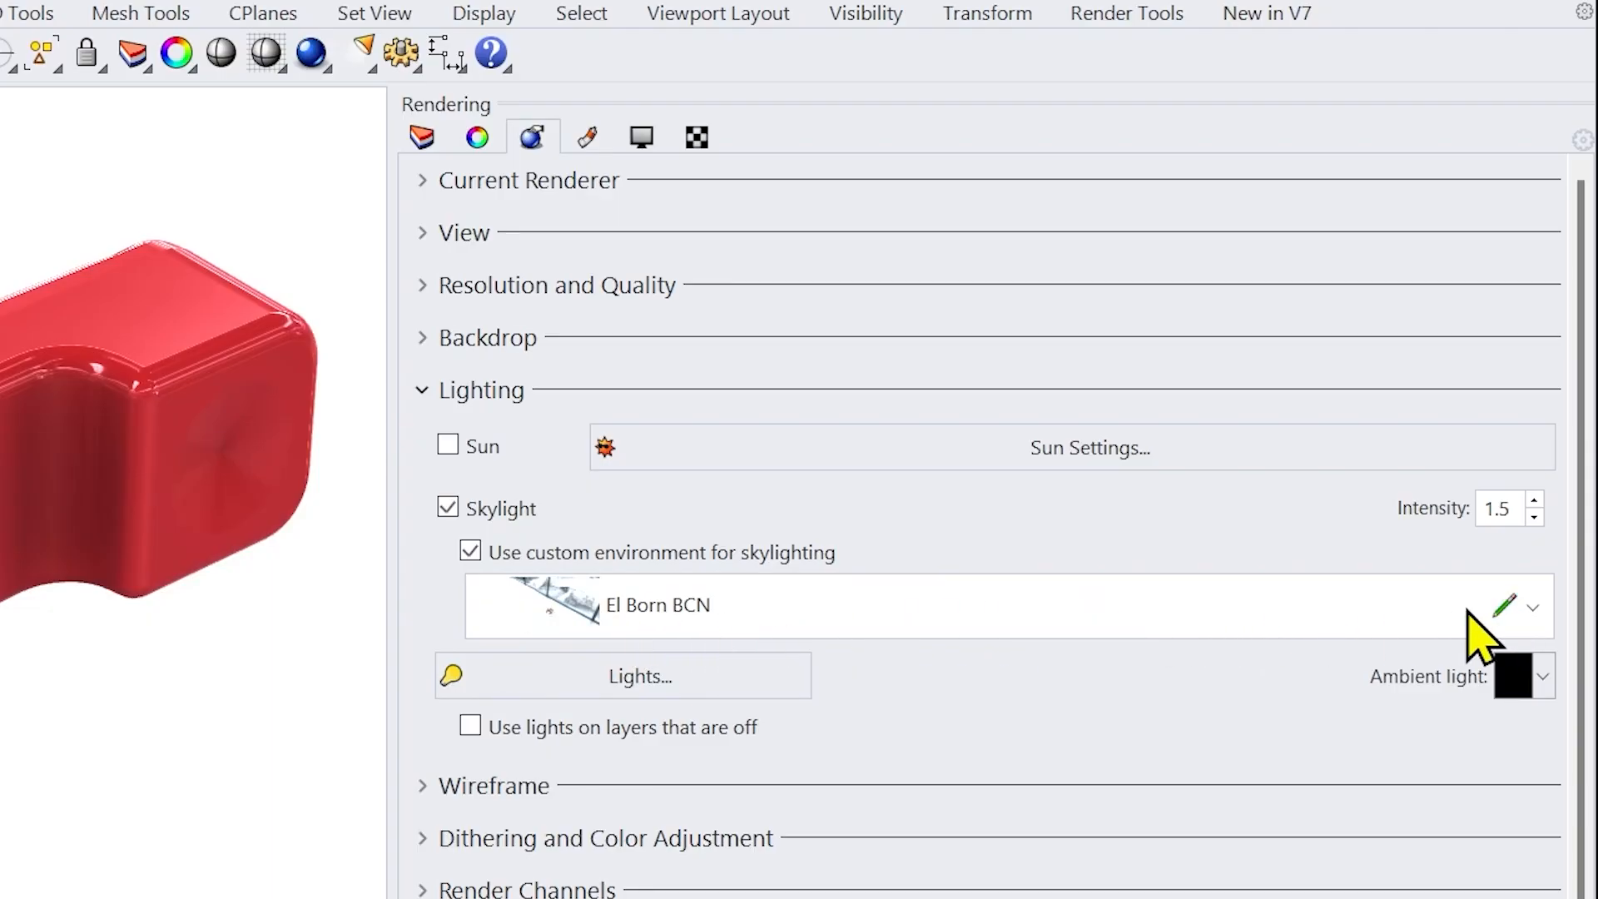
Step: Import El Born BCN from the environment library as the custom environment for skylighting
left_click(1190, 616)
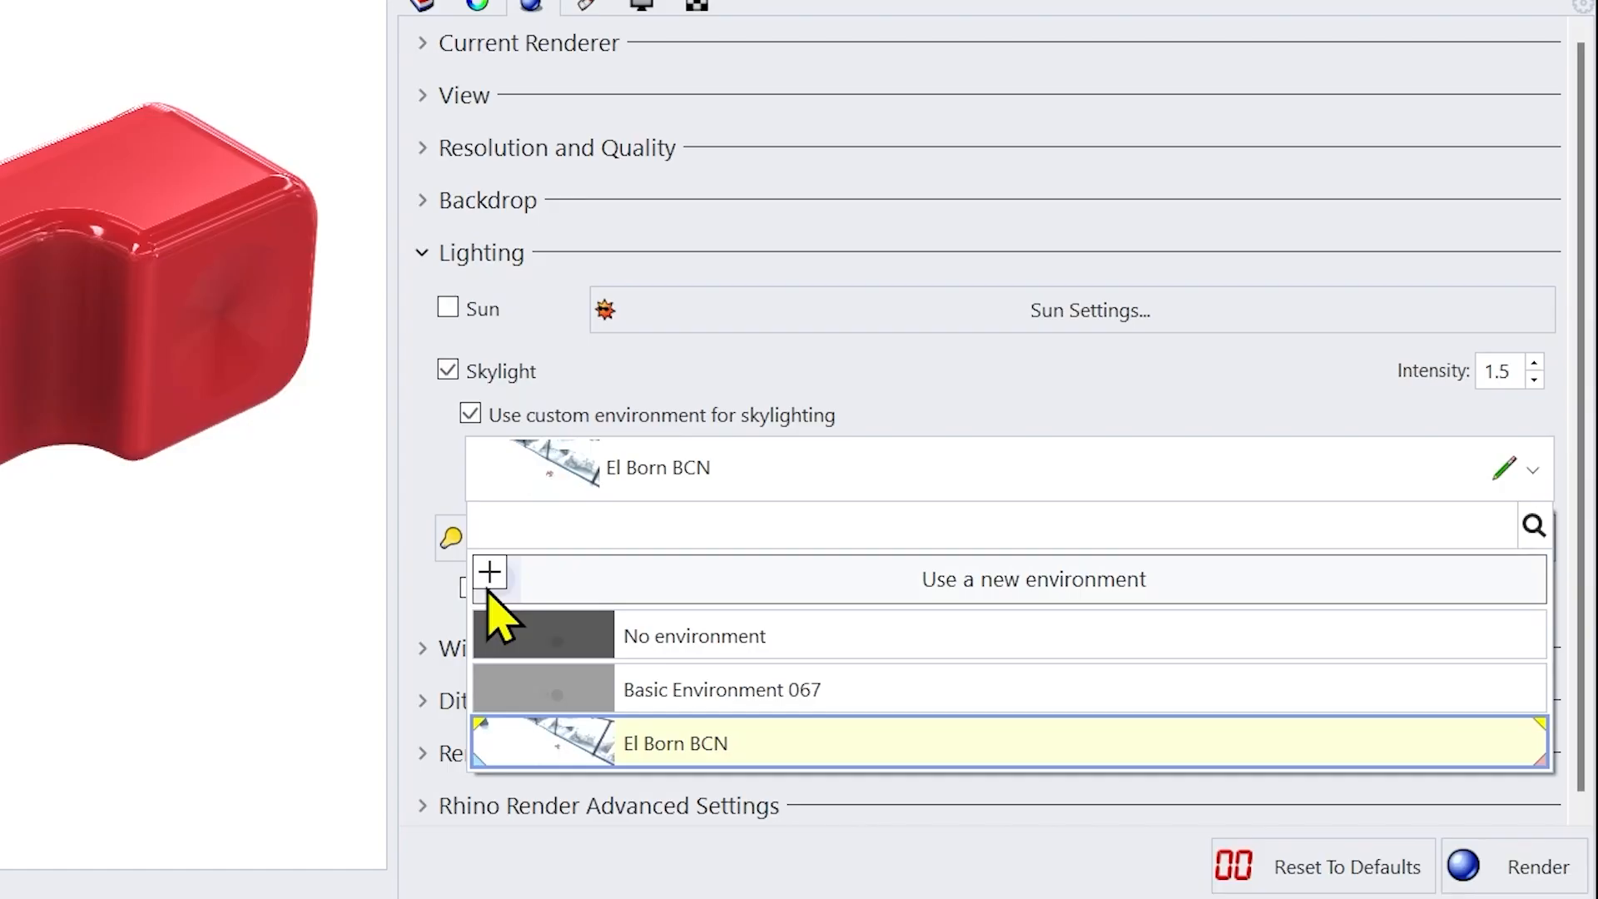
left_click(491, 578)
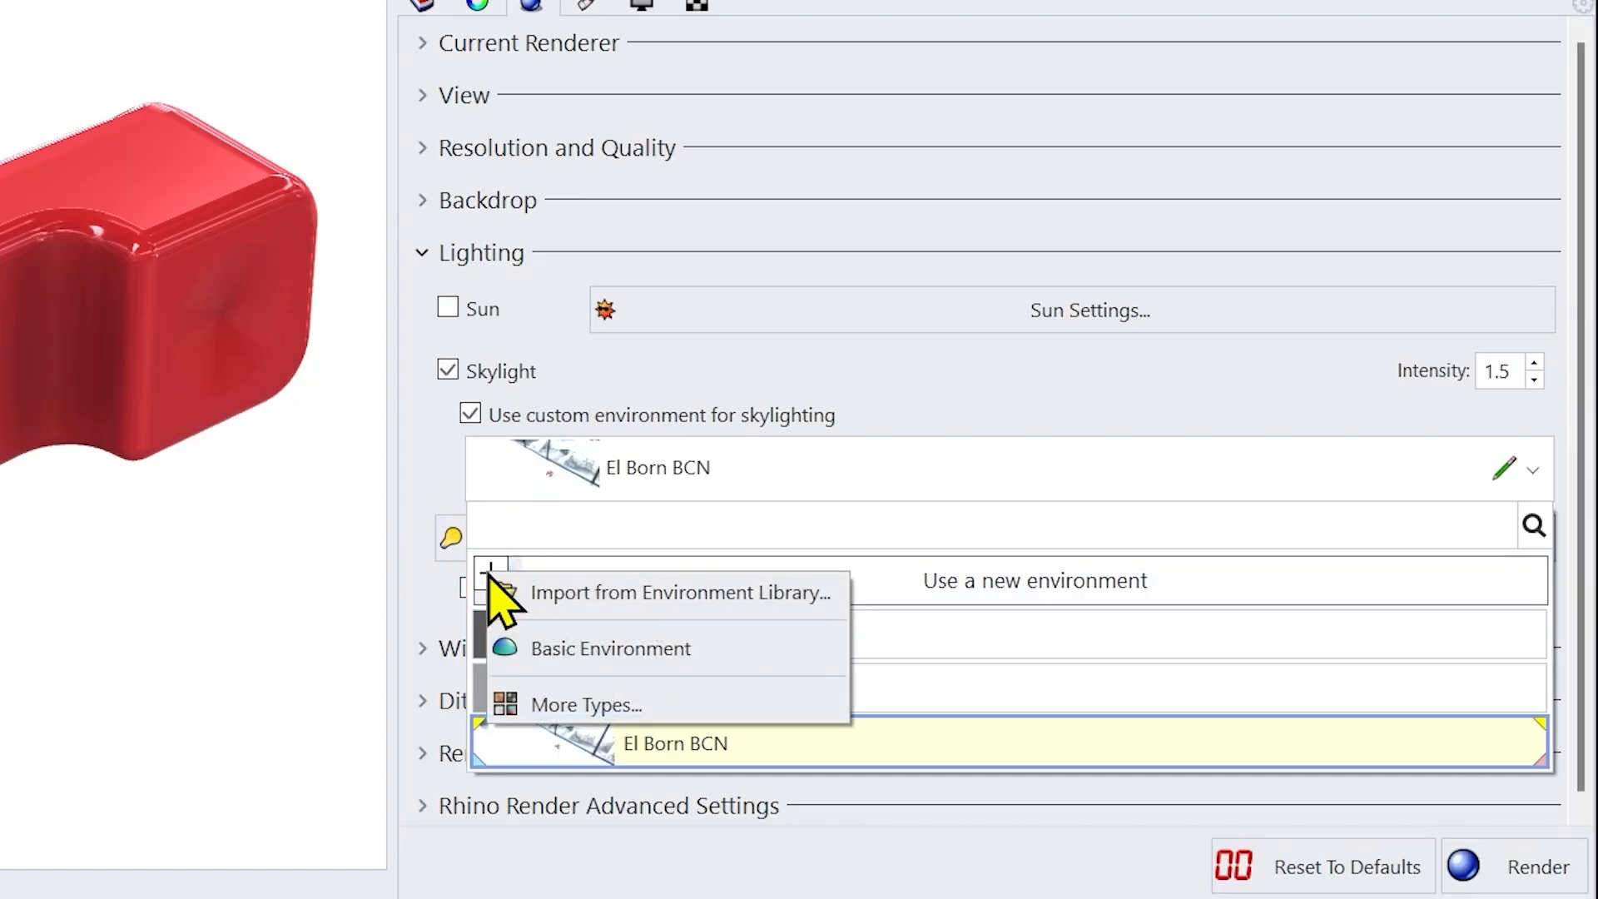
left_click(718, 595)
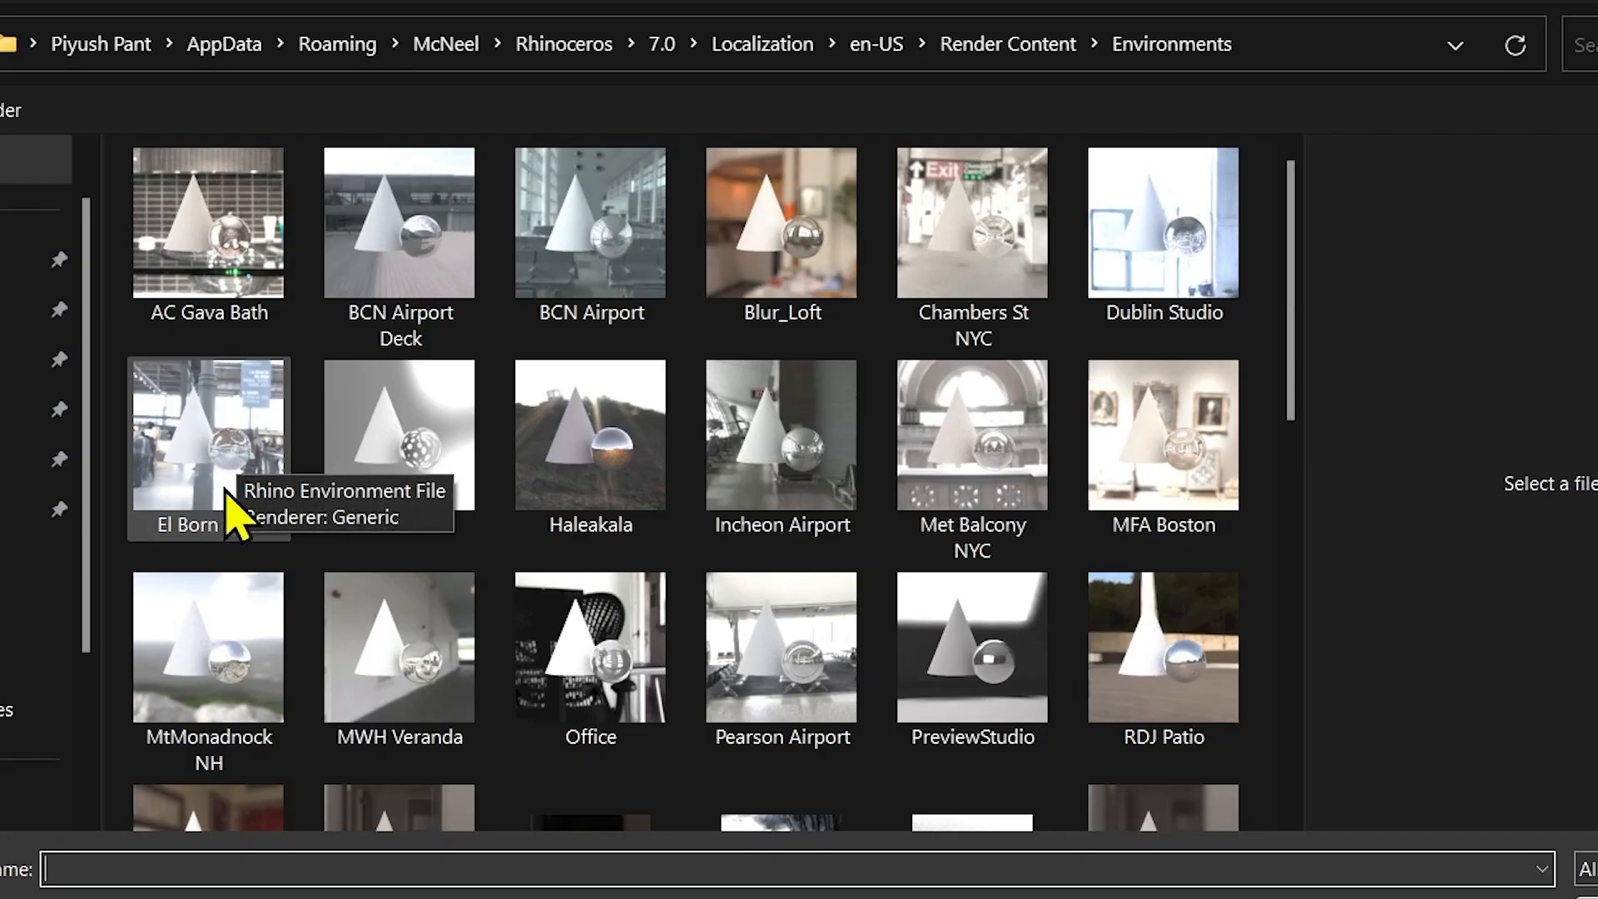
double_click(206, 454)
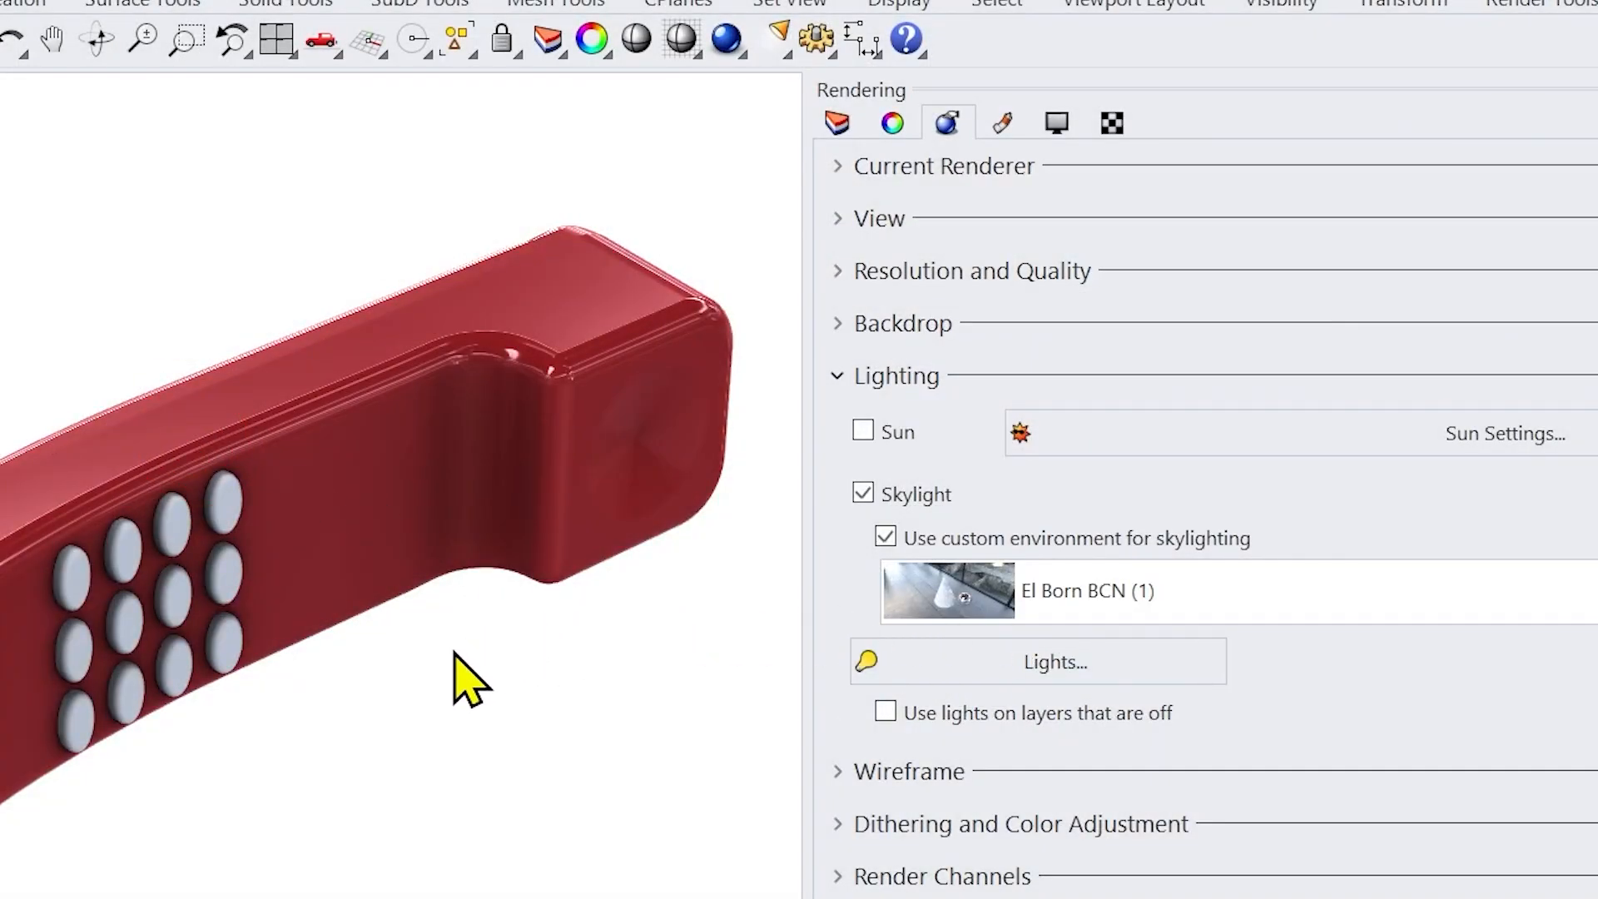
Step: Inspect the handset under the skylight environment and set the Skylight intensity to 1.5
right_click_drag(457, 785, 428, 759)
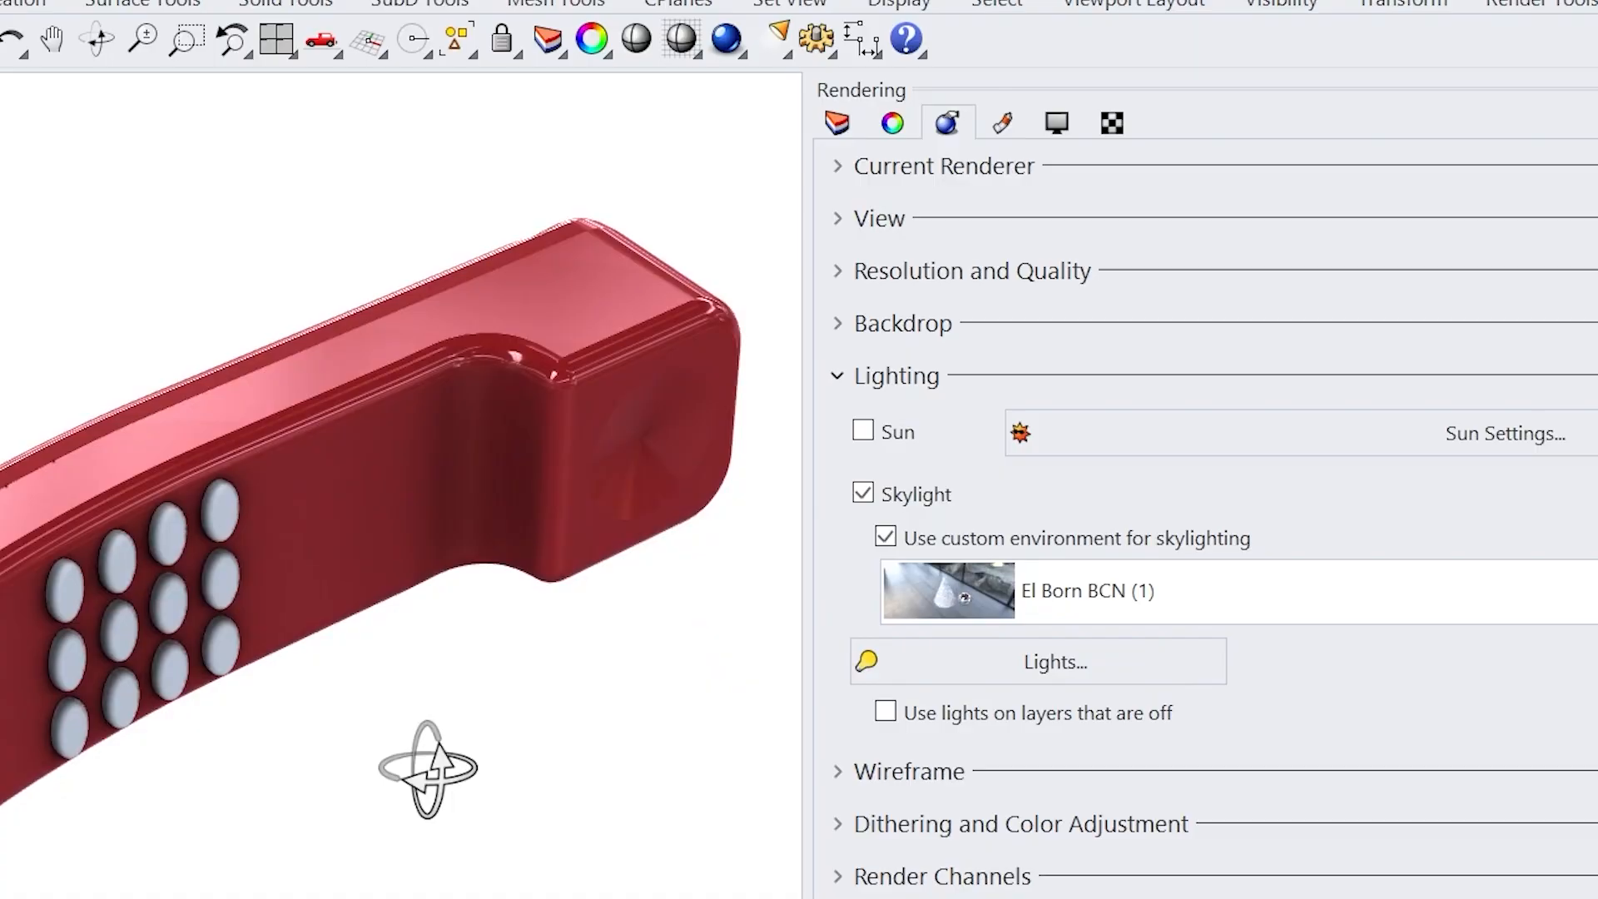
scroll(557, 312, "up", 5)
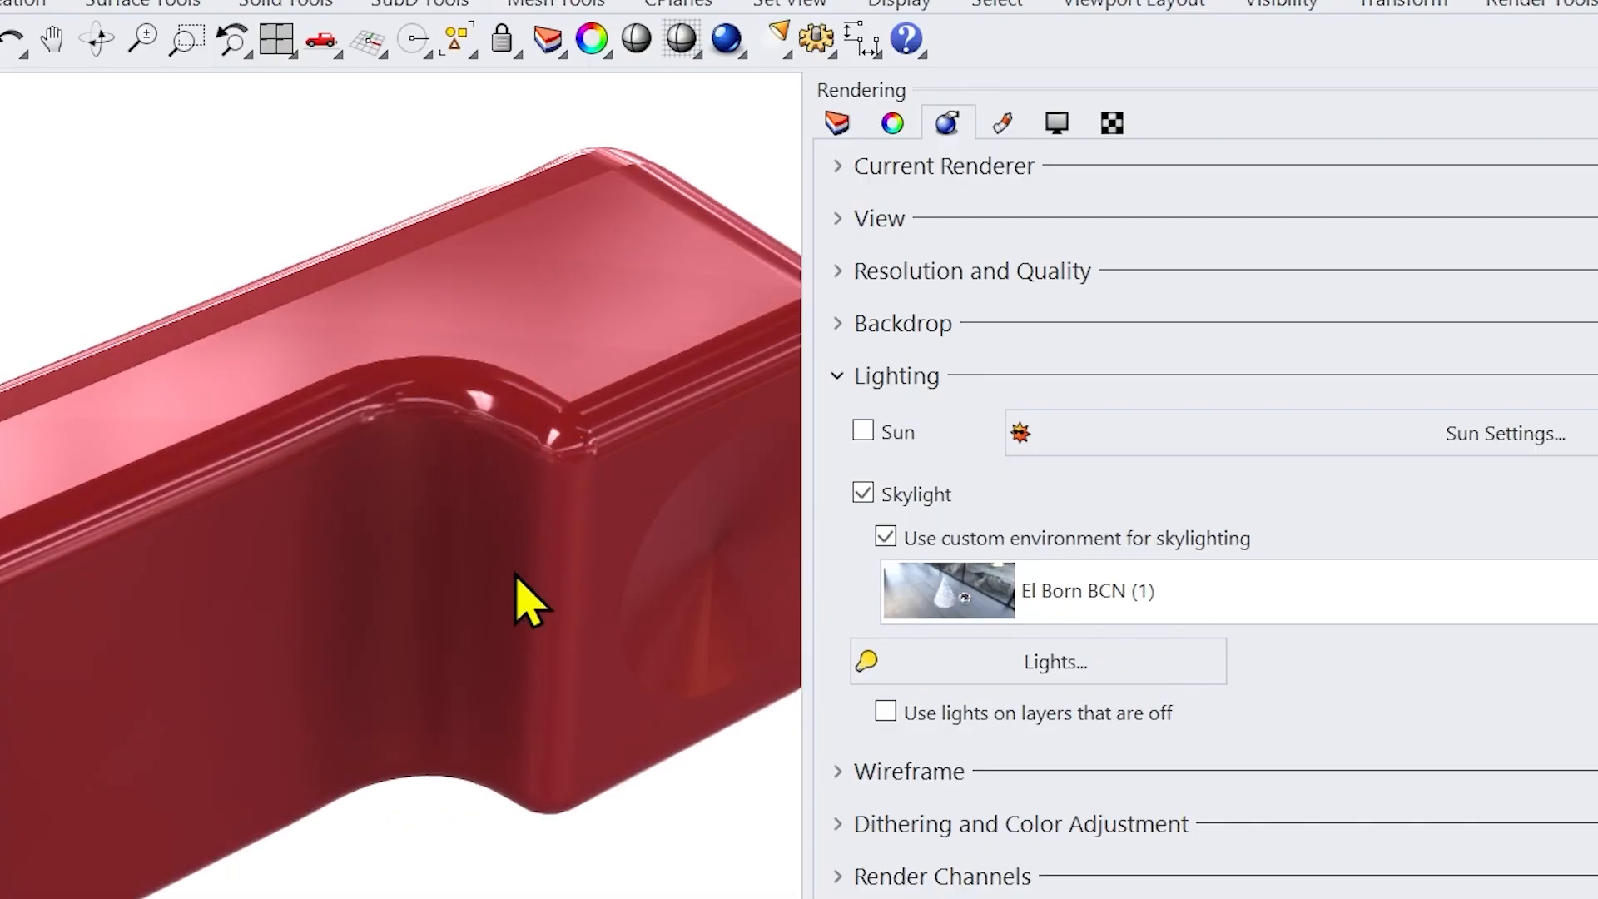
scroll(511, 402, "down", 3)
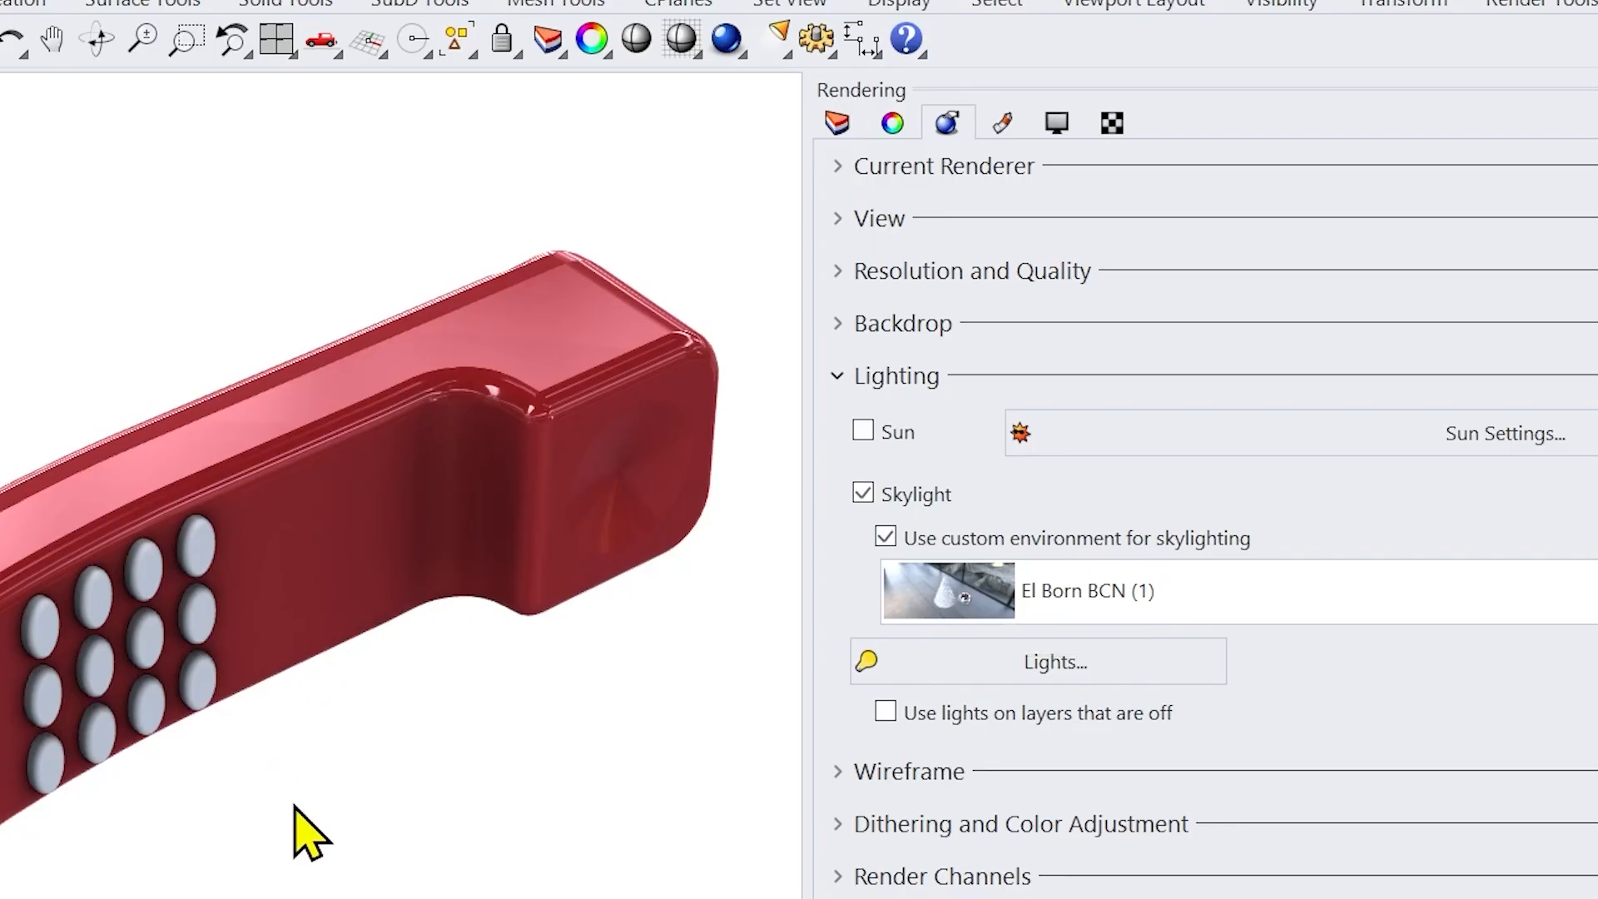
scroll(483, 625, "down", 2)
scroll(436, 687, "up", 2)
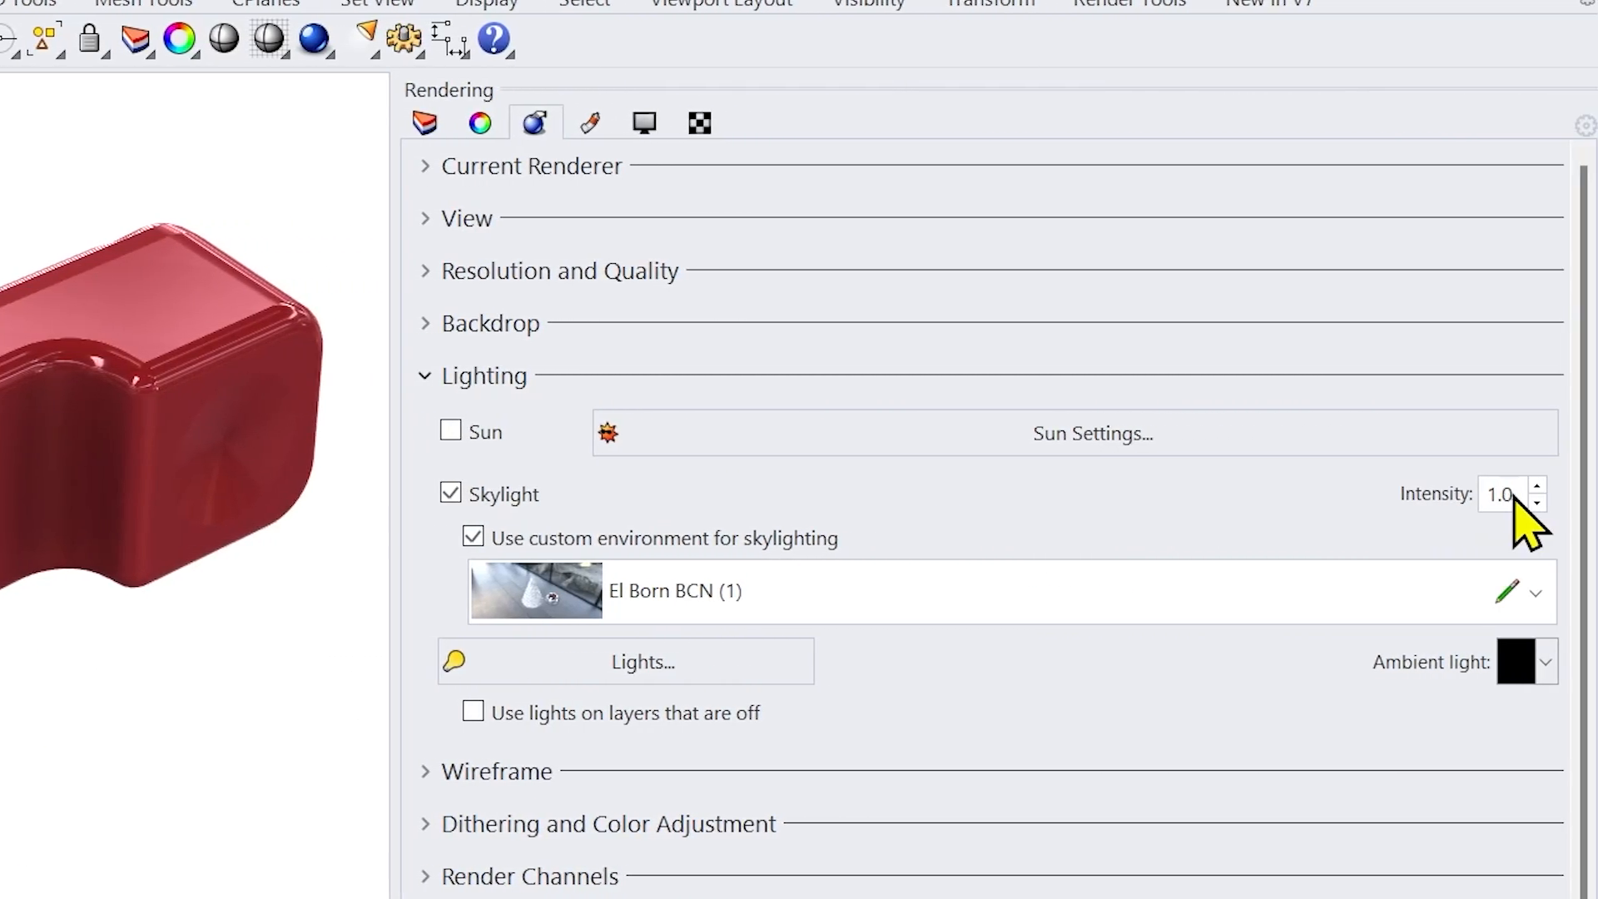
left_click_drag(1513, 497, 1474, 493)
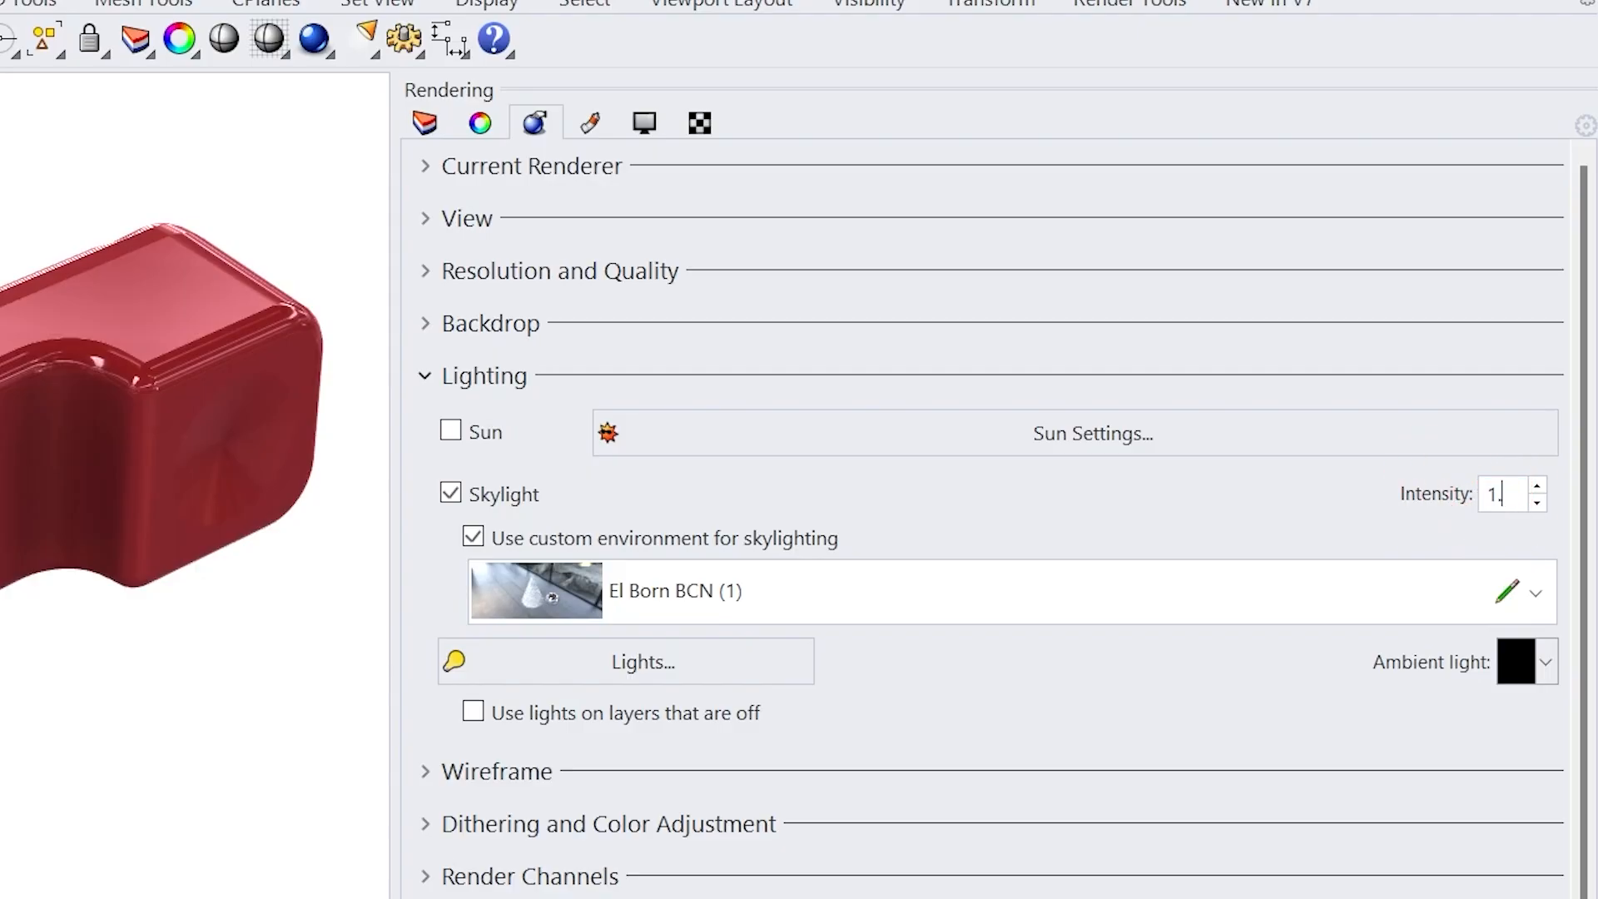
key("Return")
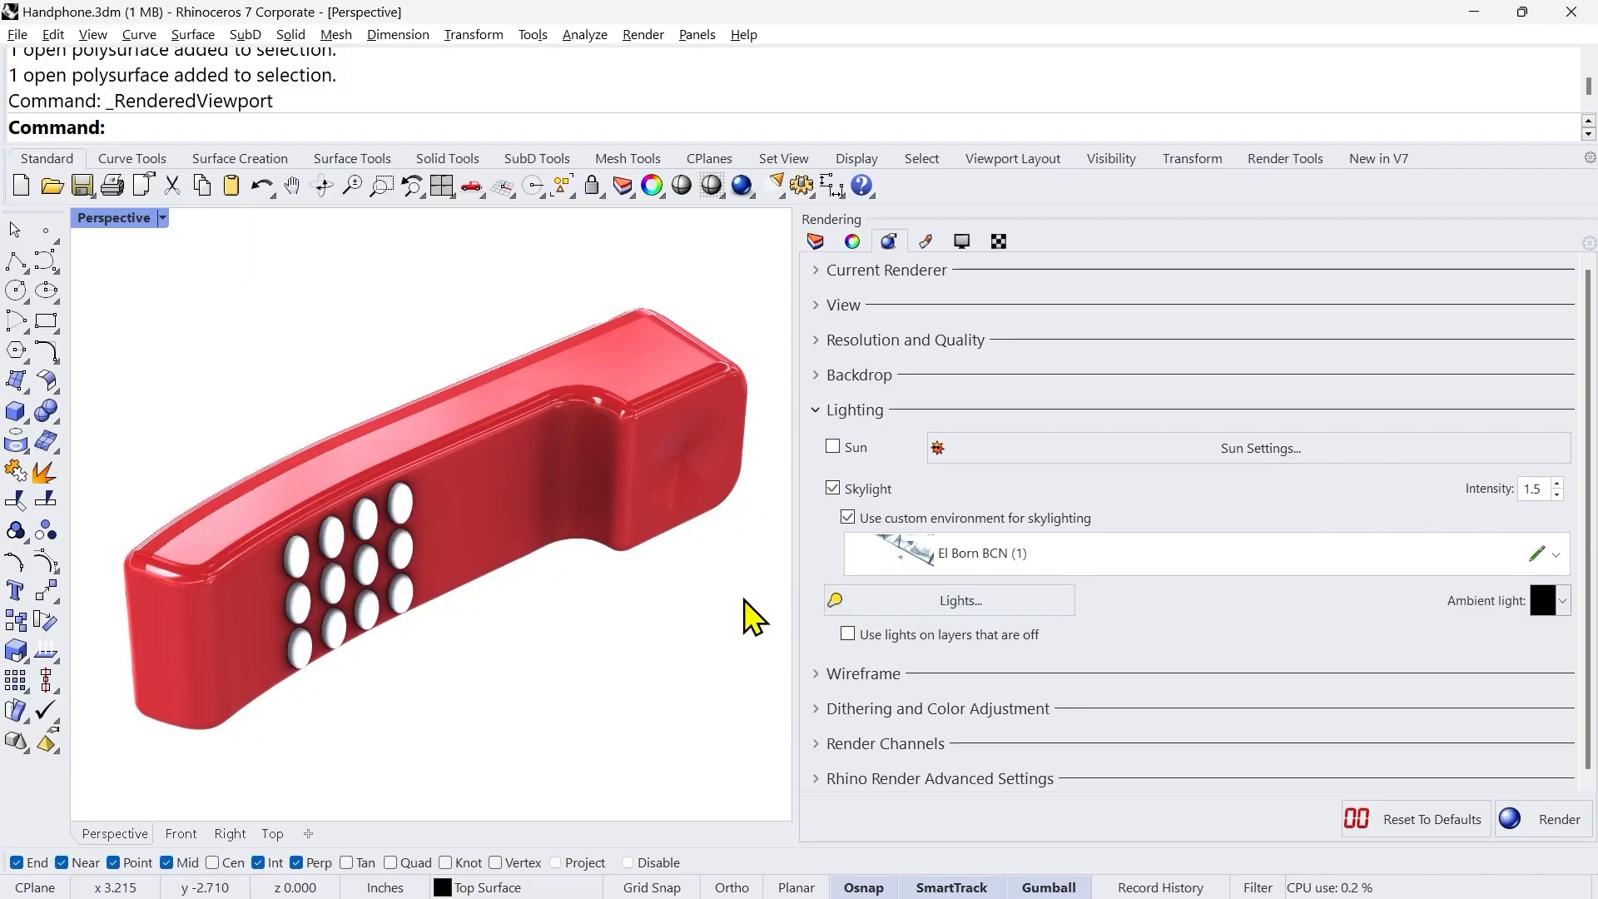
Step: Review the Backdrop settings and the available 360° environments, keeping El Born BCN as the backdrop environment
right_click_drag(520, 698, 514, 684)
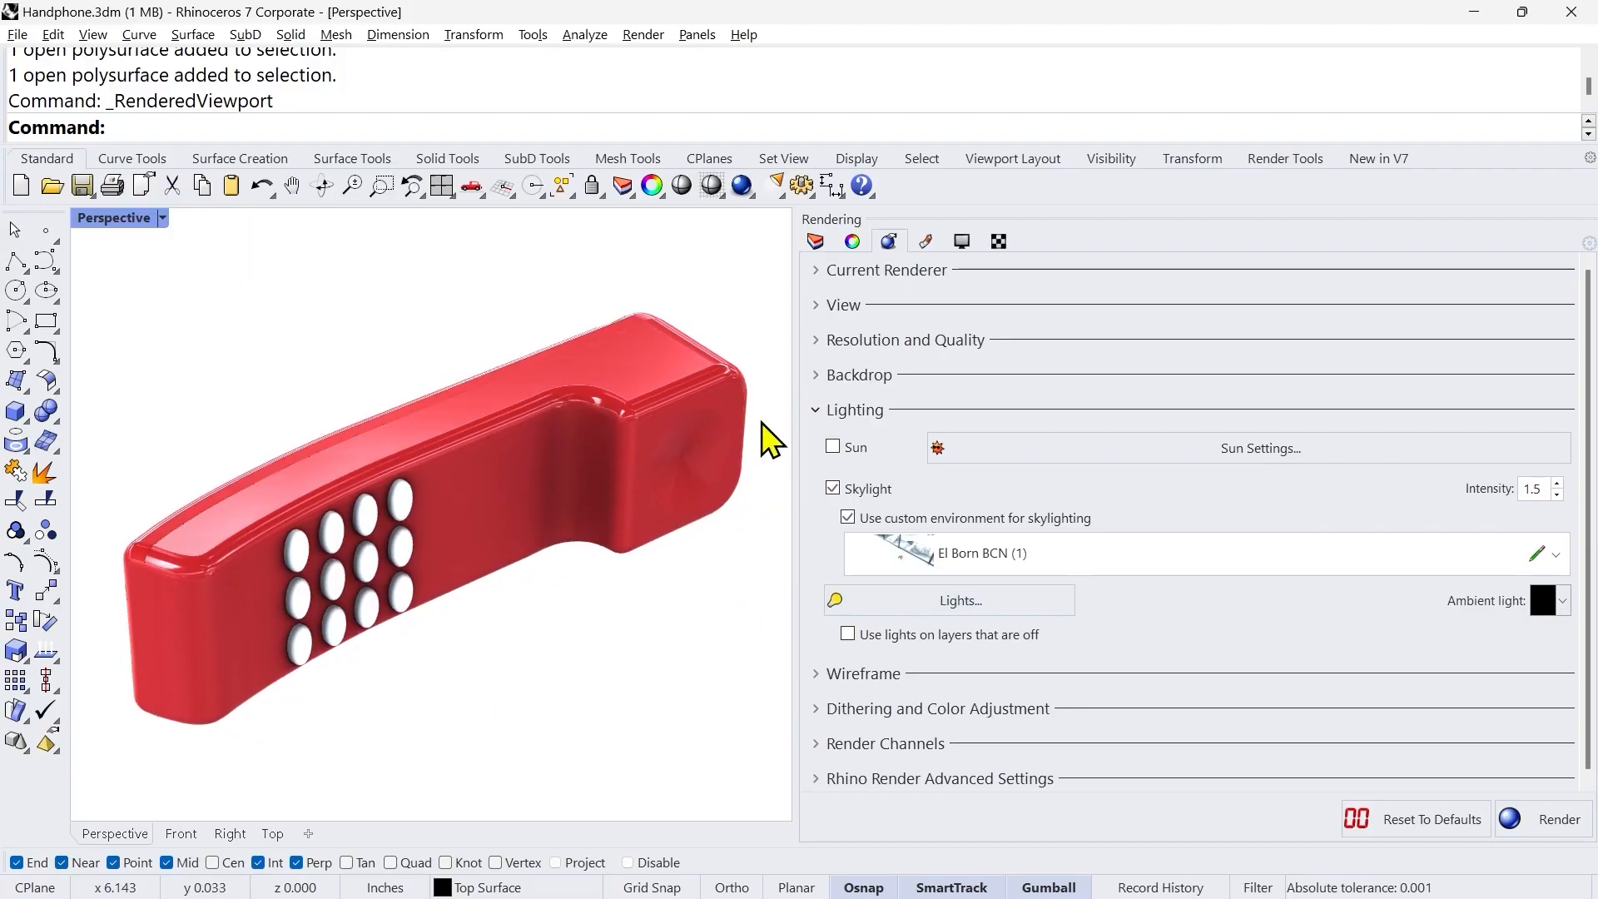
left_click(818, 376)
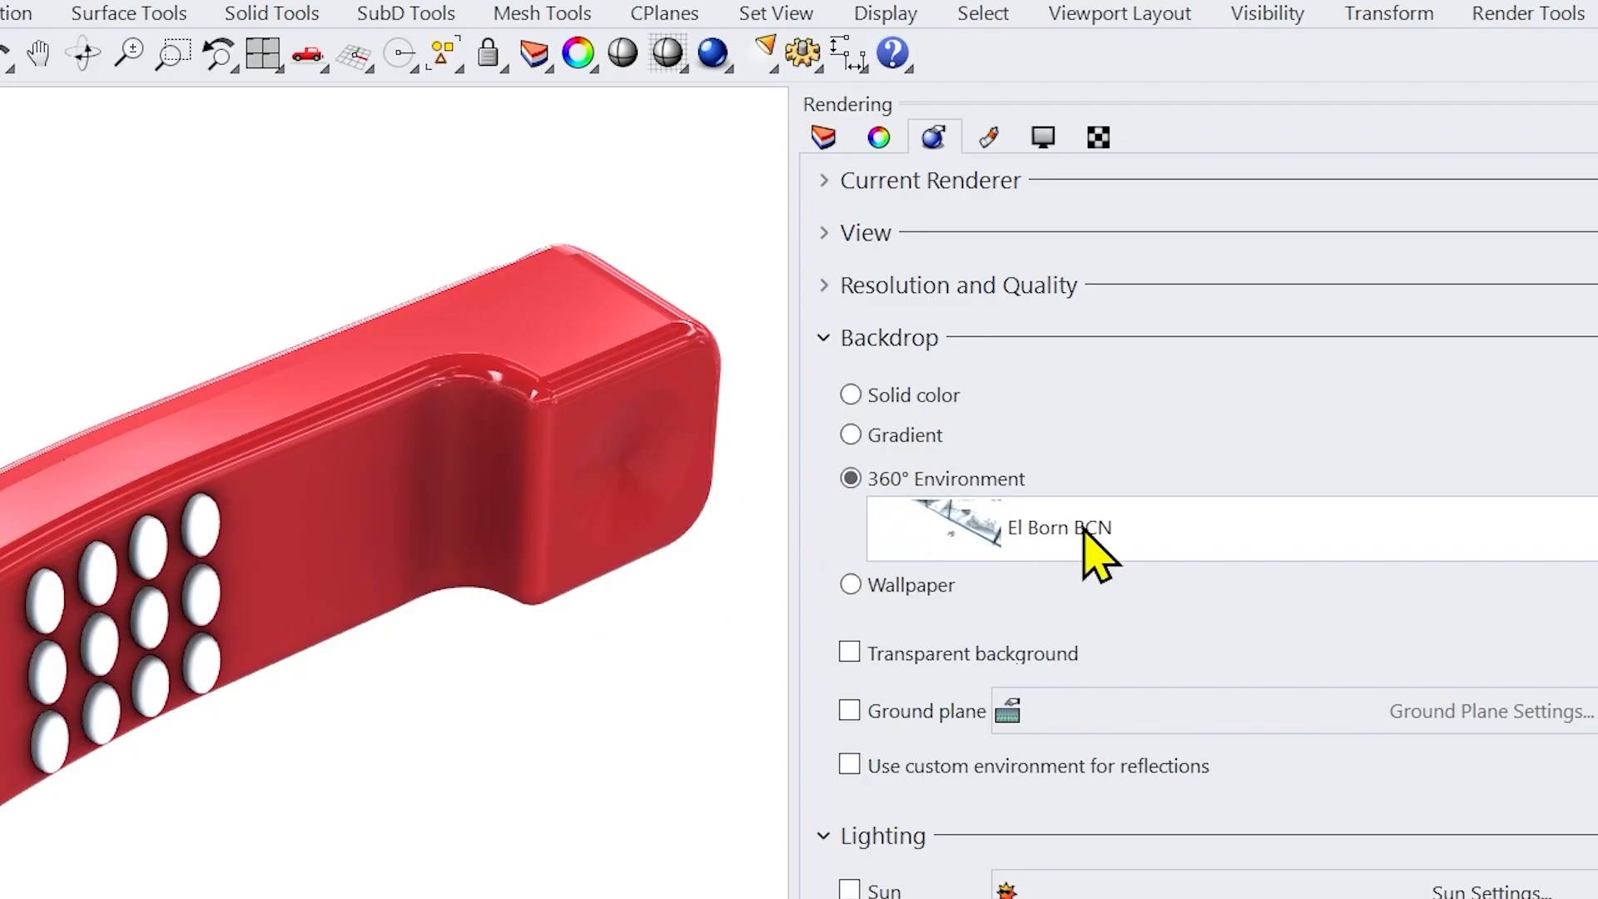
left_click(1211, 532)
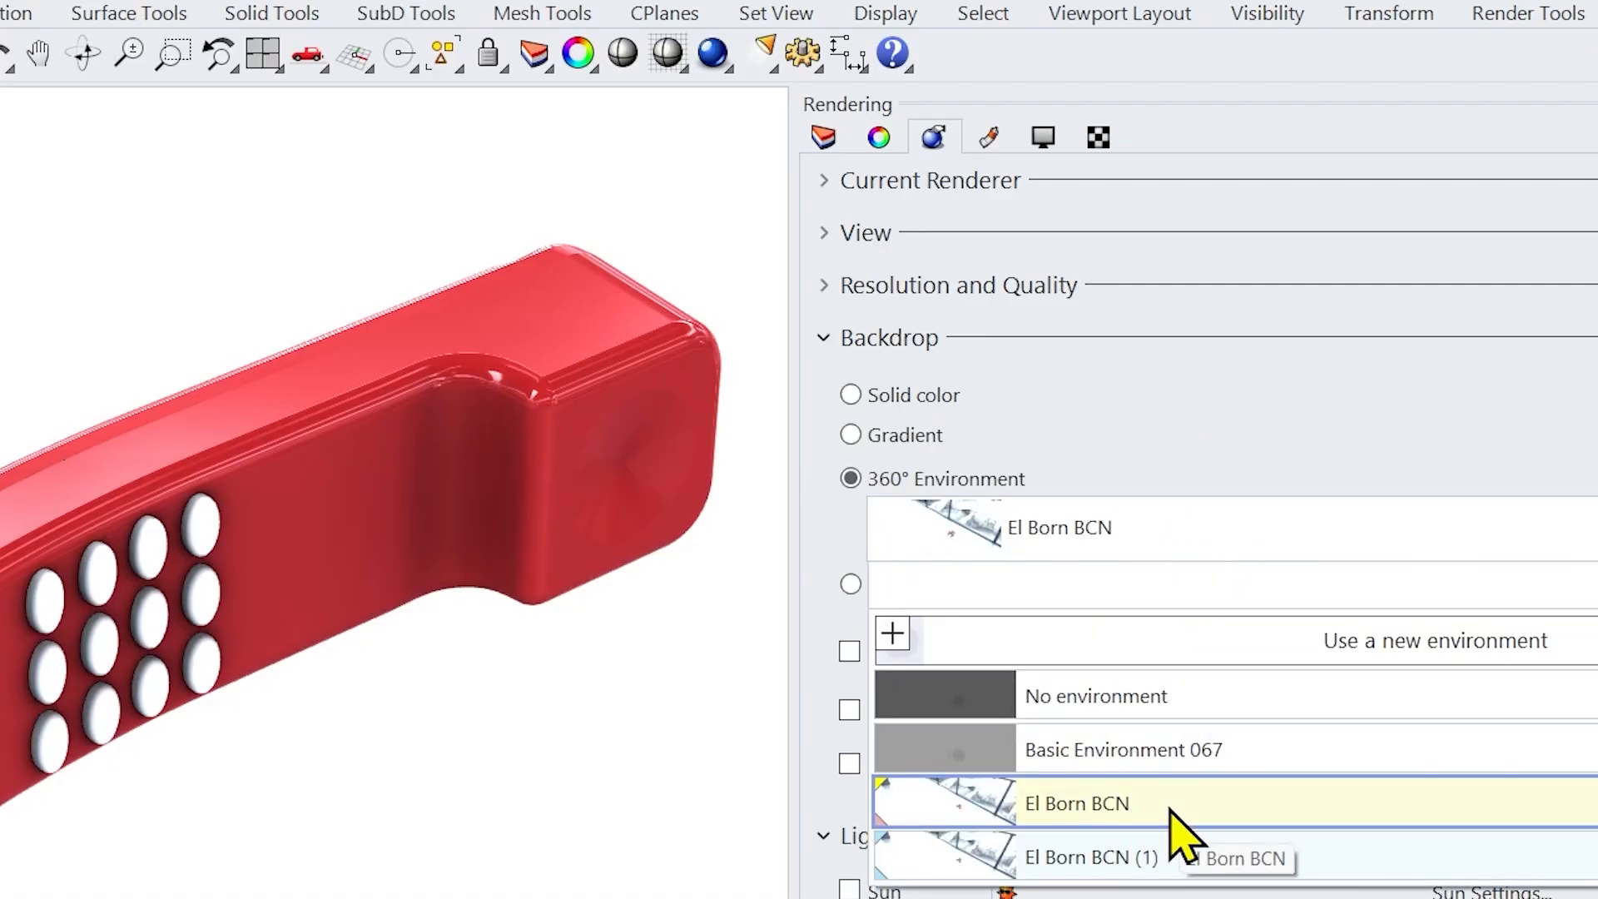
left_click(1163, 471)
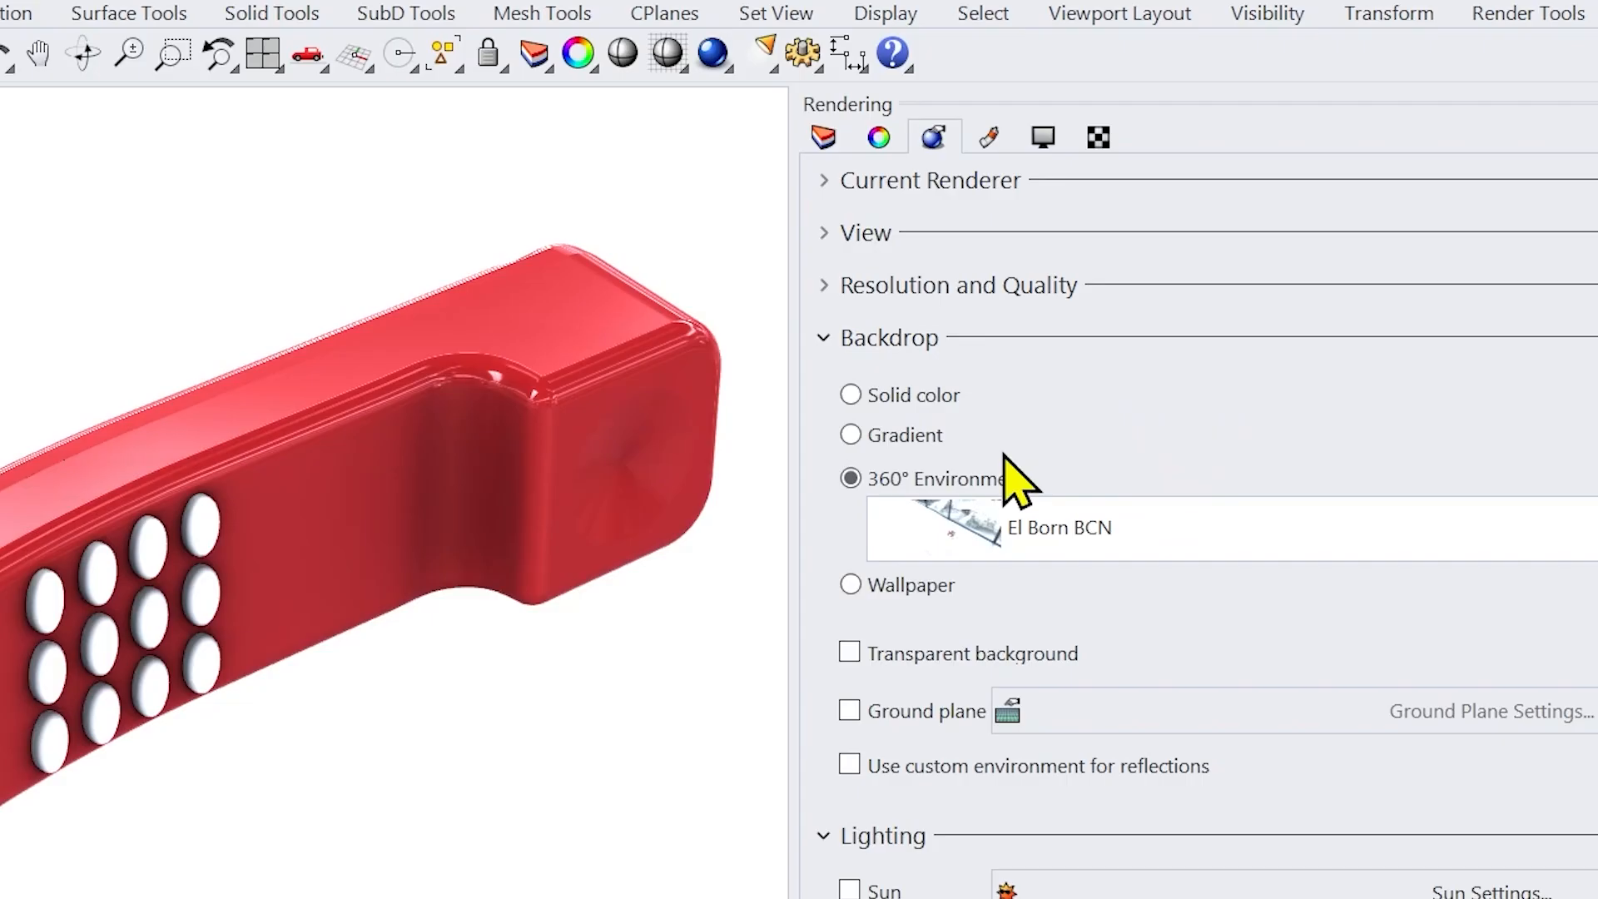
left_click(825, 339)
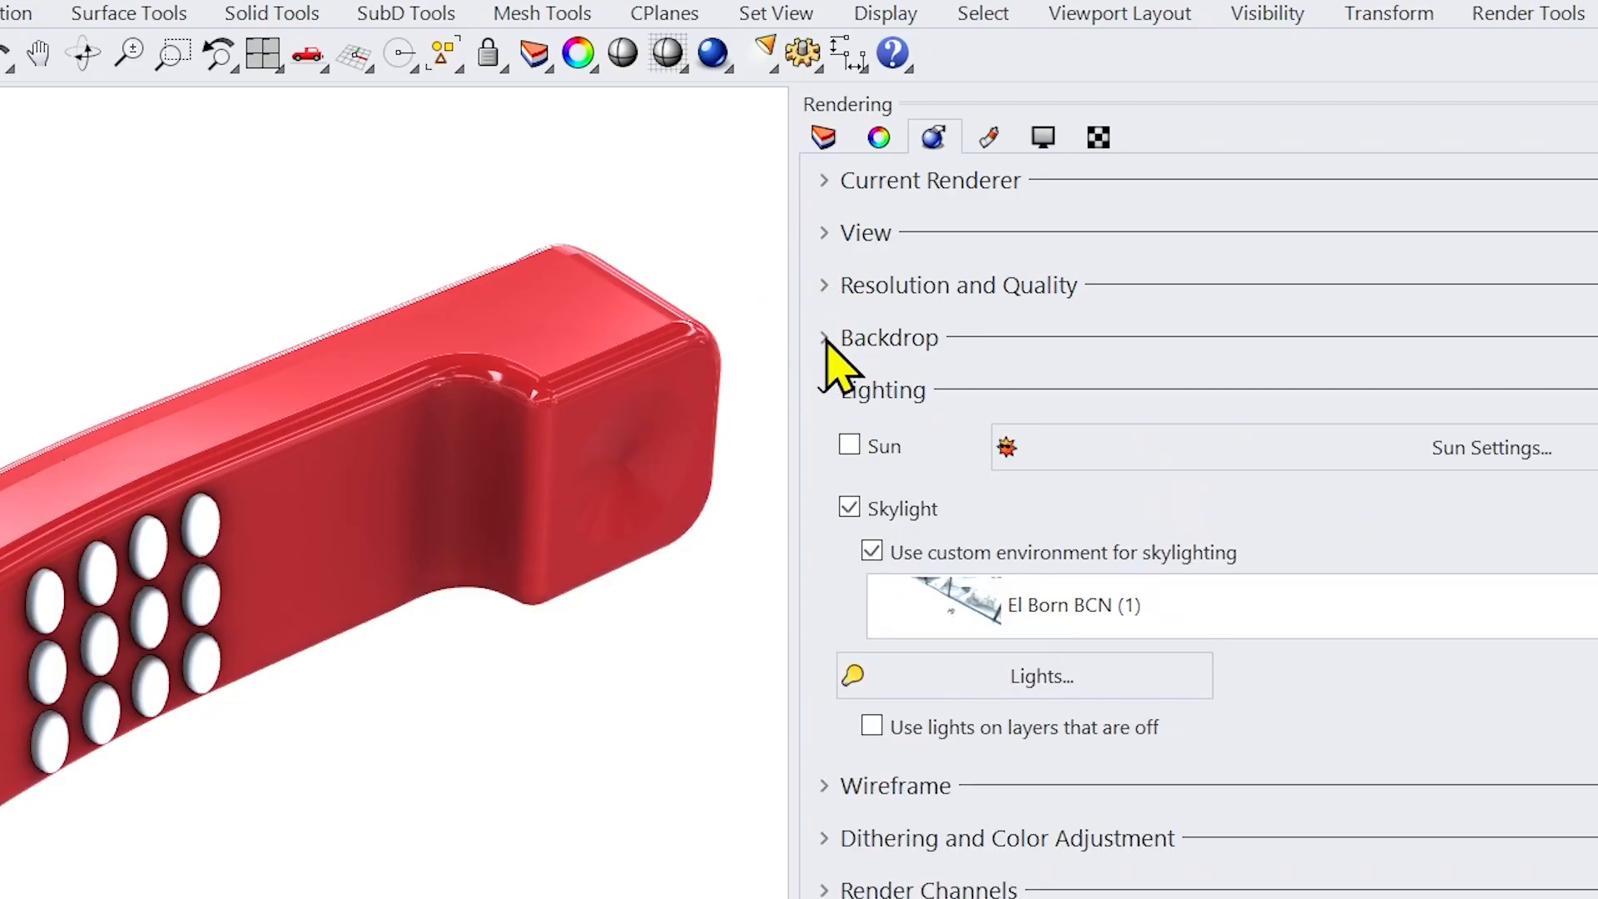
left_click(825, 395)
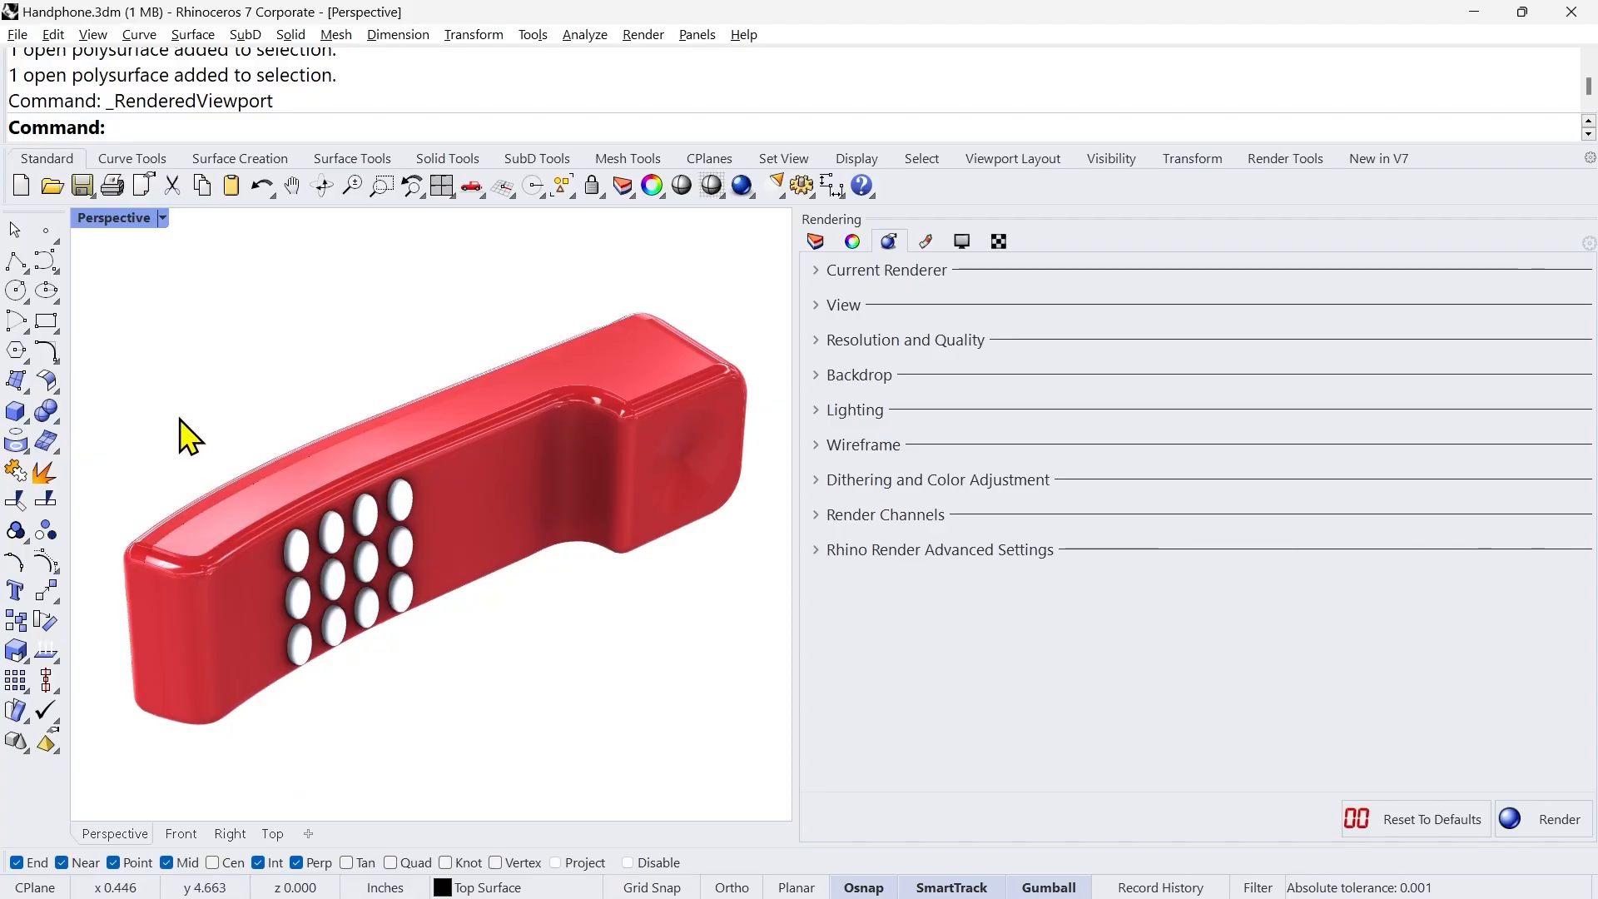
Step: Switch the Perspective viewport to Shaded and draw a large rectangular plane surface around the handset in the Top view
middle_click(292, 367)
left_click(236, 339)
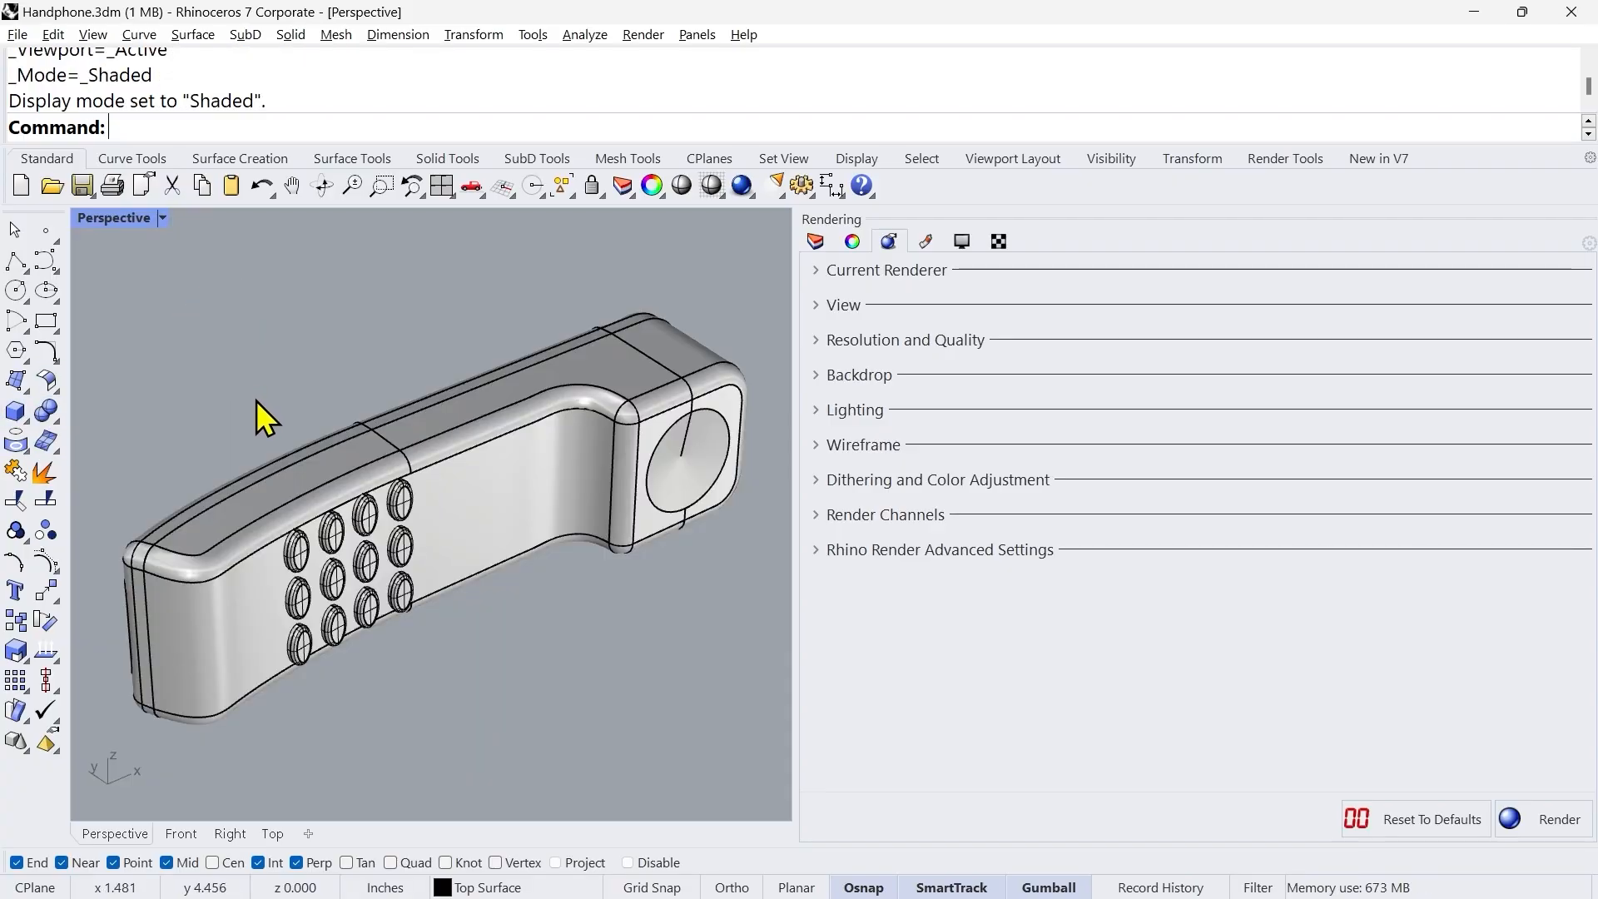
left_click(271, 834)
left_click(28, 397)
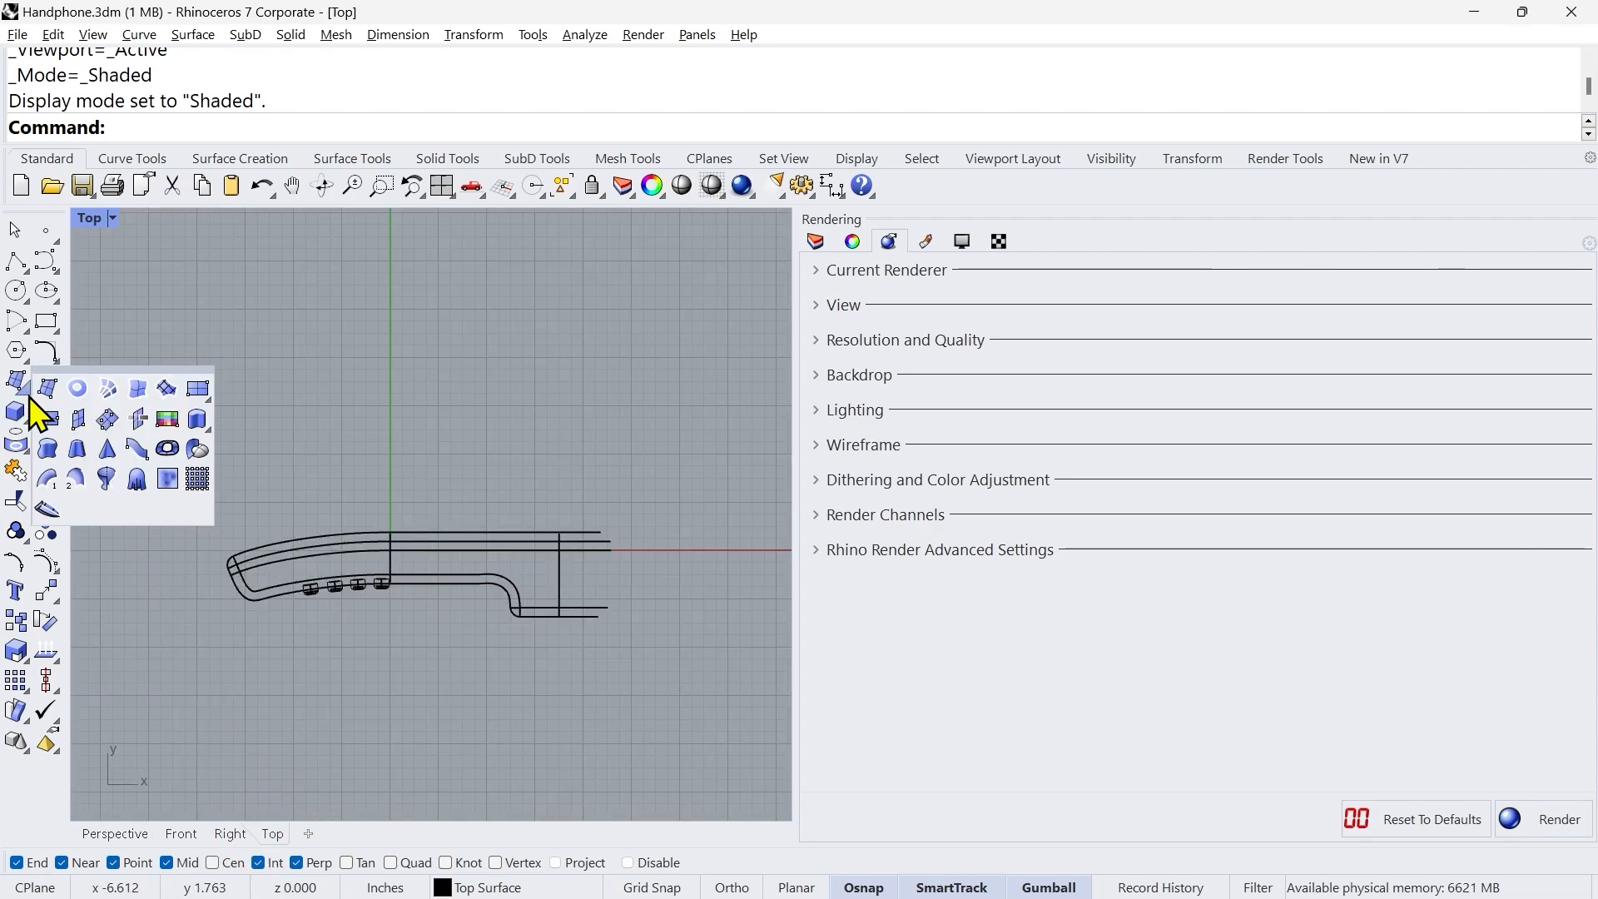
left_click(201, 396)
scroll(516, 423, "down", 12)
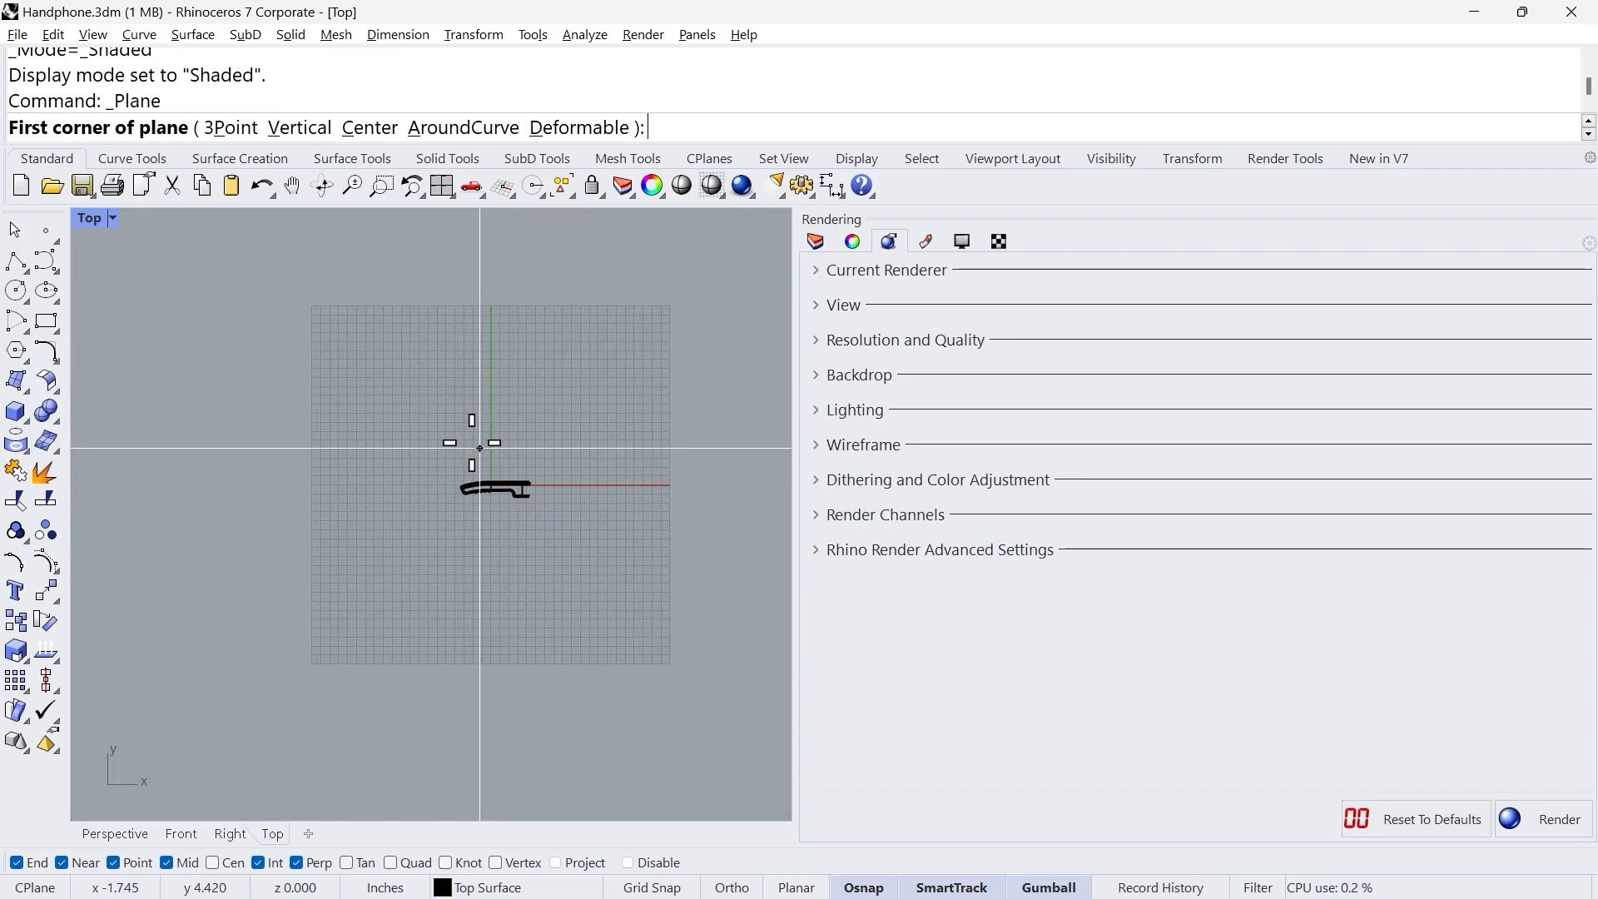
left_click(365, 362)
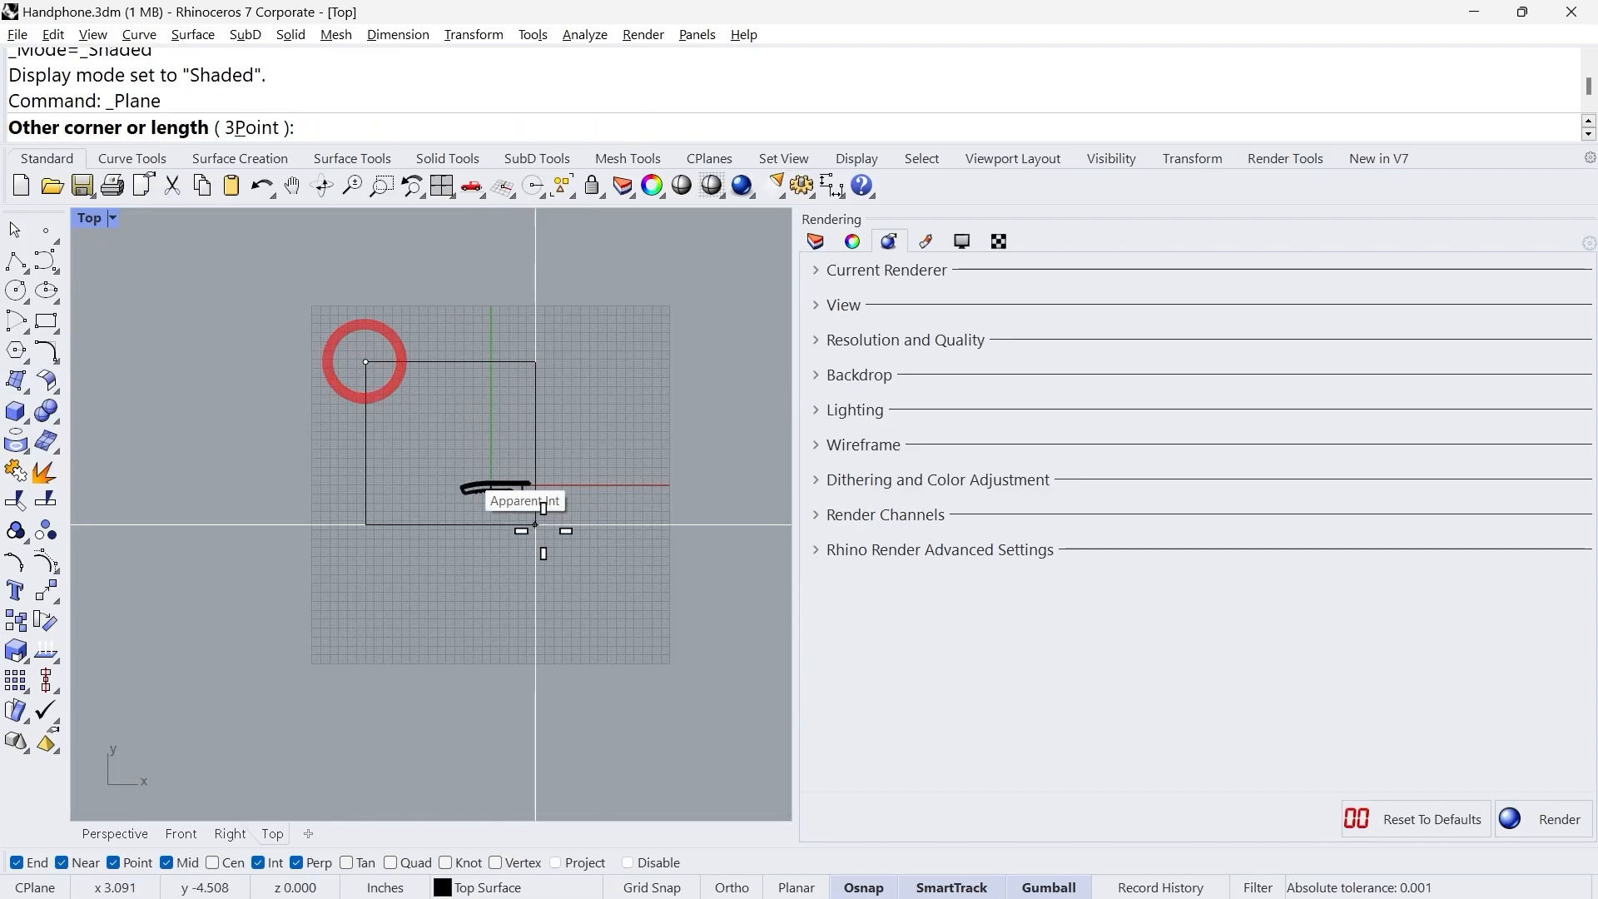
left_click(632, 639)
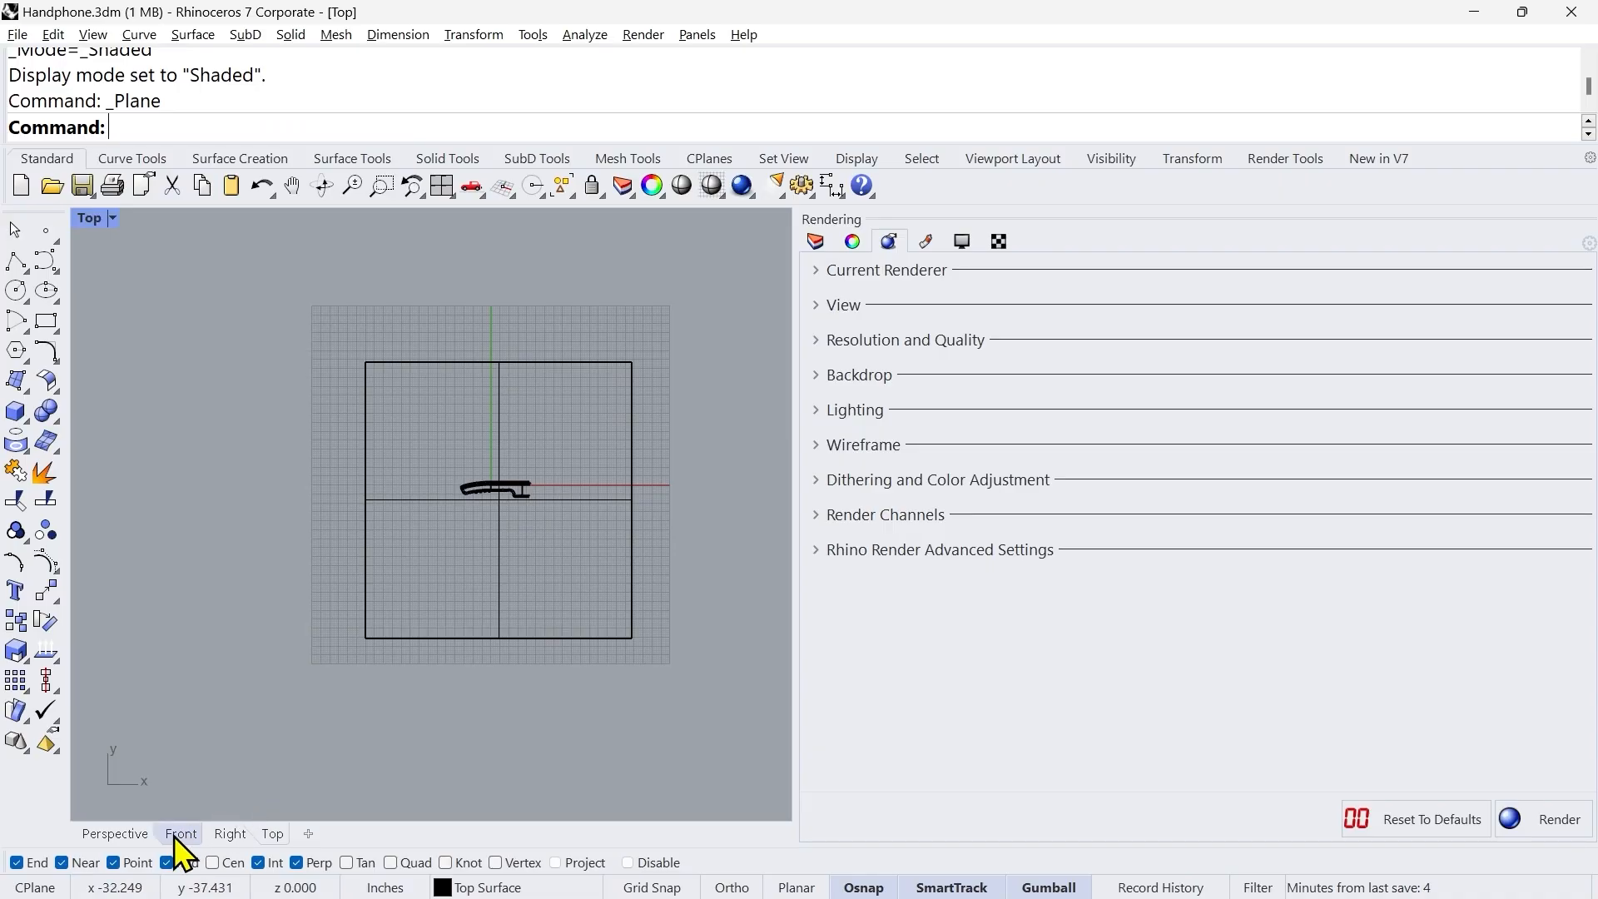
Step: Select the new ground plane in the Perspective view and switch that viewport to Rendered display mode
left_click(121, 833)
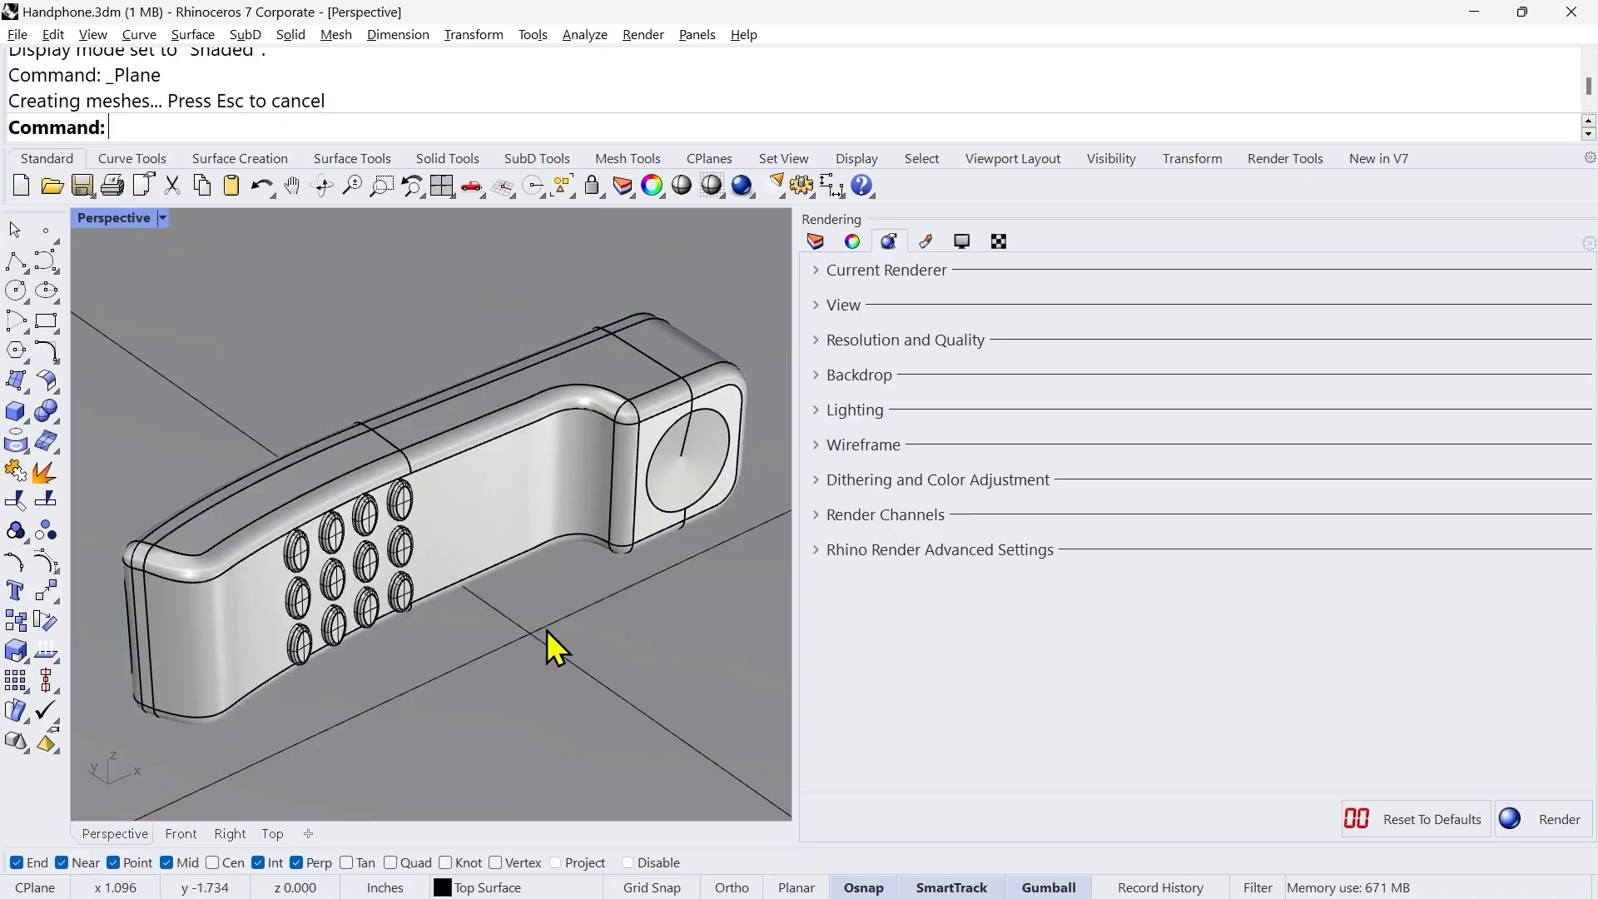
right_click_drag(528, 616, 530, 649, "shift")
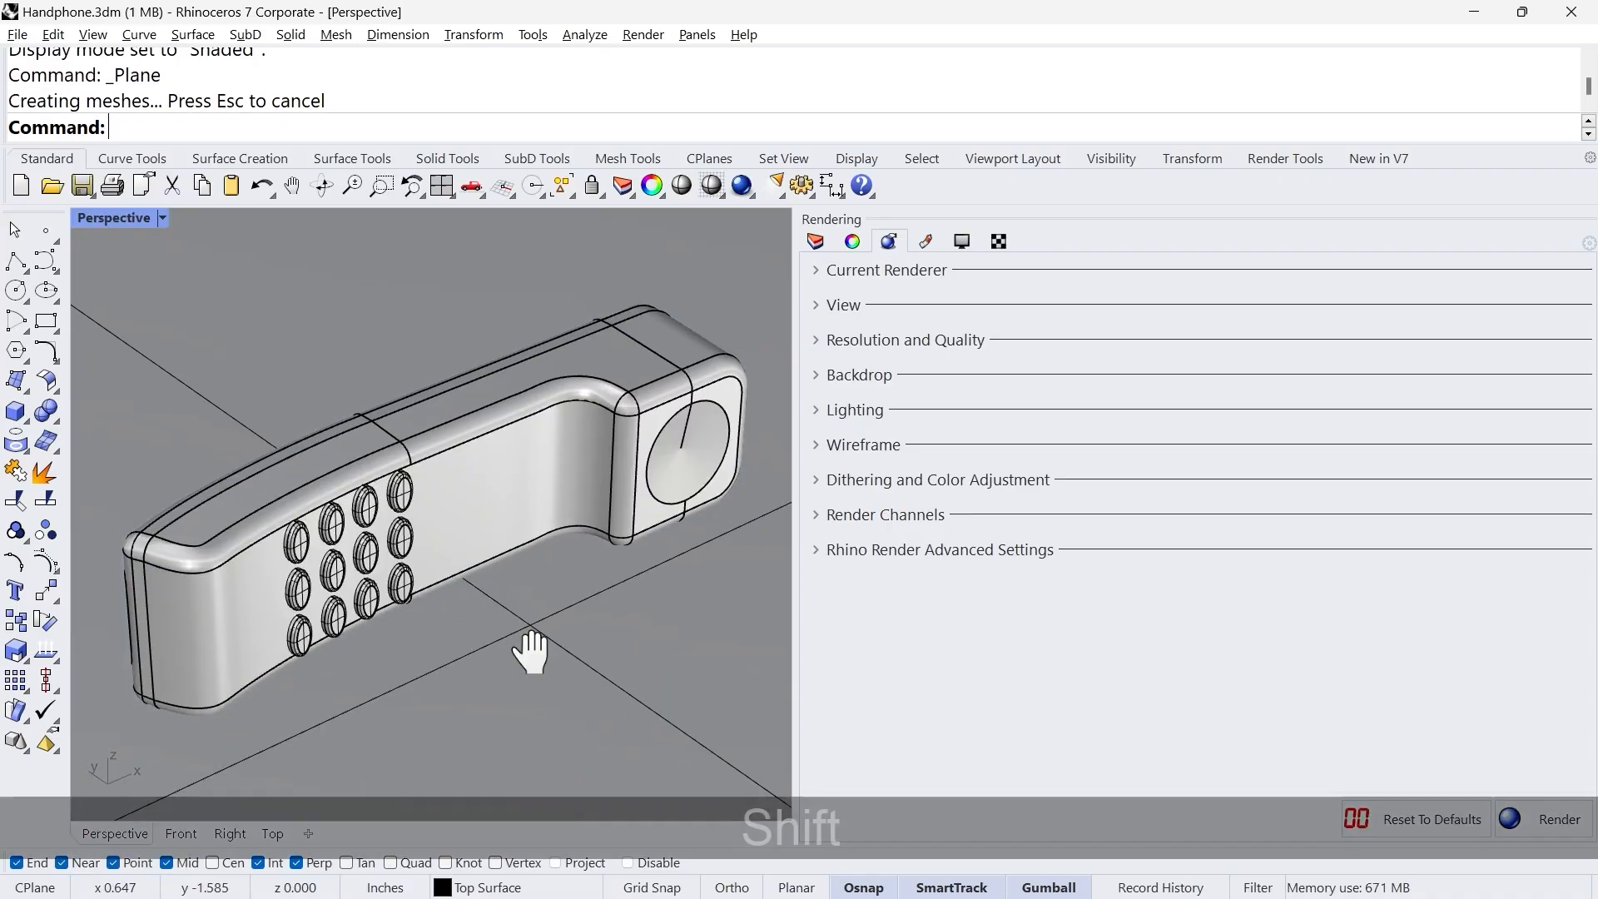
left_click(488, 641, "shift")
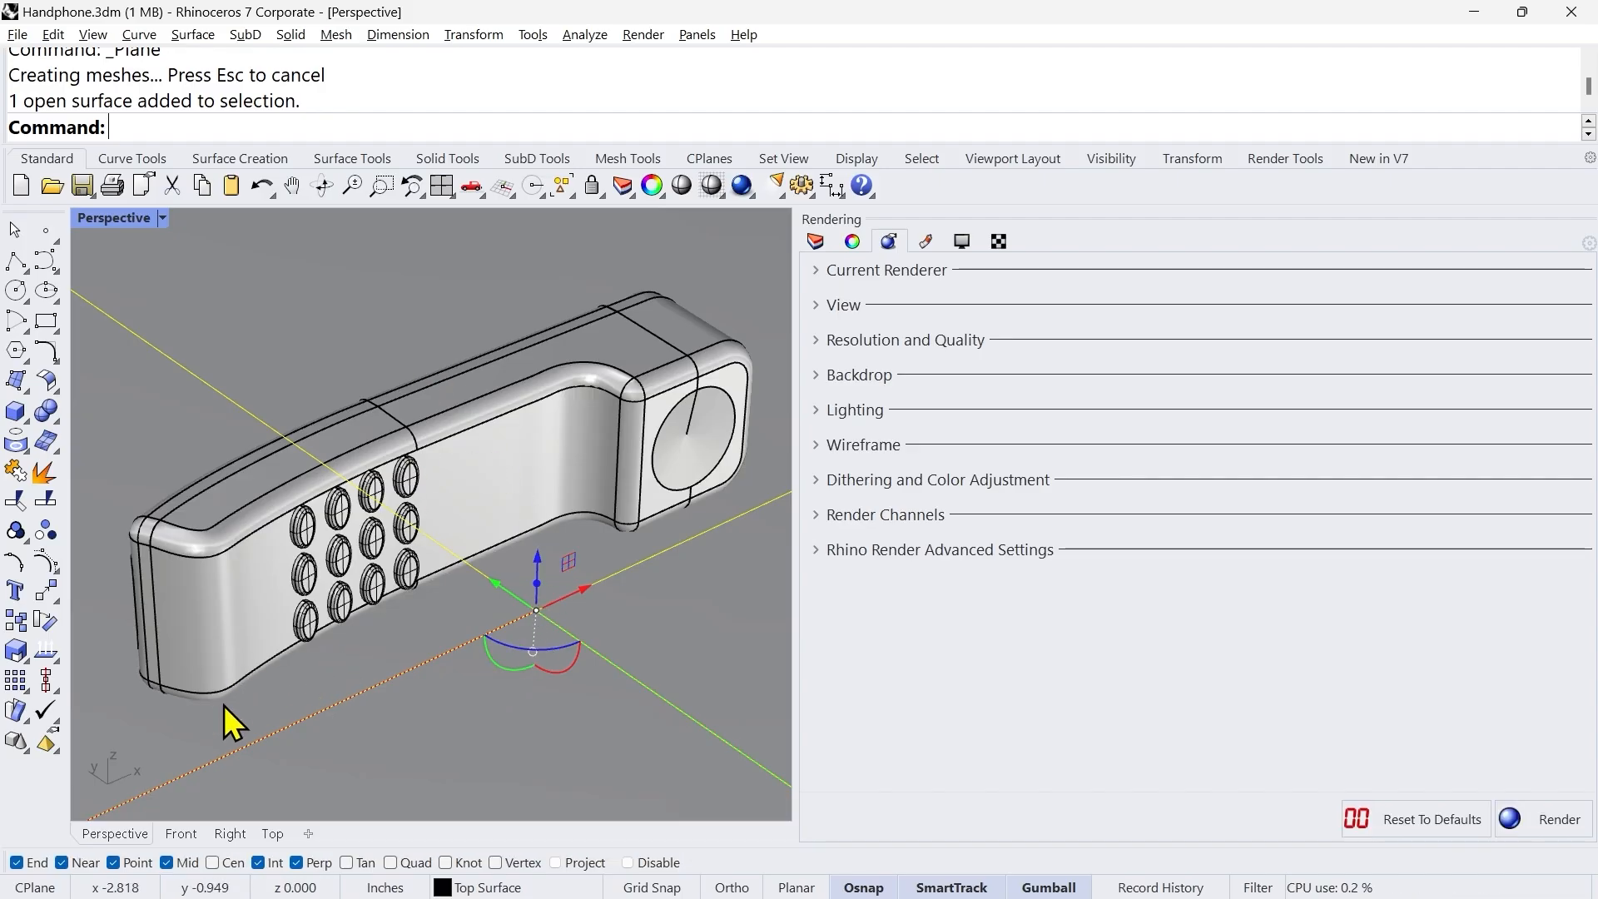
middle_click(379, 340)
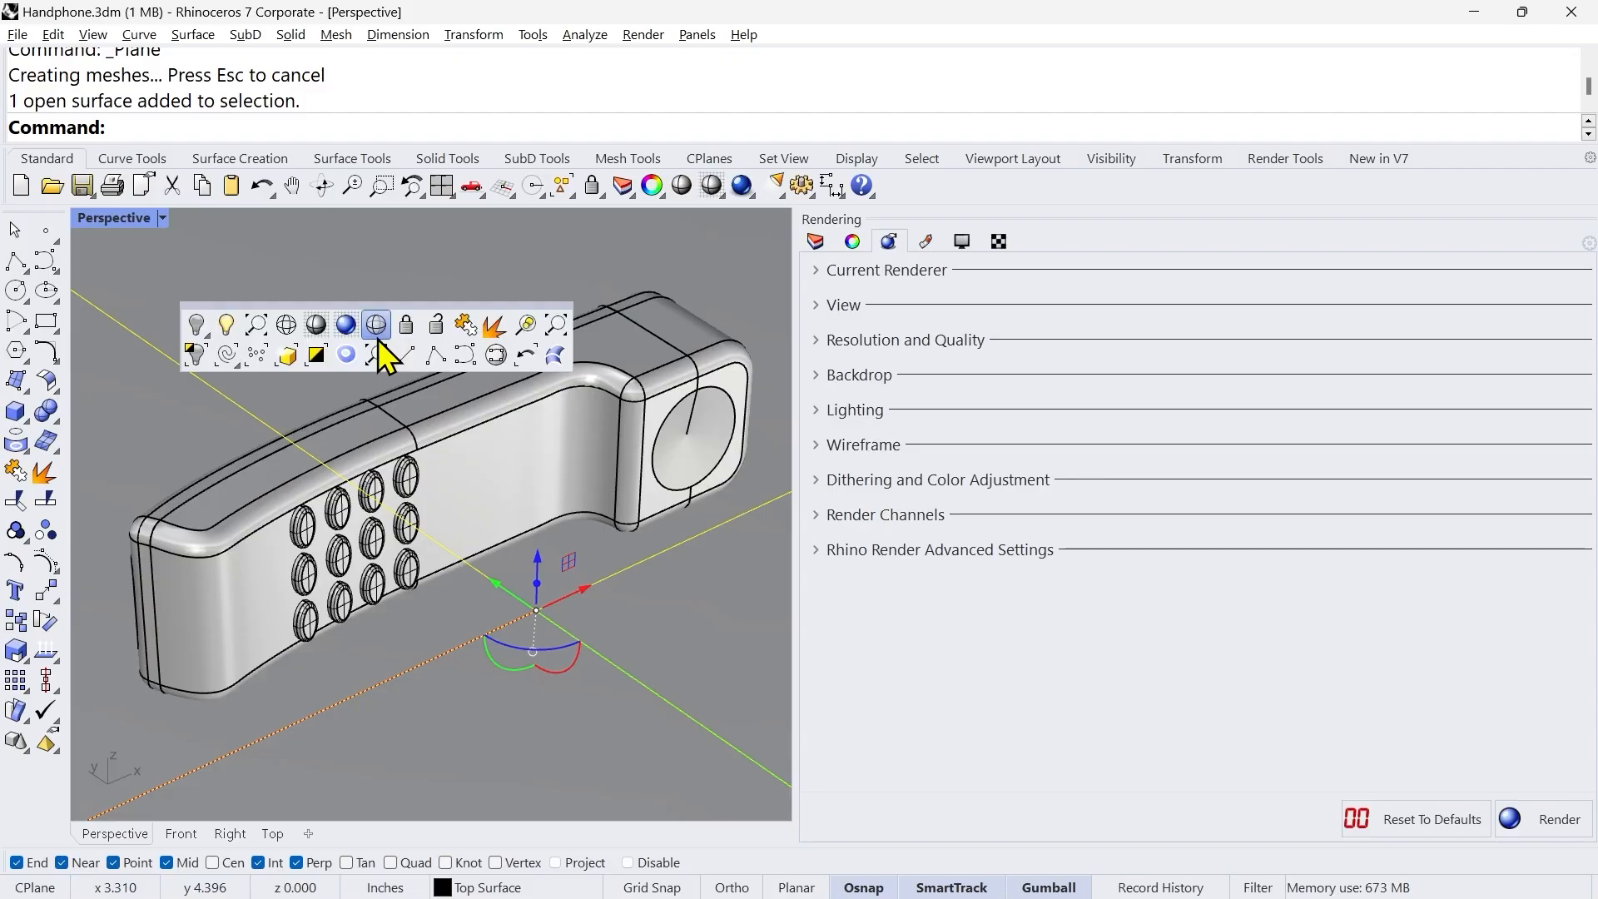
left_click(378, 338)
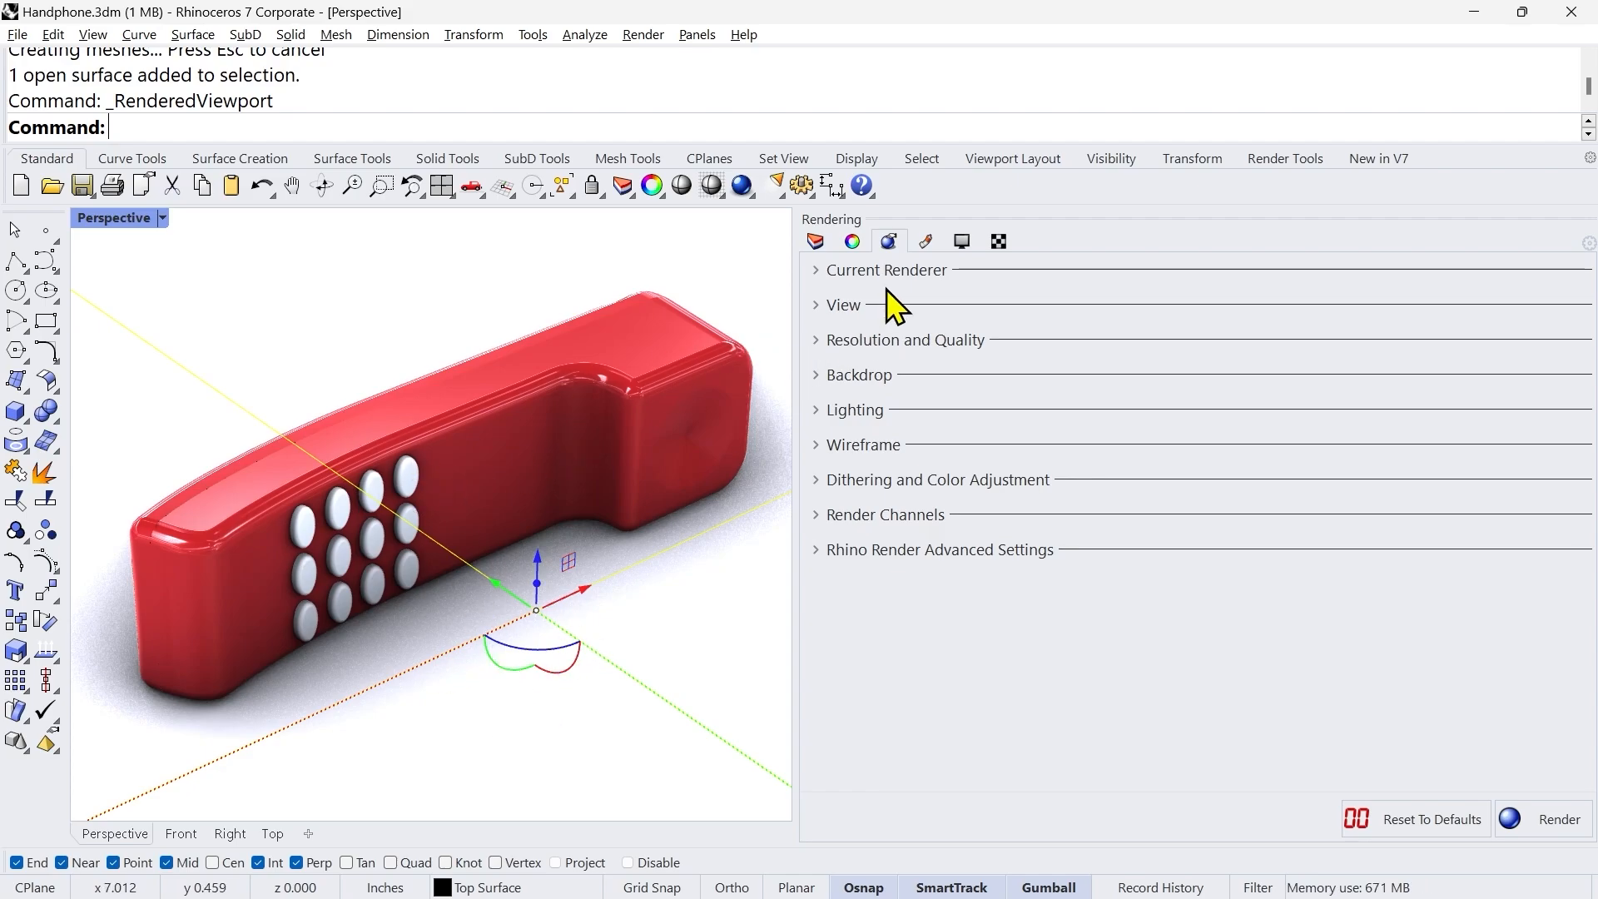
Step: Import Light Gray Opaque Plastic from the Plastic folder of the material library and assign it to the selected ground plane
left_click(926, 242)
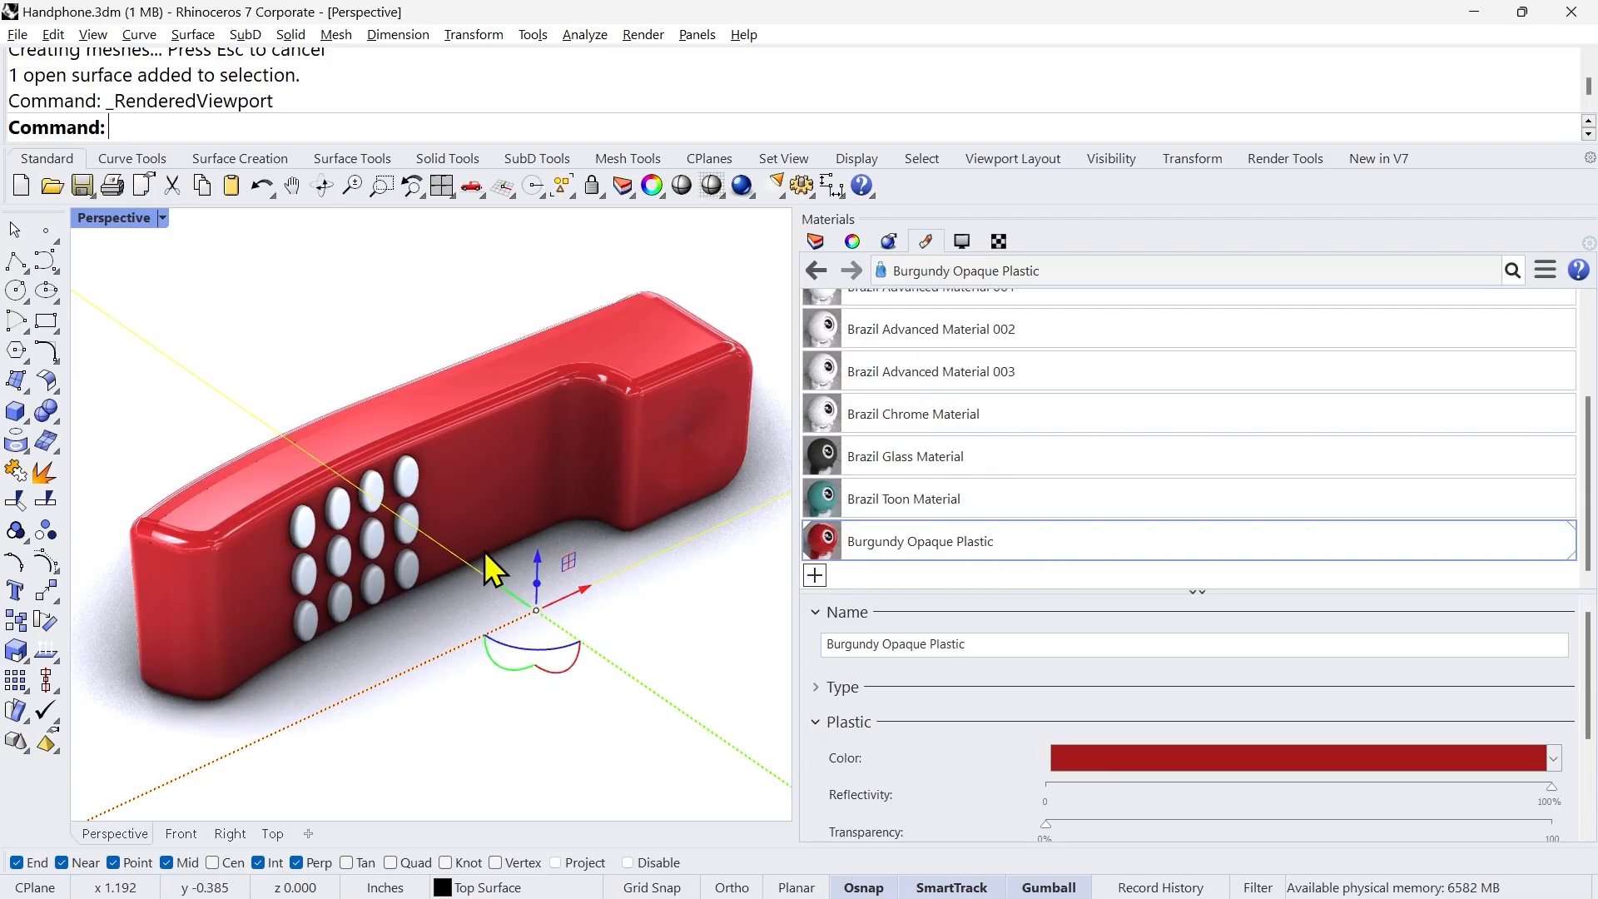
left_click(820, 580)
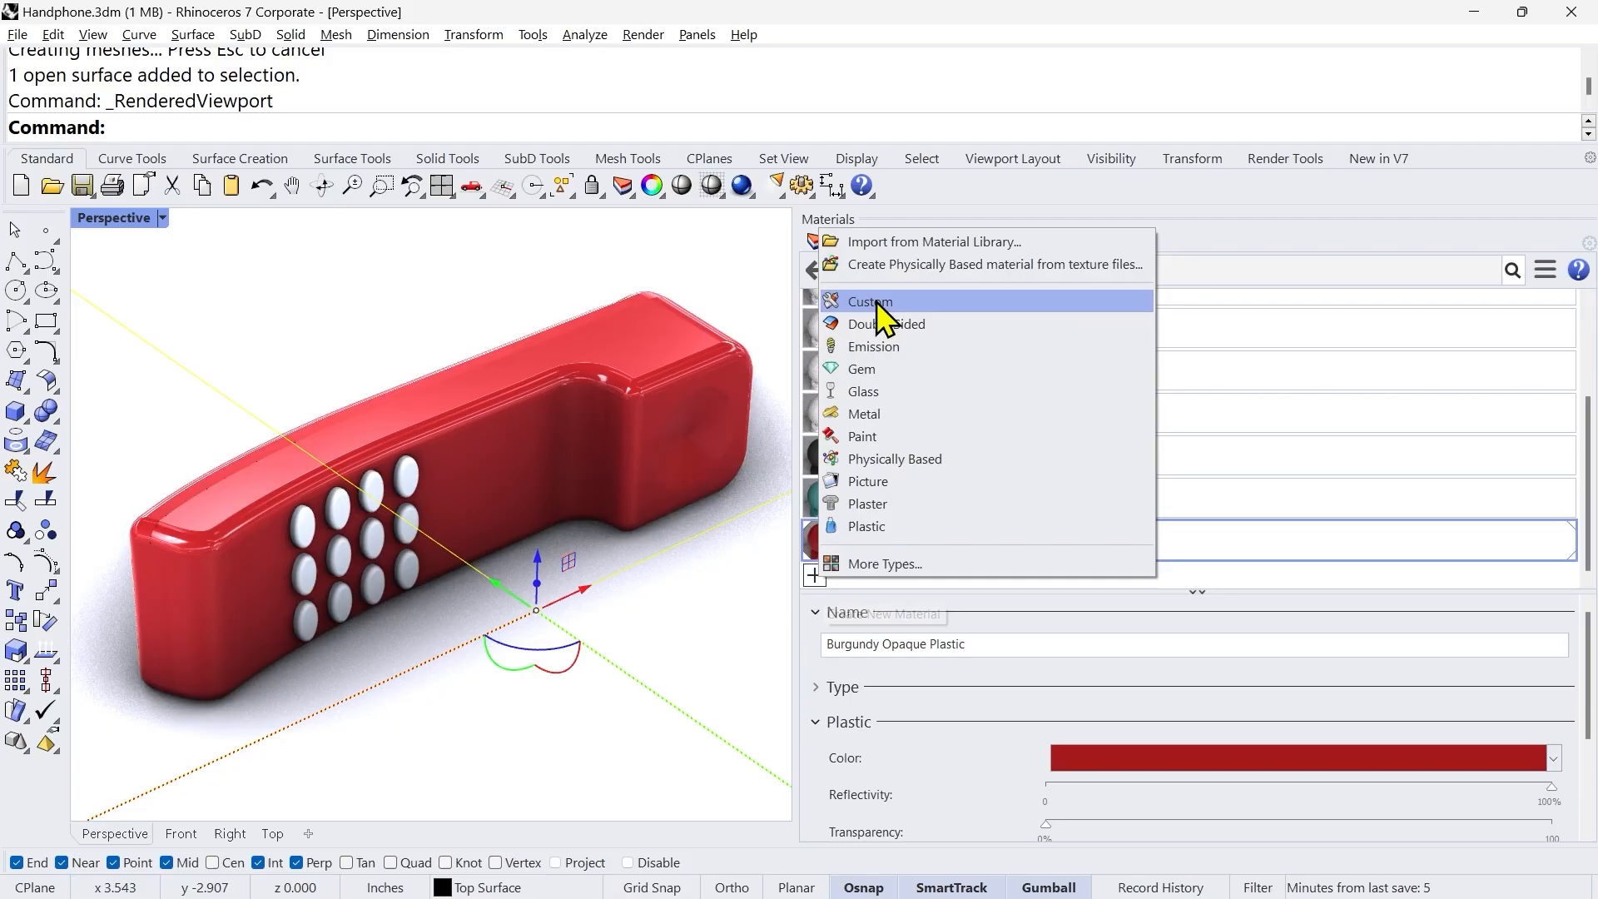
left_click(888, 241)
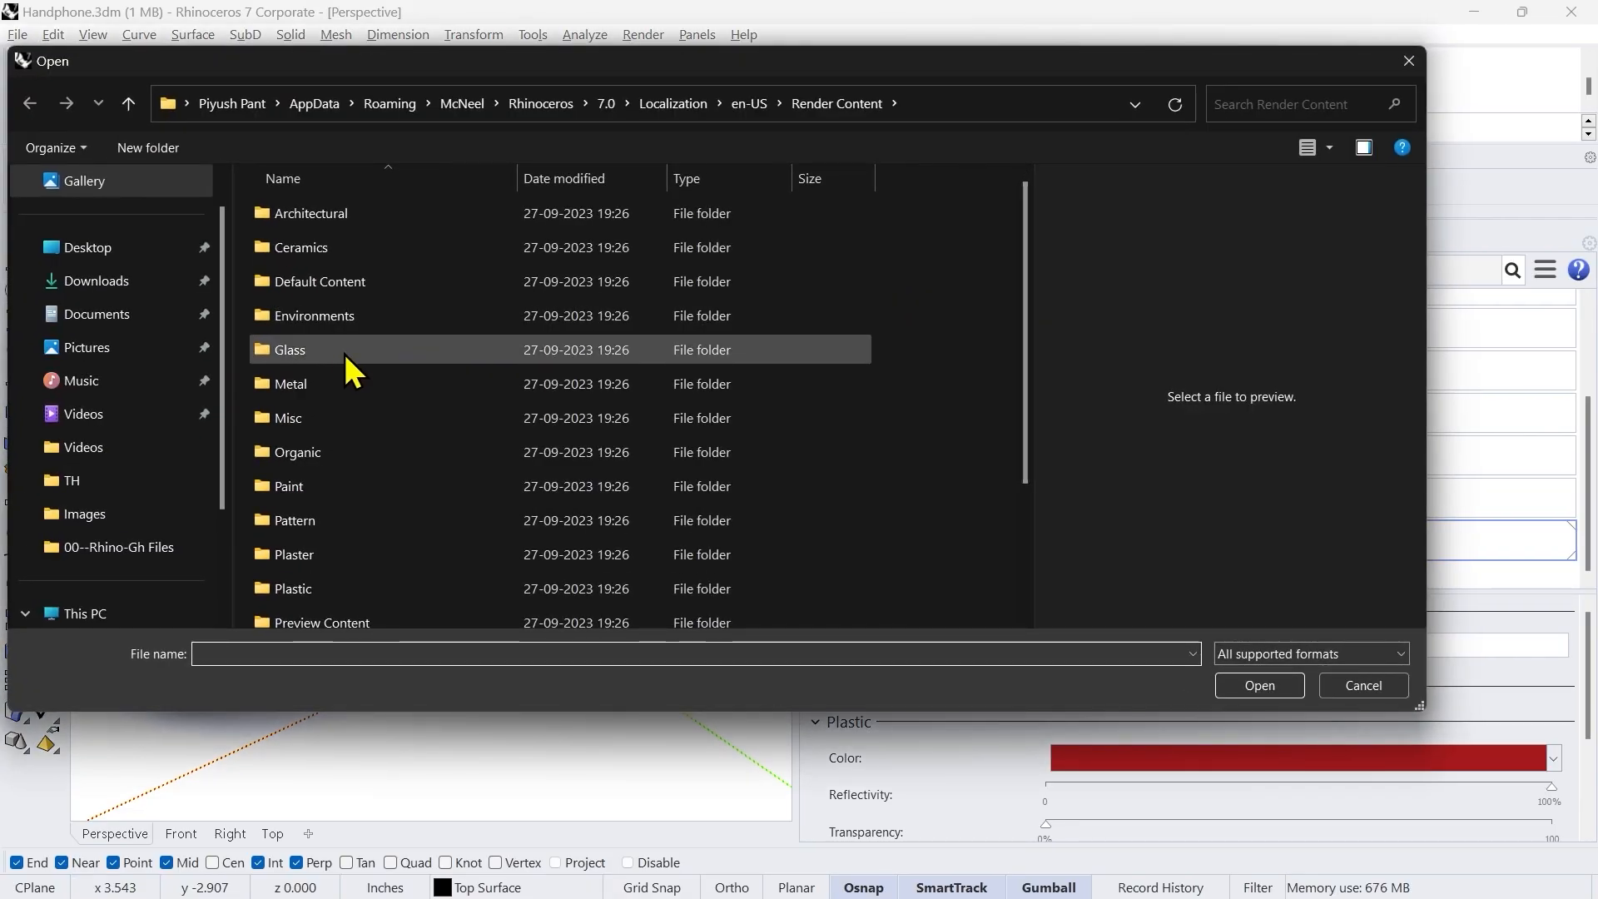
double_click(325, 586)
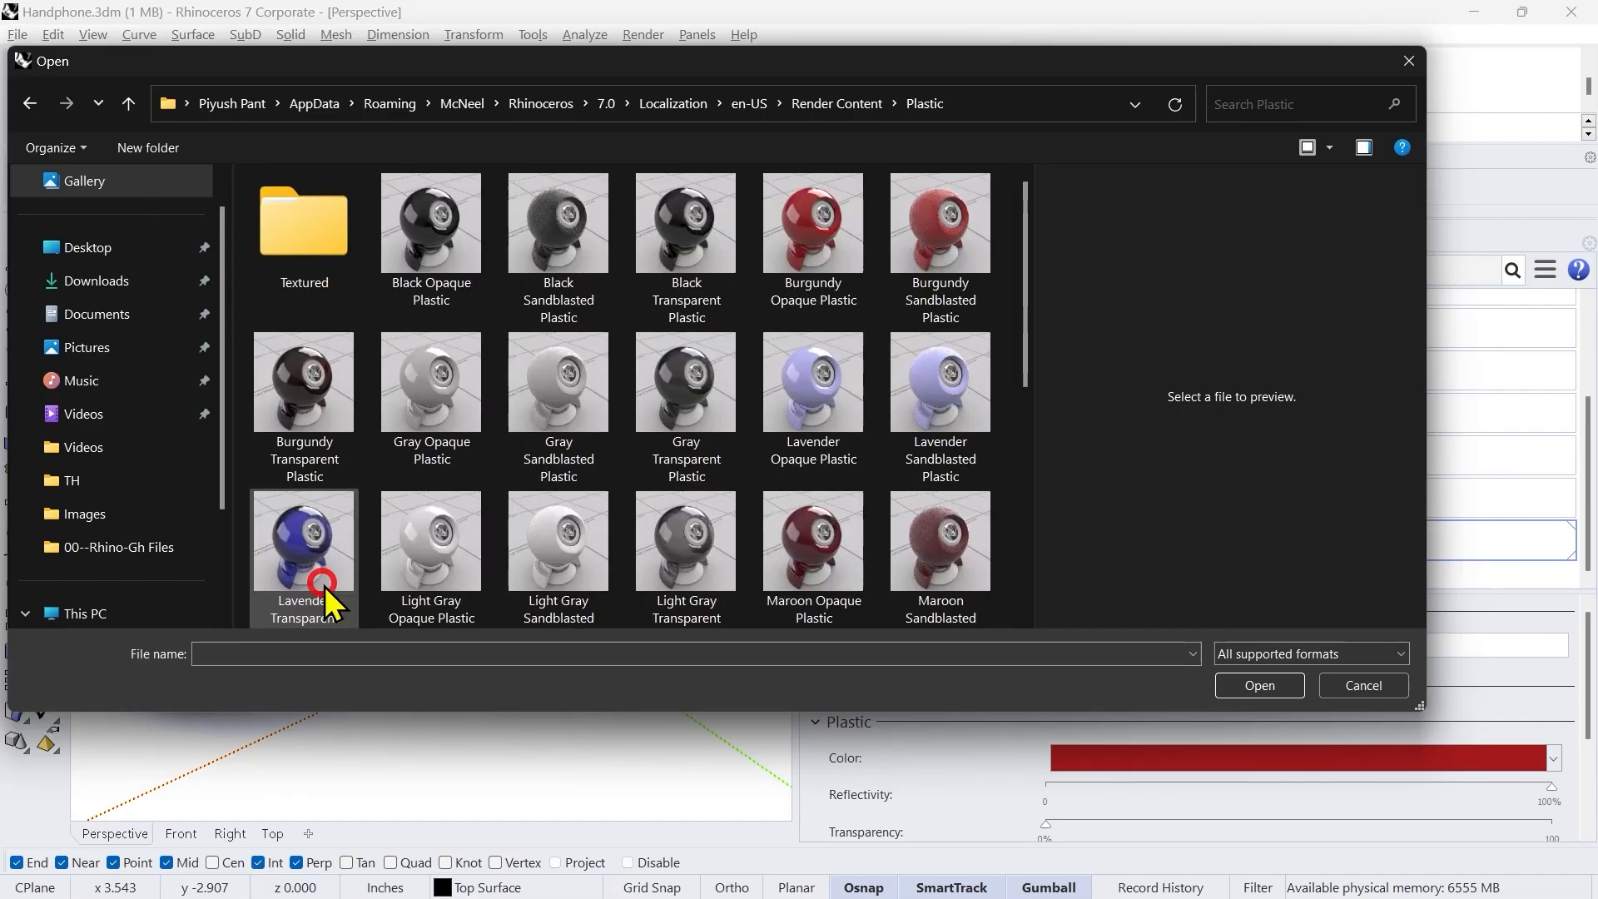
scroll(601, 543, "down", 2)
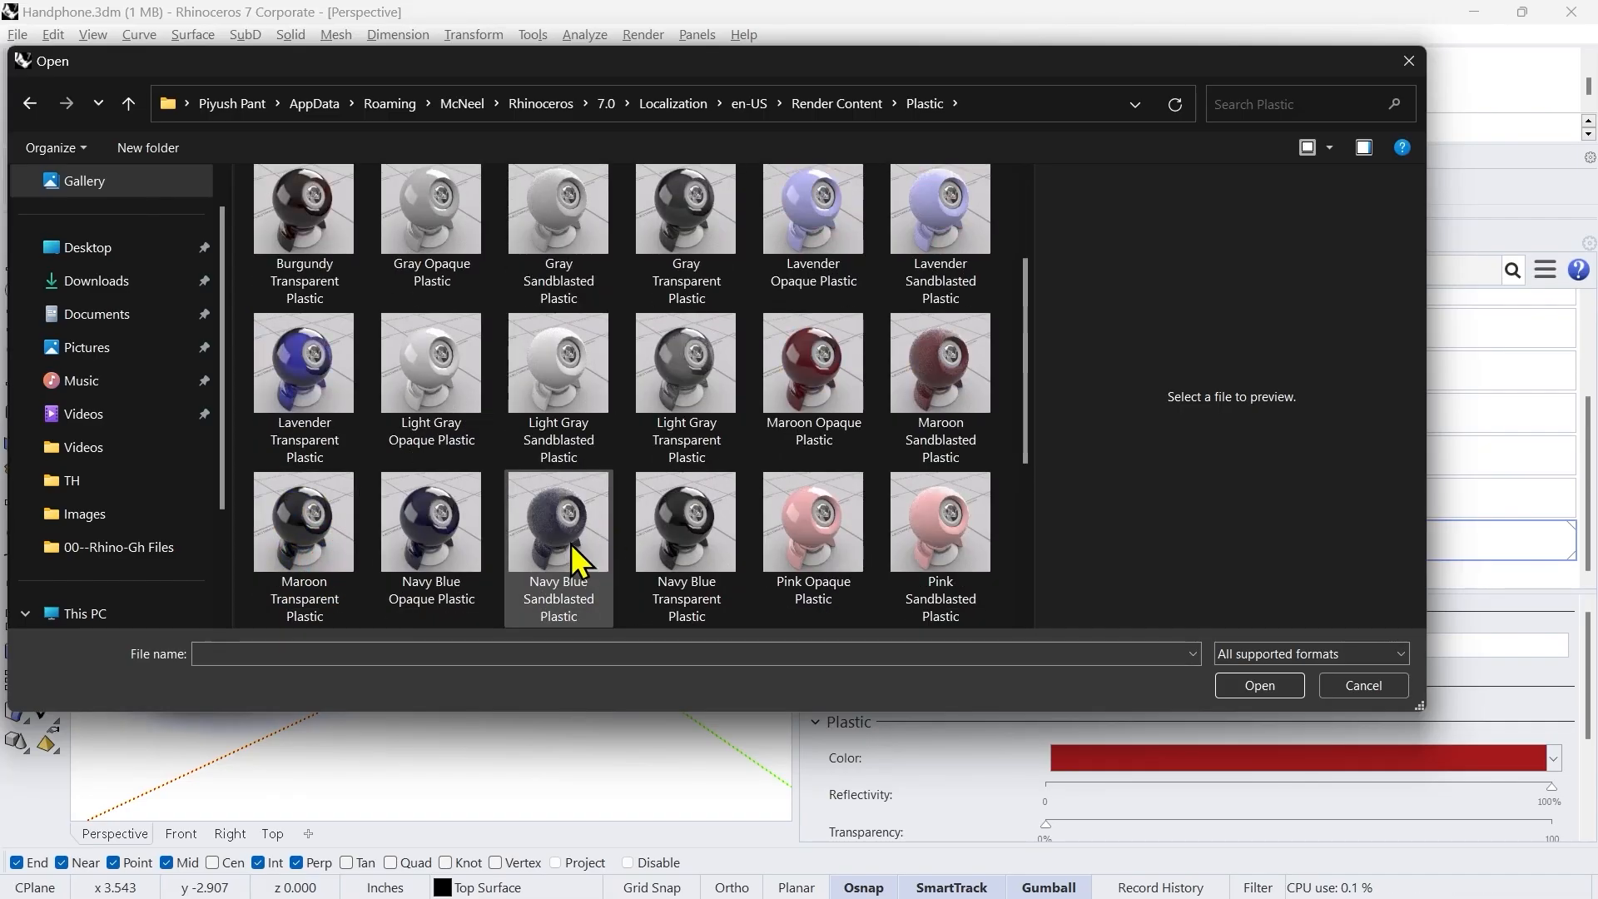
double_click(452, 384)
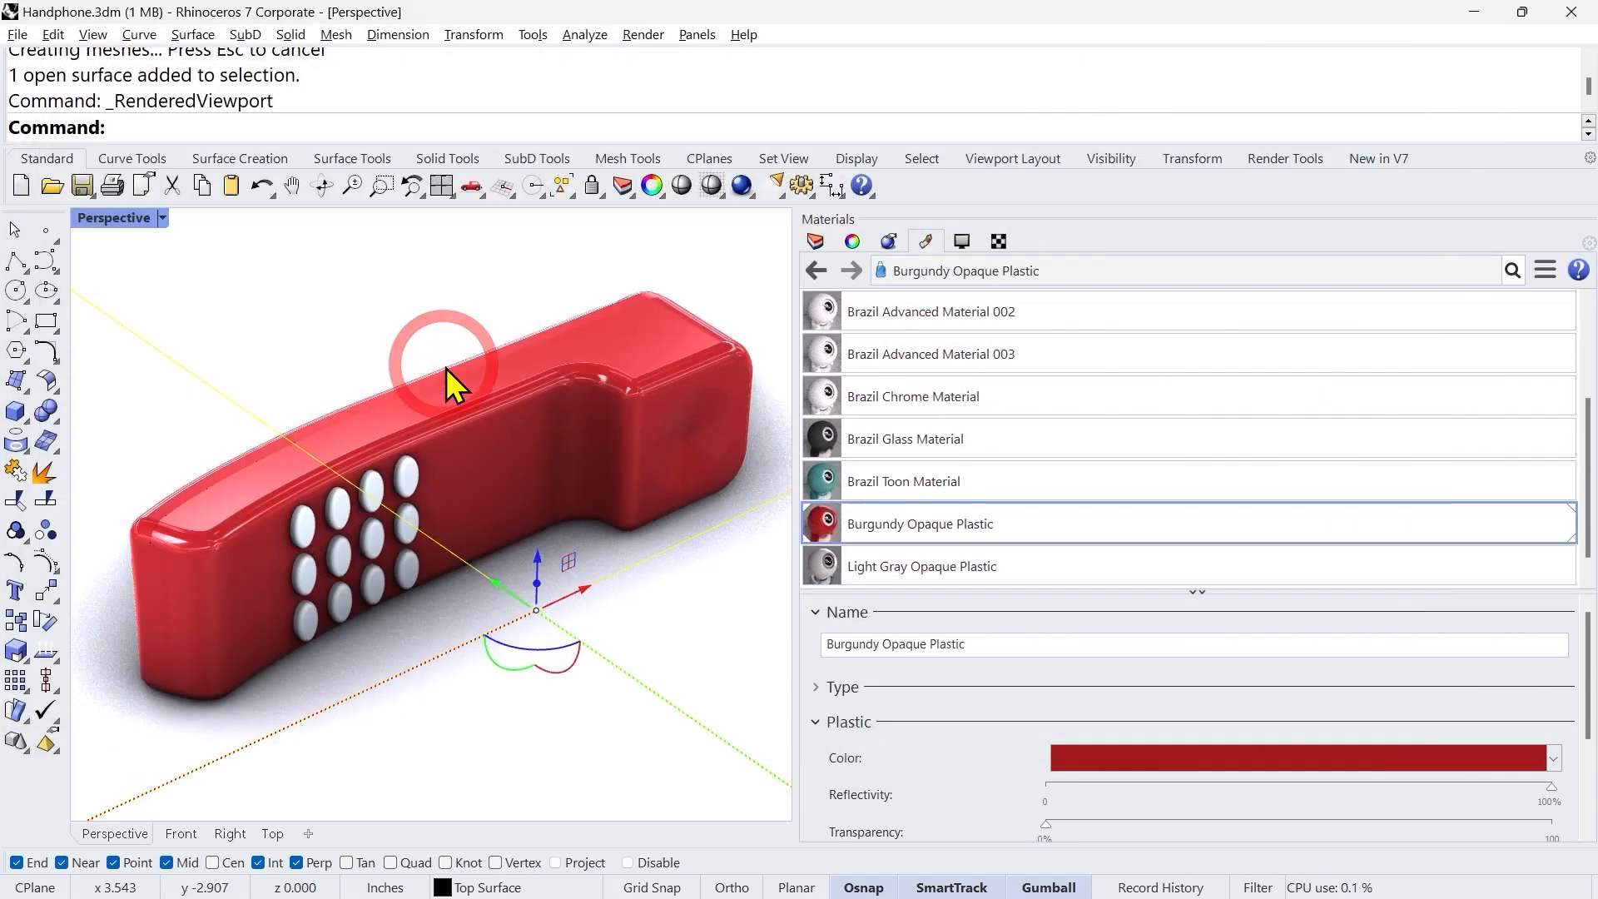
right_click(1112, 551)
left_click(1180, 40)
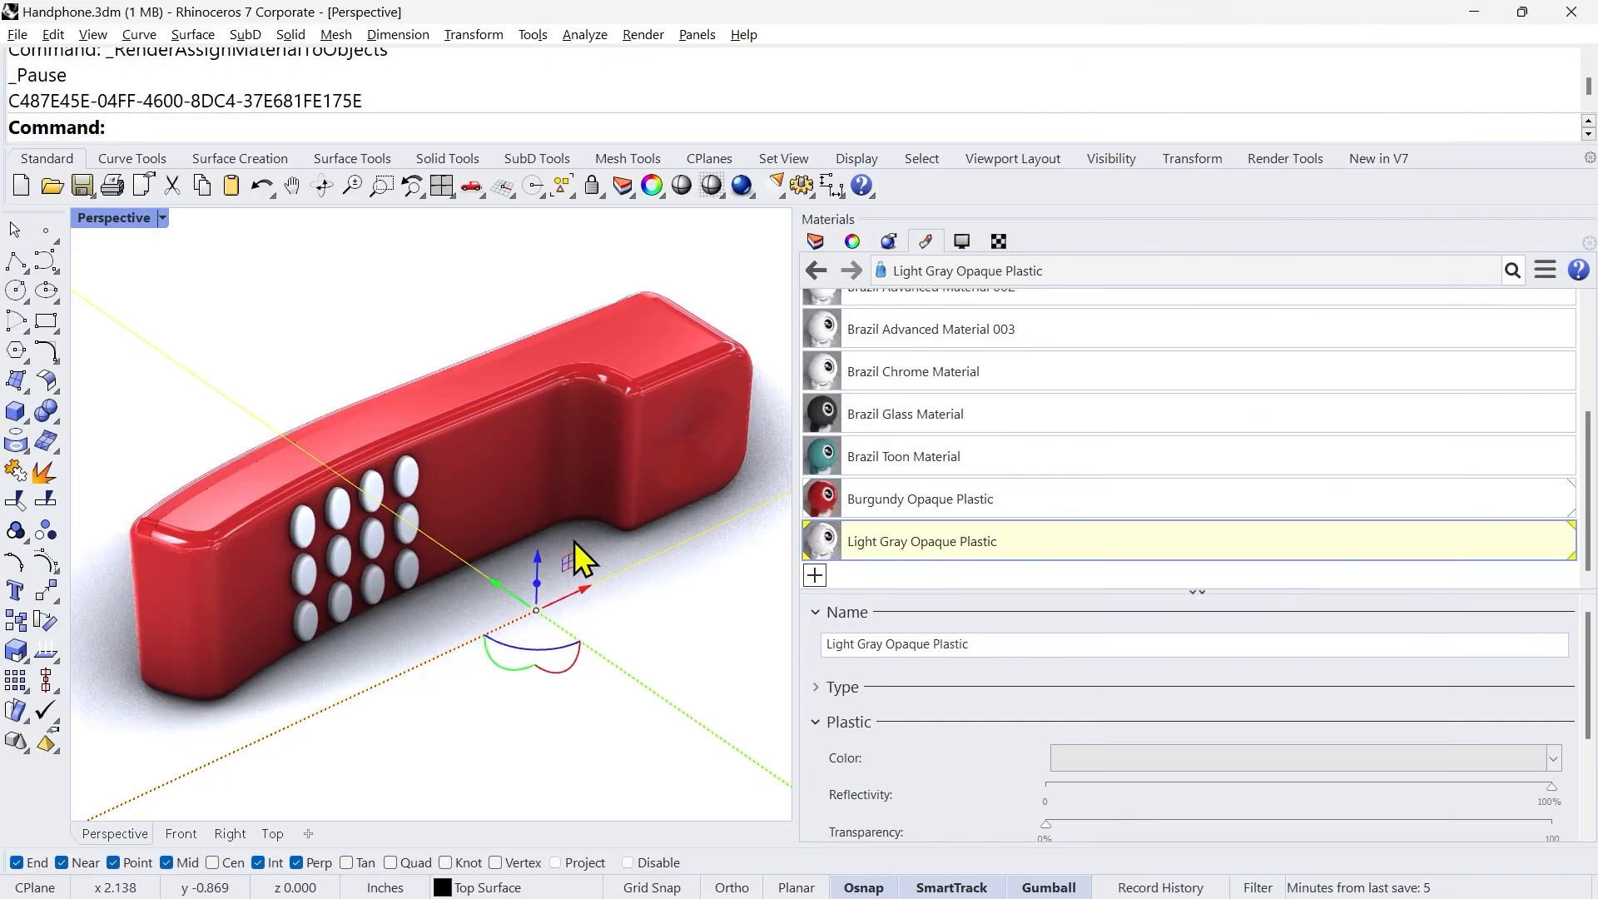
Step: Deselect the ground plane and examine its rendered surface and the handset's shadow from several distances
left_click(466, 326)
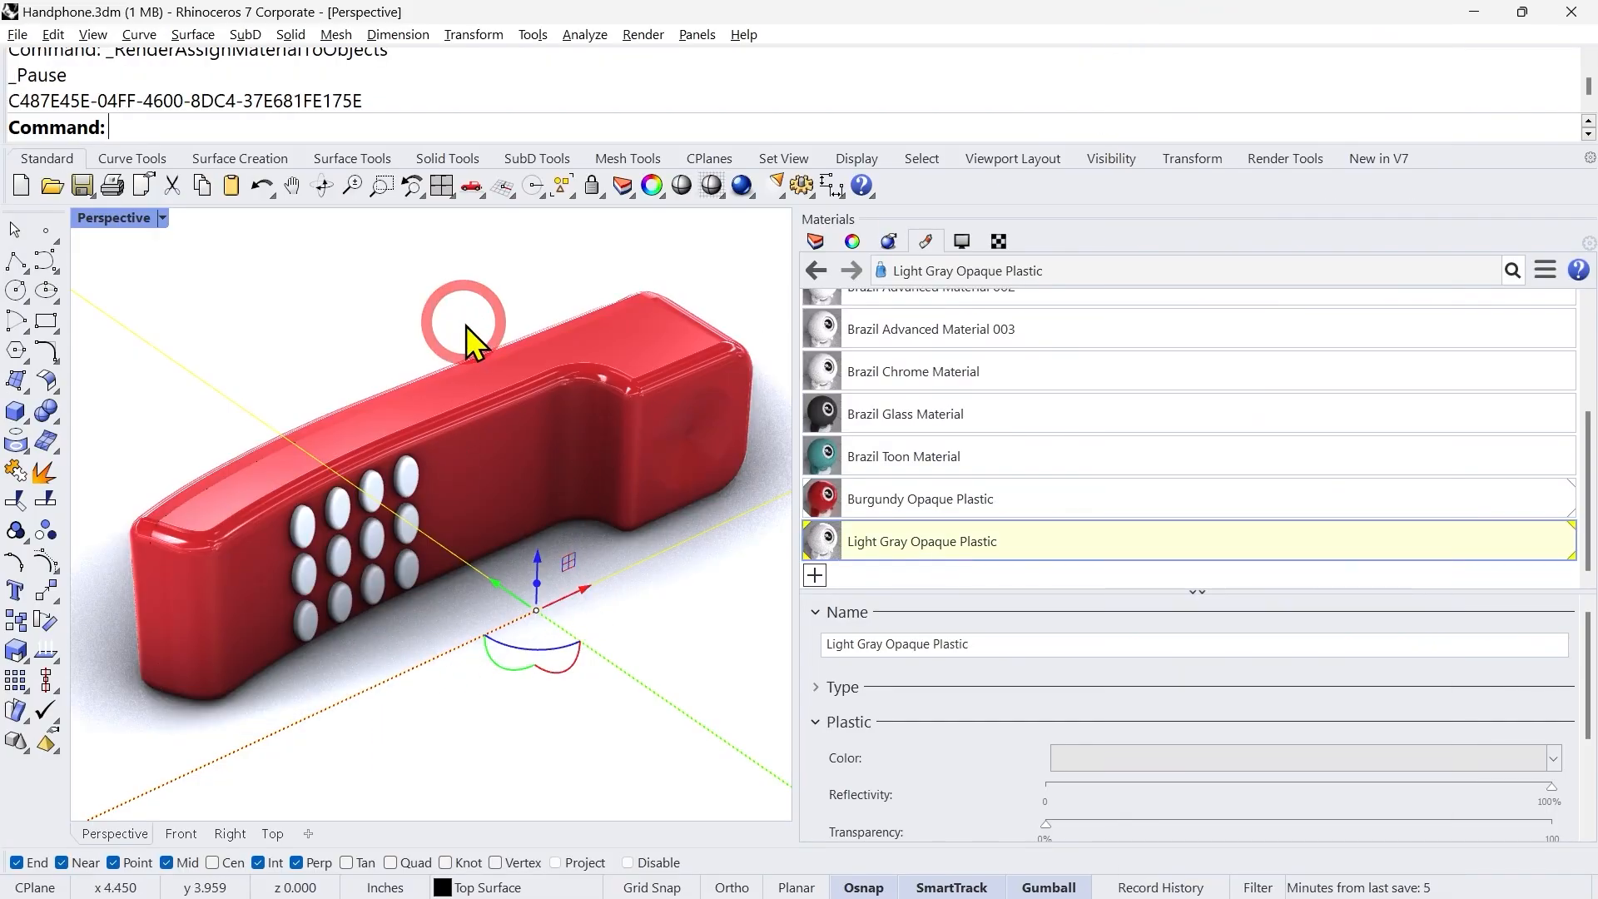
scroll(436, 441, "down", 5)
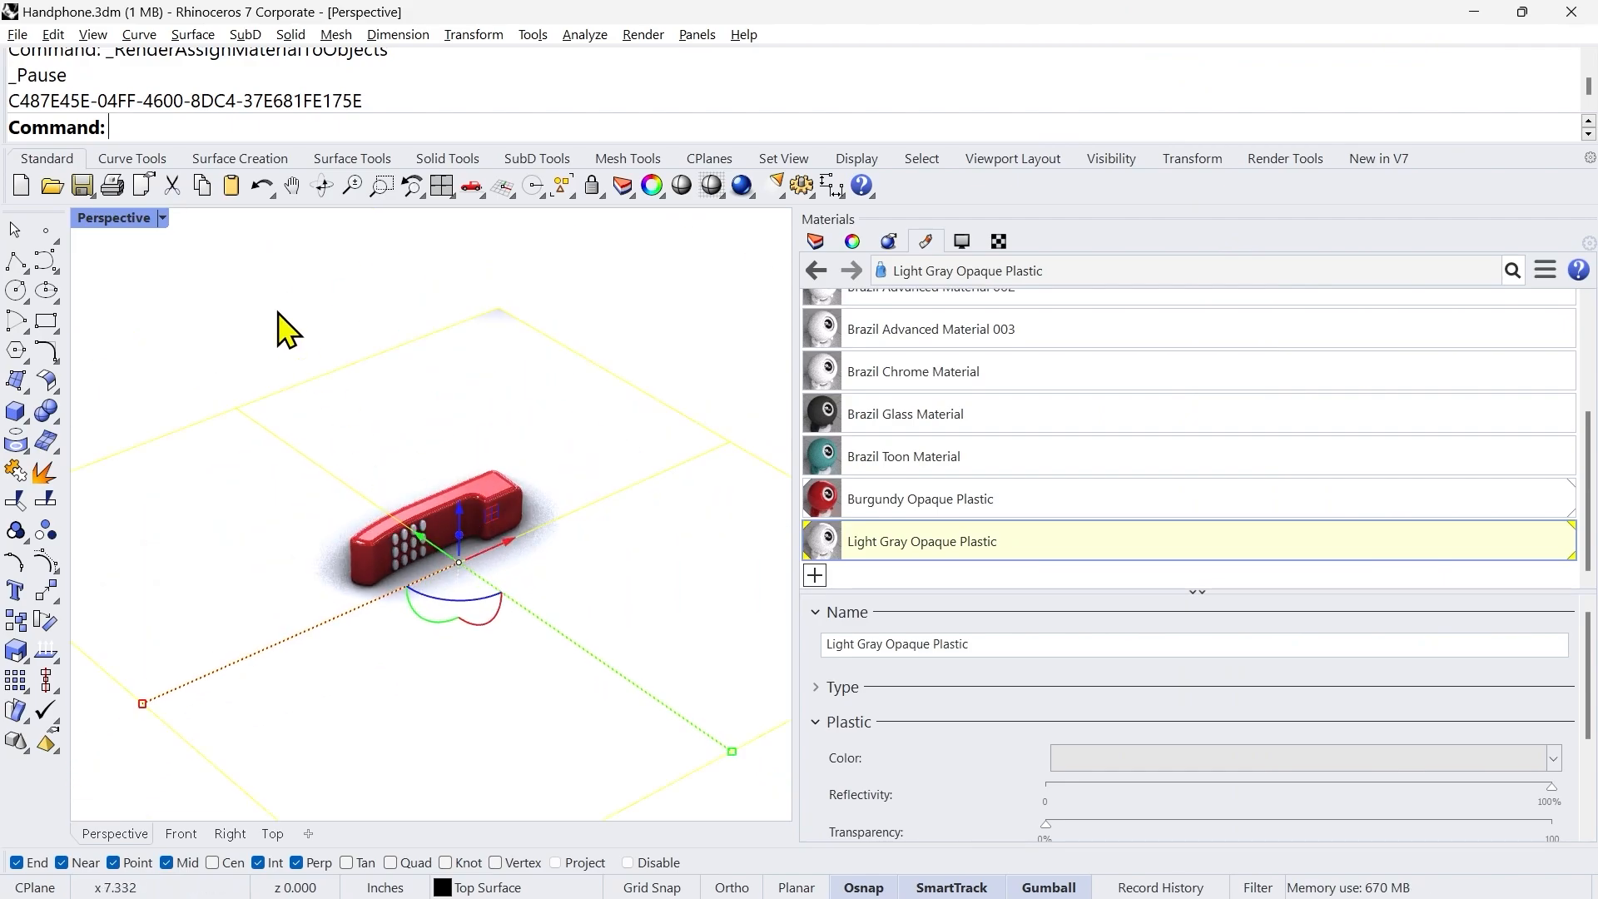
left_click(438, 635)
scroll(417, 581, "up", 6)
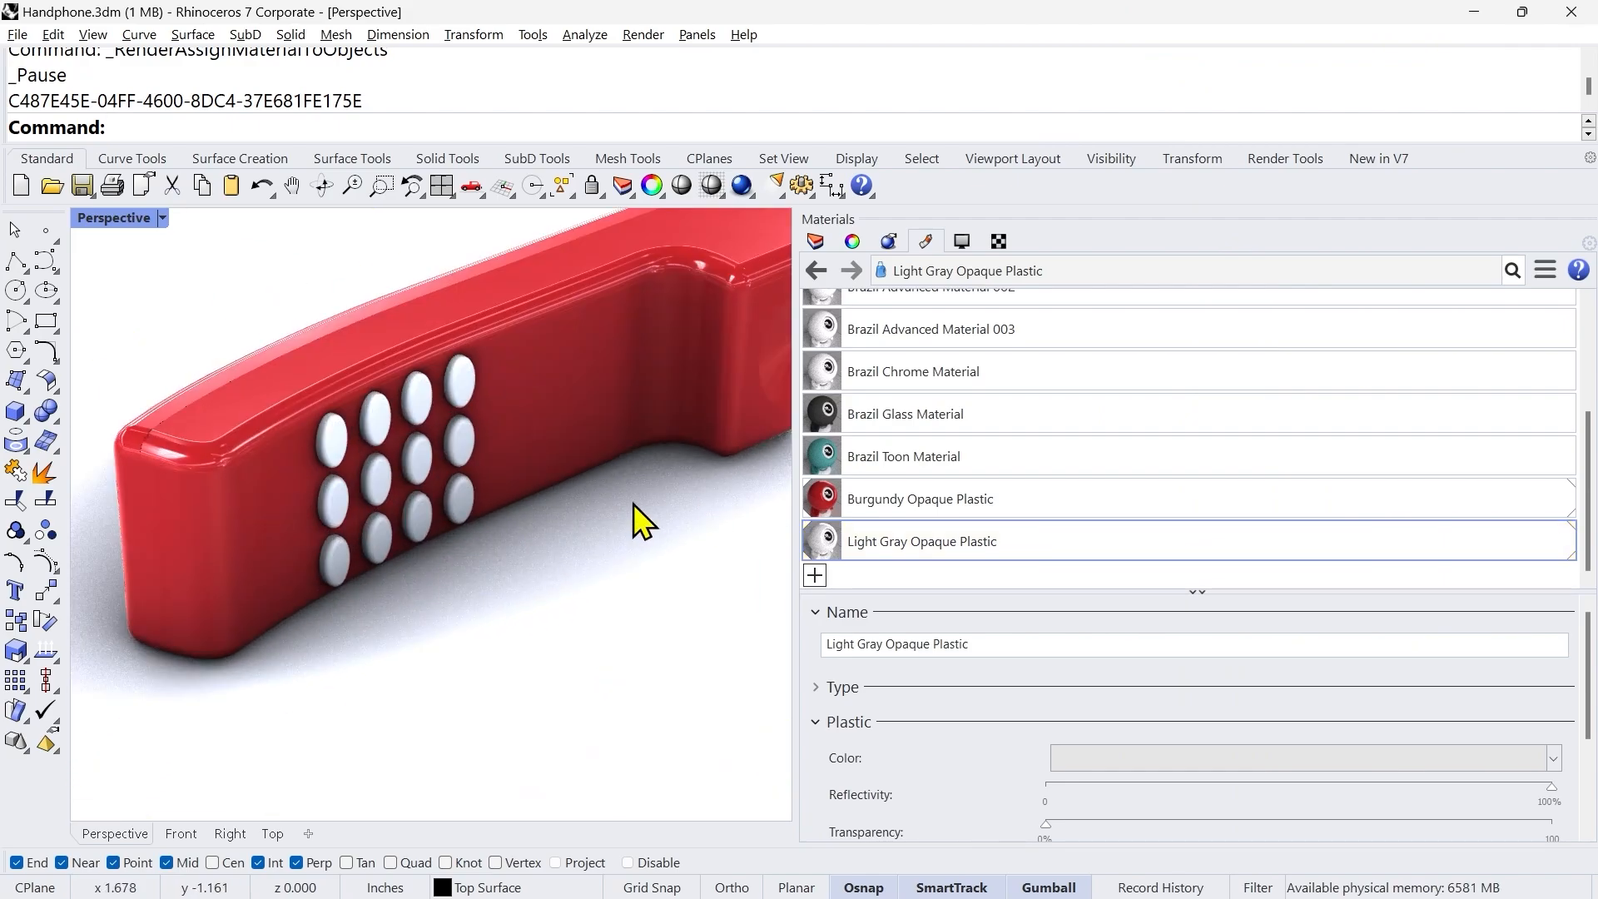
right_click_drag(564, 627, 567, 626)
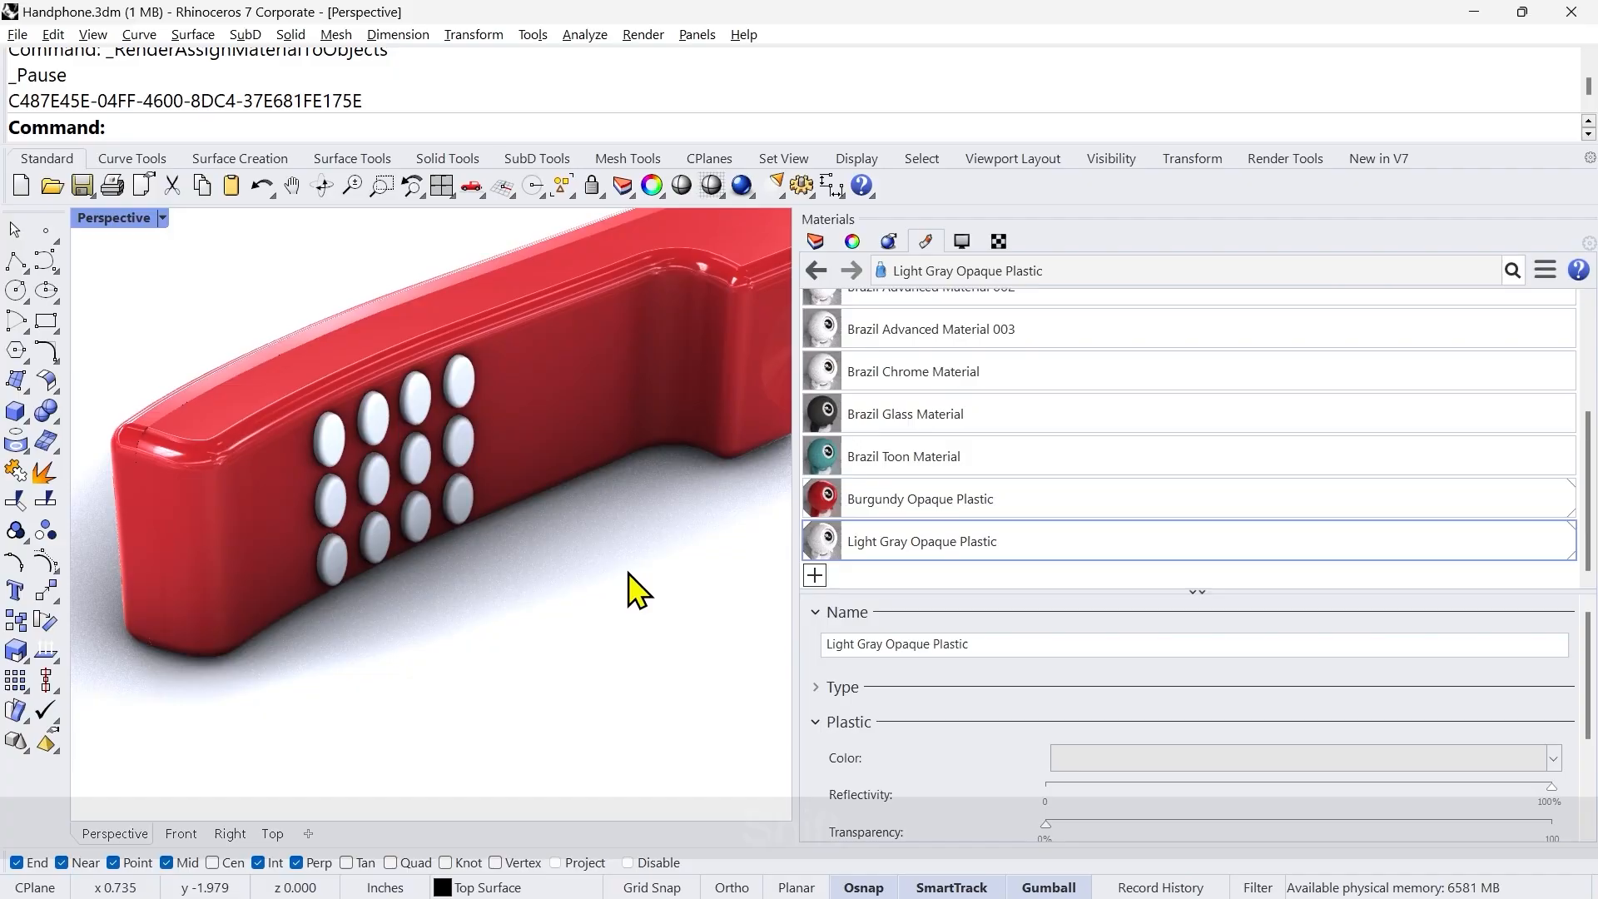
right_click_drag(630, 574, 527, 621, "shift")
Step: Reselect the ground plane and review the Plastic settings of Light Gray Opaque Plastic, leaving Reflectivity at 100%
left_click(561, 649)
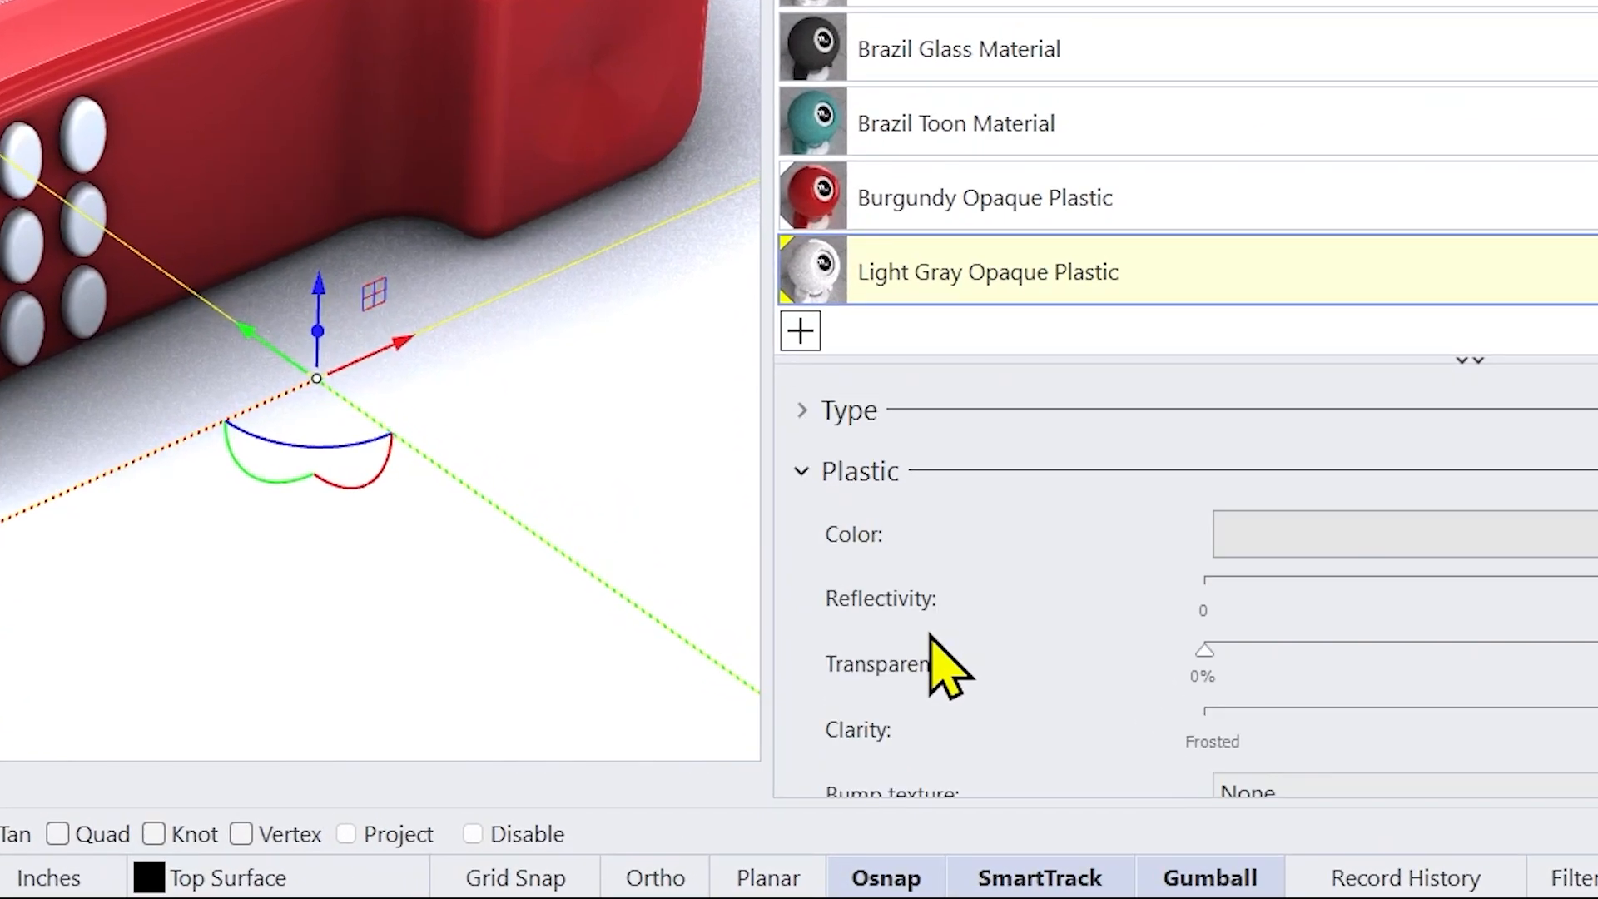
scroll(931, 634, "down", 1)
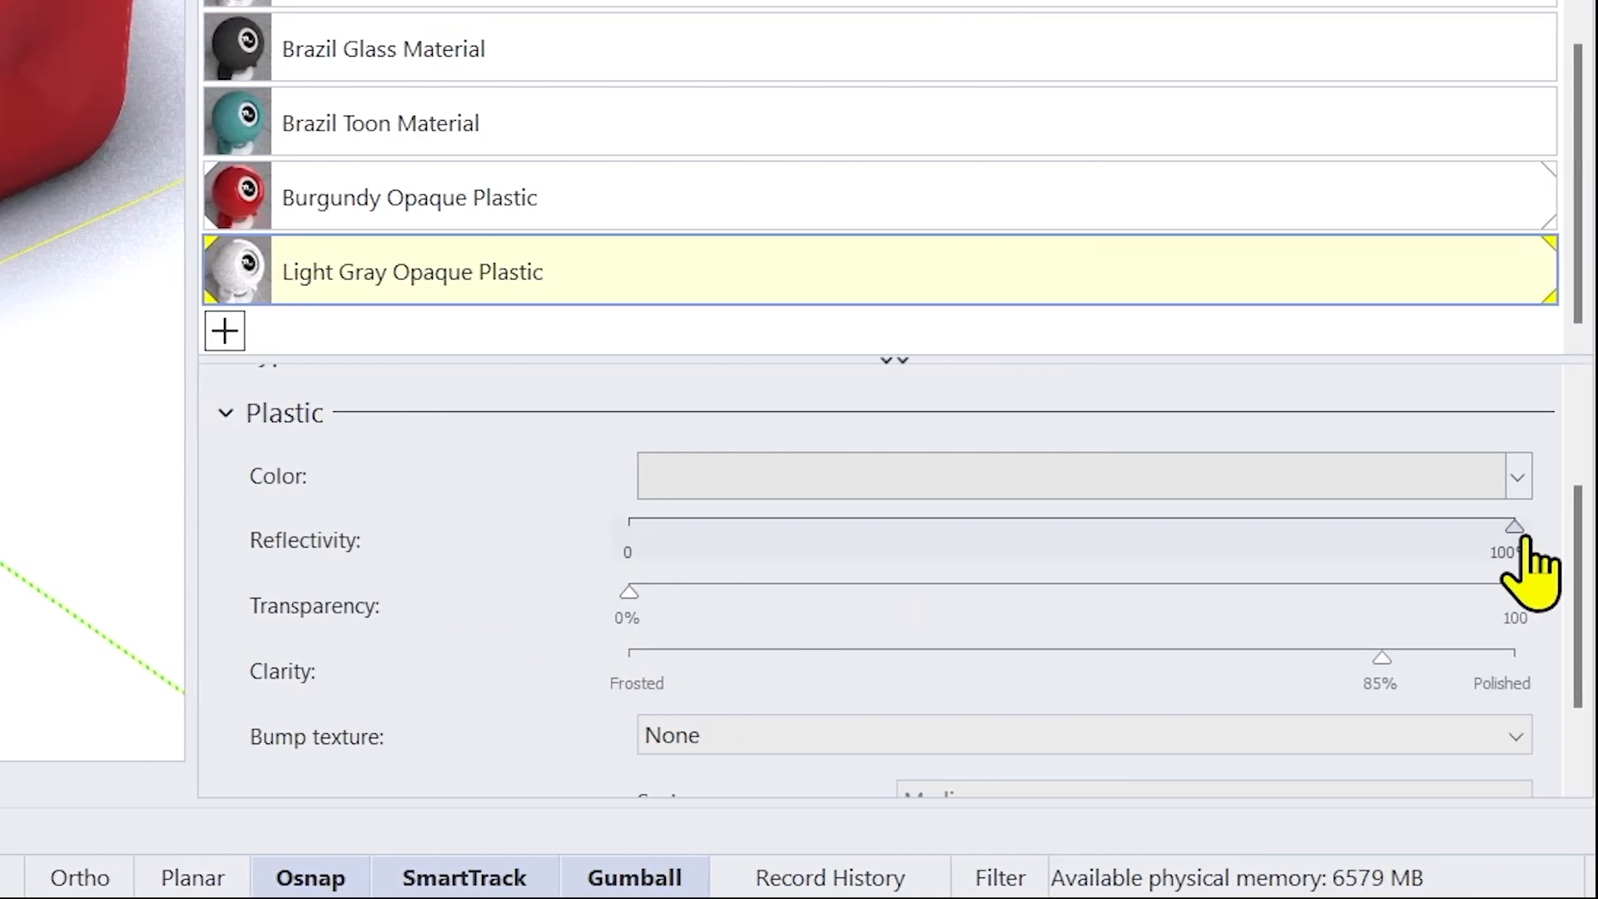
mouse_move(1523, 541)
left_mouse_down()
mouse_move(1120, 549)
mouse_move(1528, 536)
left_mouse_up()
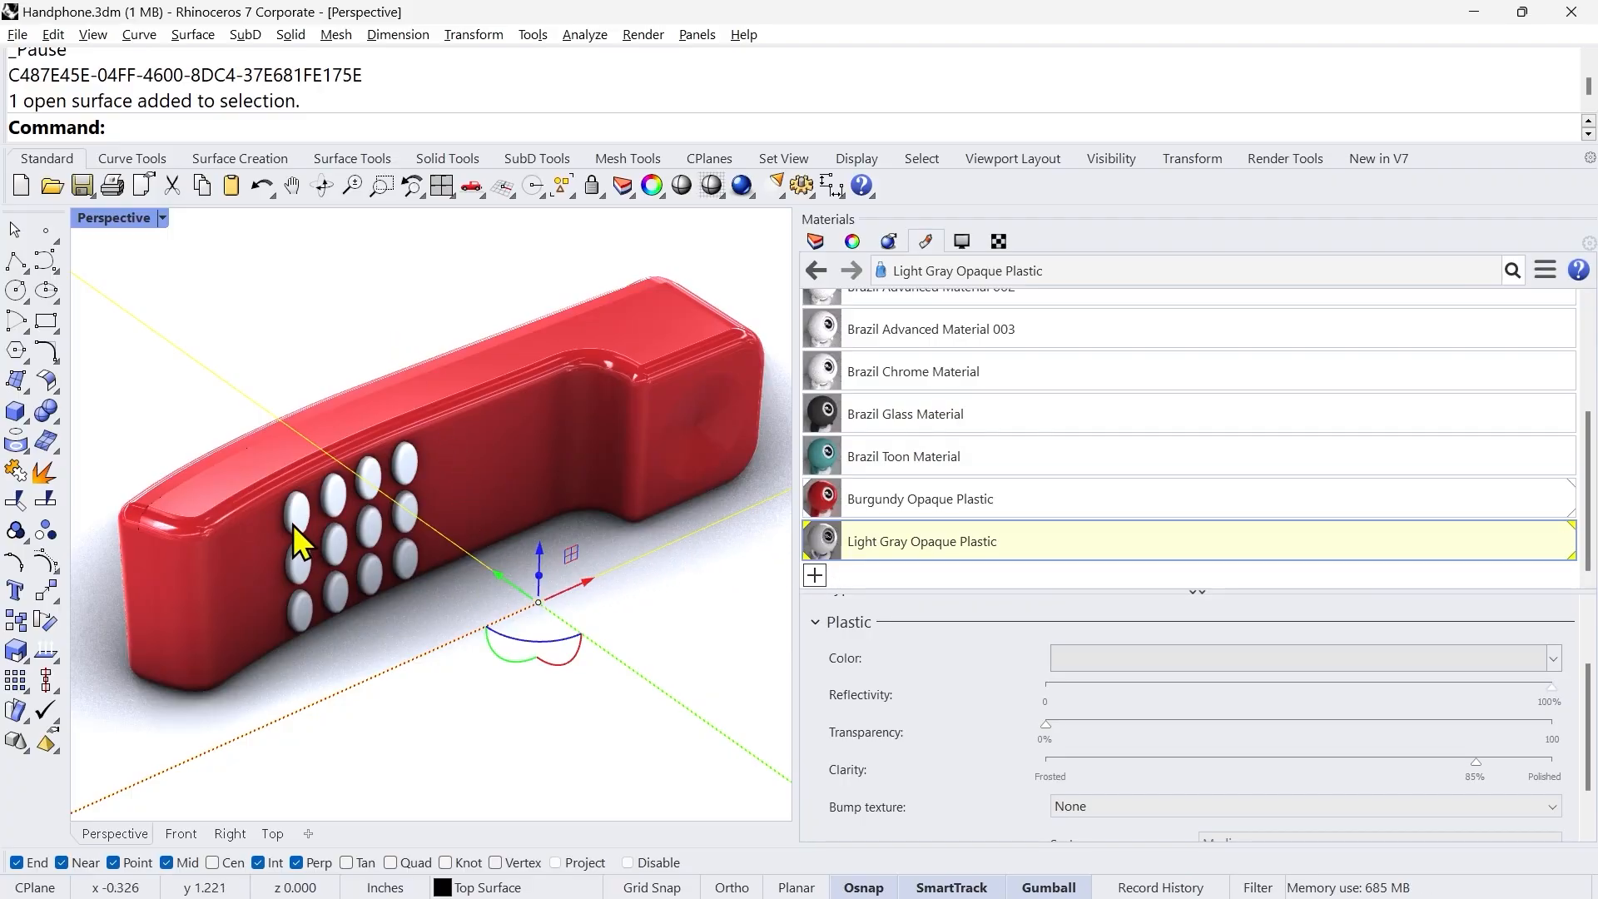
Step: Select all twelve handset buttons, import Black Opaque Plastic from the Plastic folder of the material library, and assign it to them
scroll(482, 652, "down", 8)
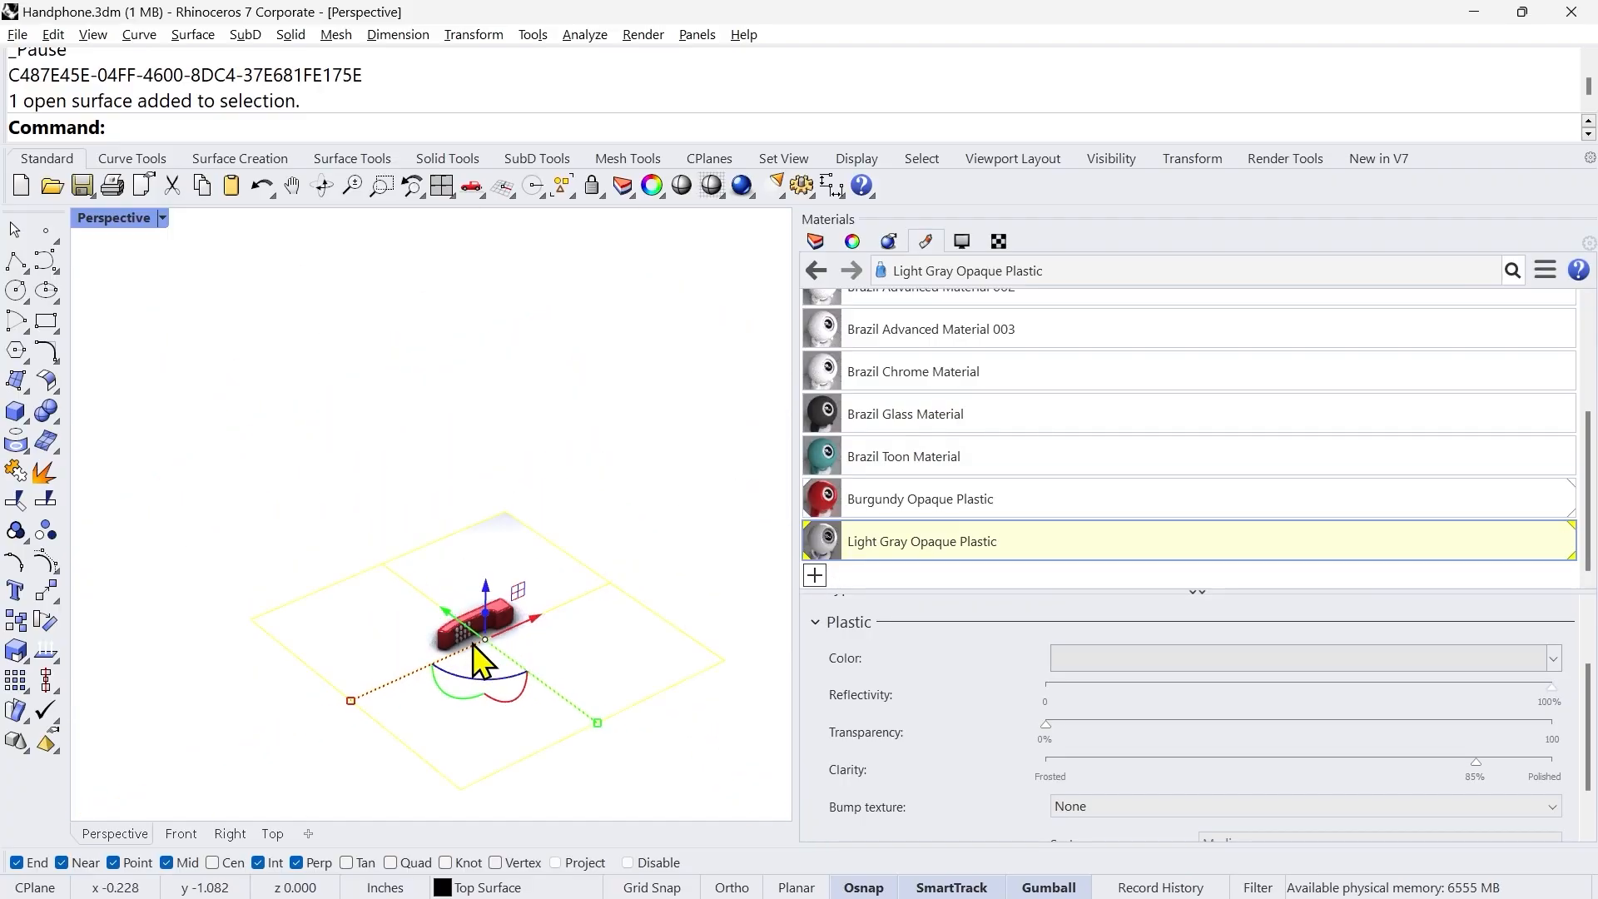
scroll(466, 637, "up", 10)
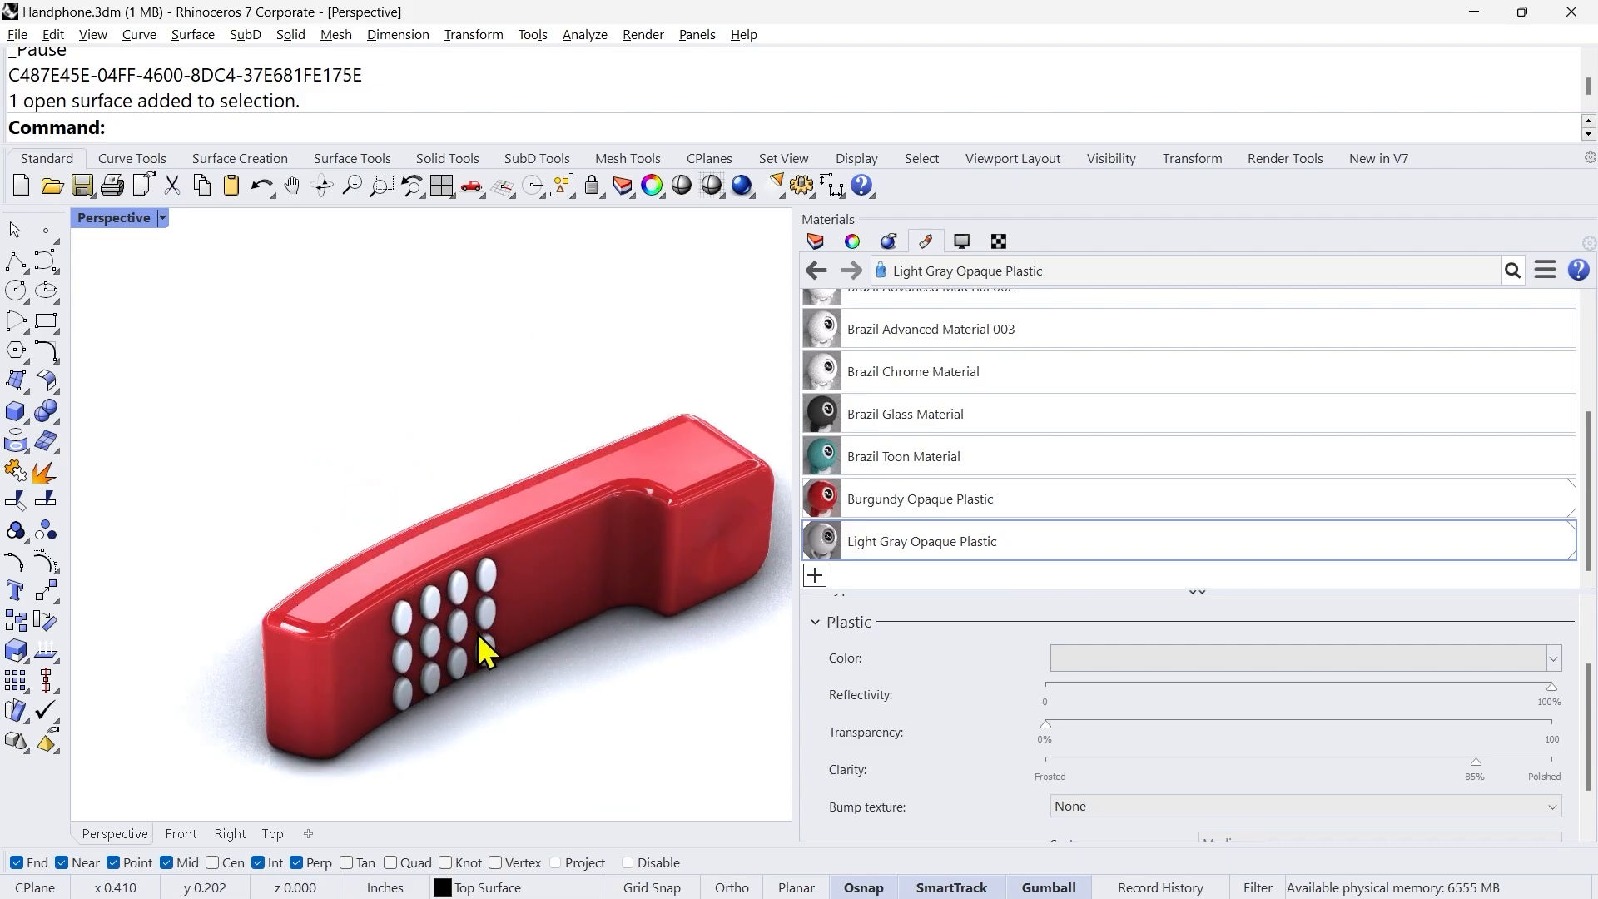
left_click(338, 593)
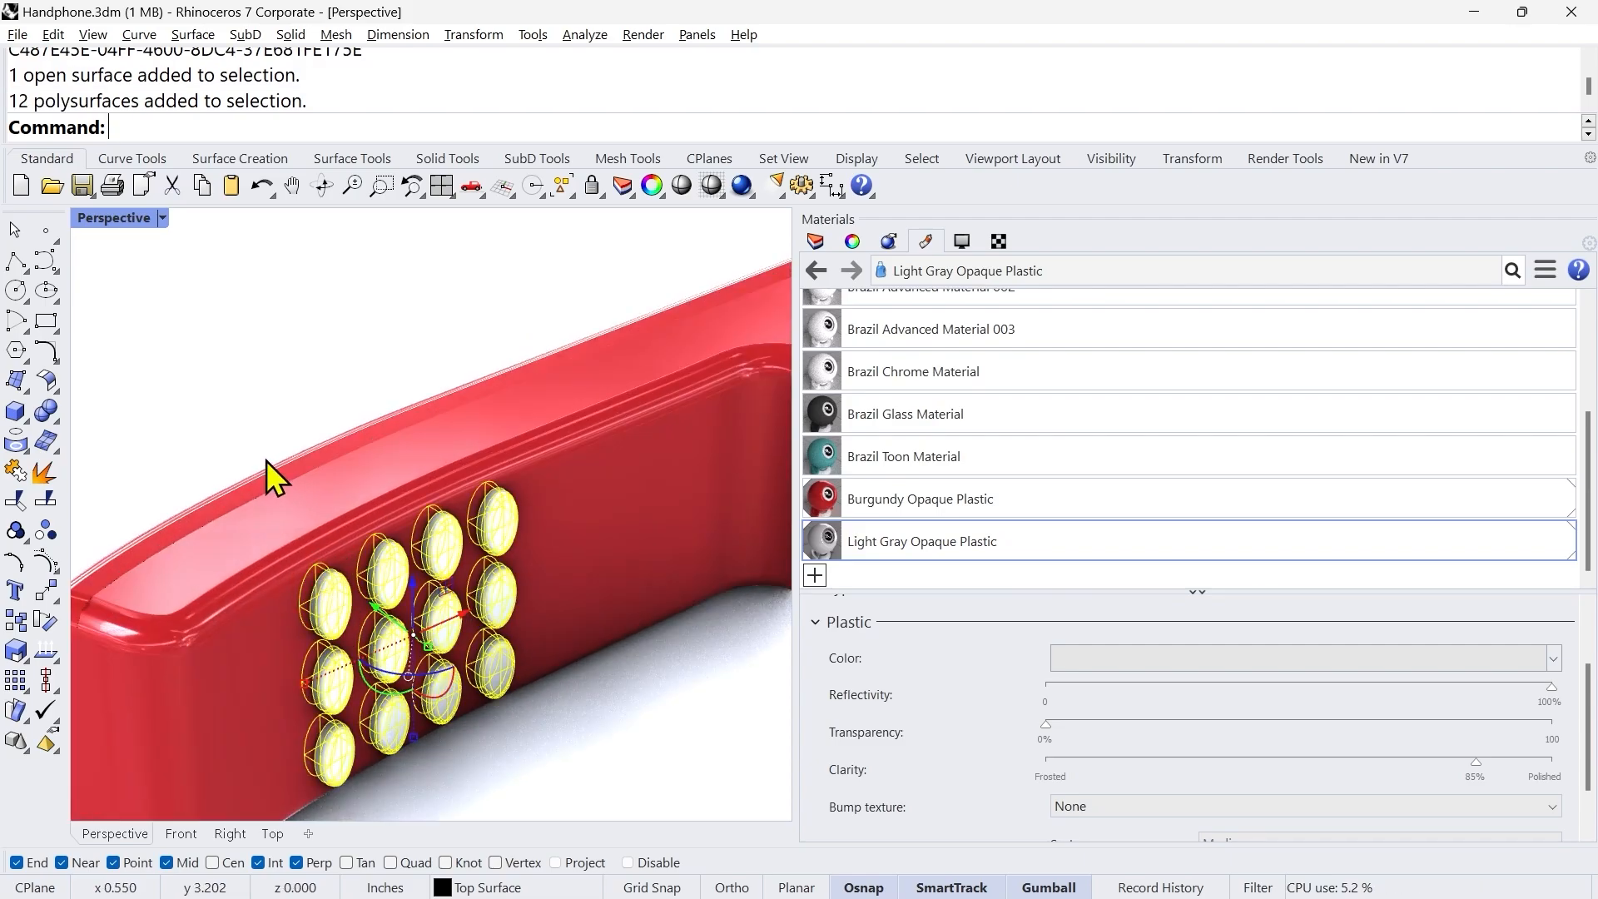
scroll(266, 461, "down", 6)
scroll(327, 626, "up", 6)
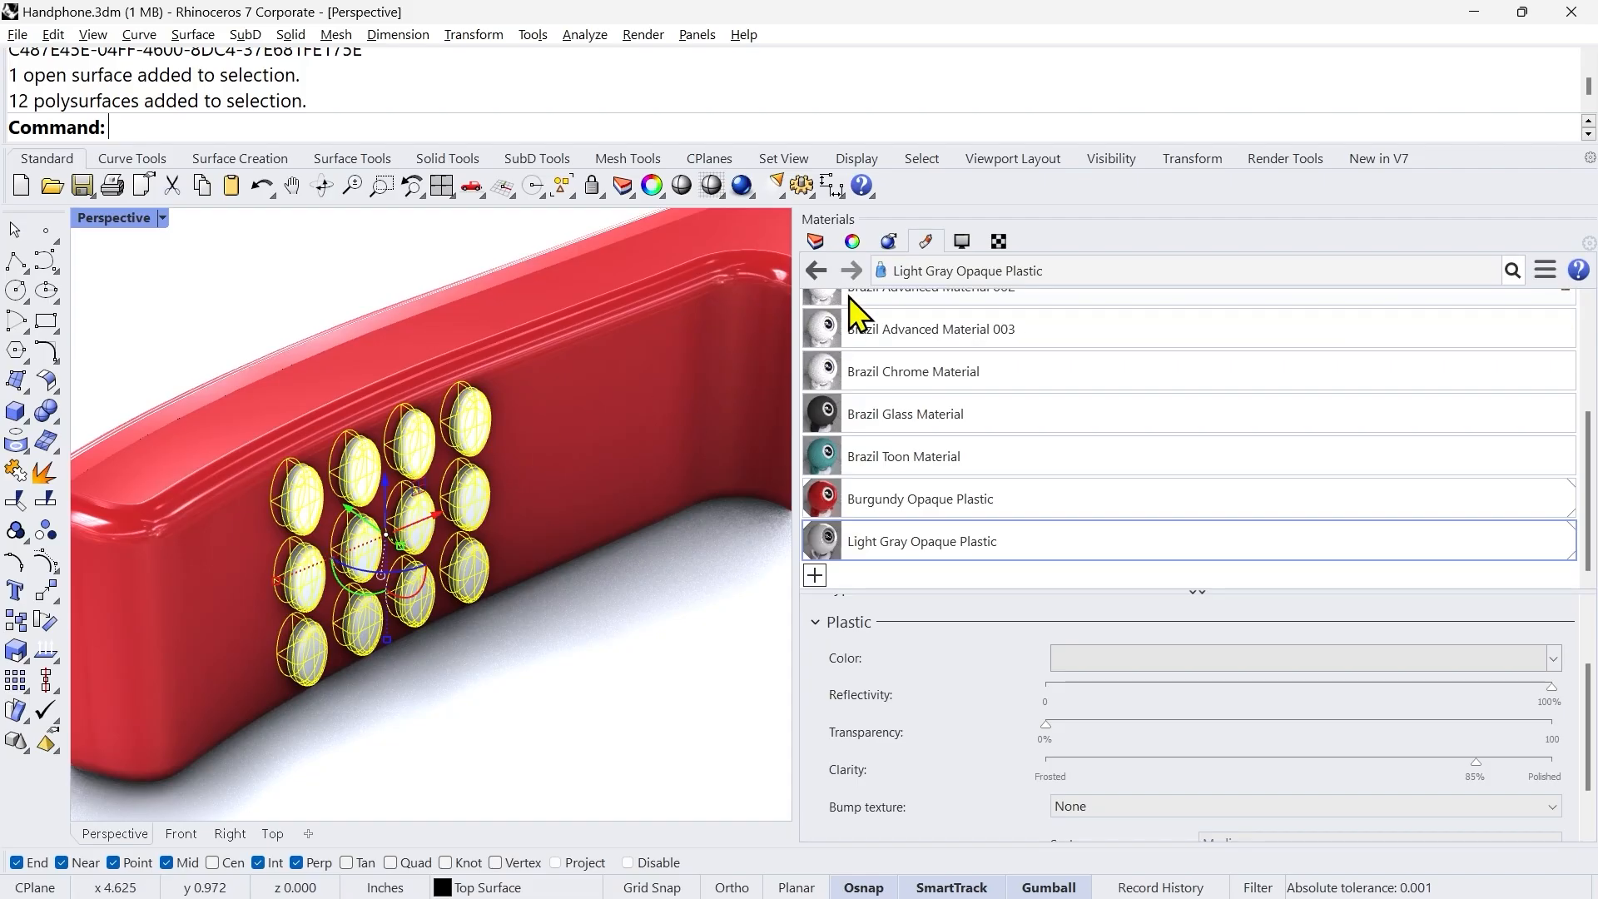
left_click(820, 583)
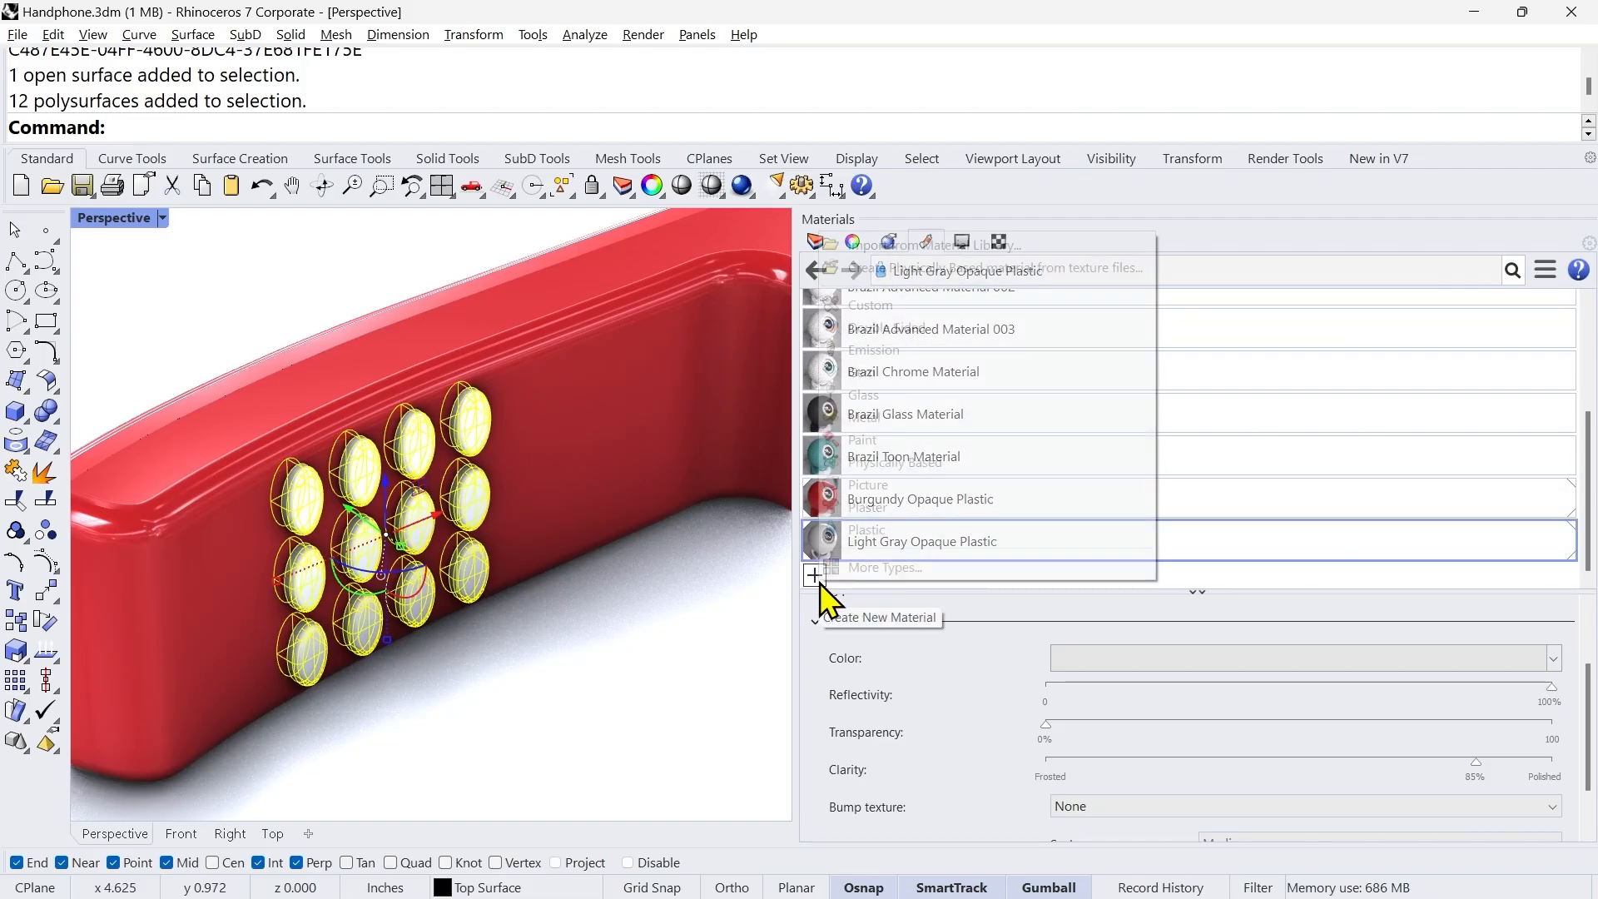
left_click(907, 244)
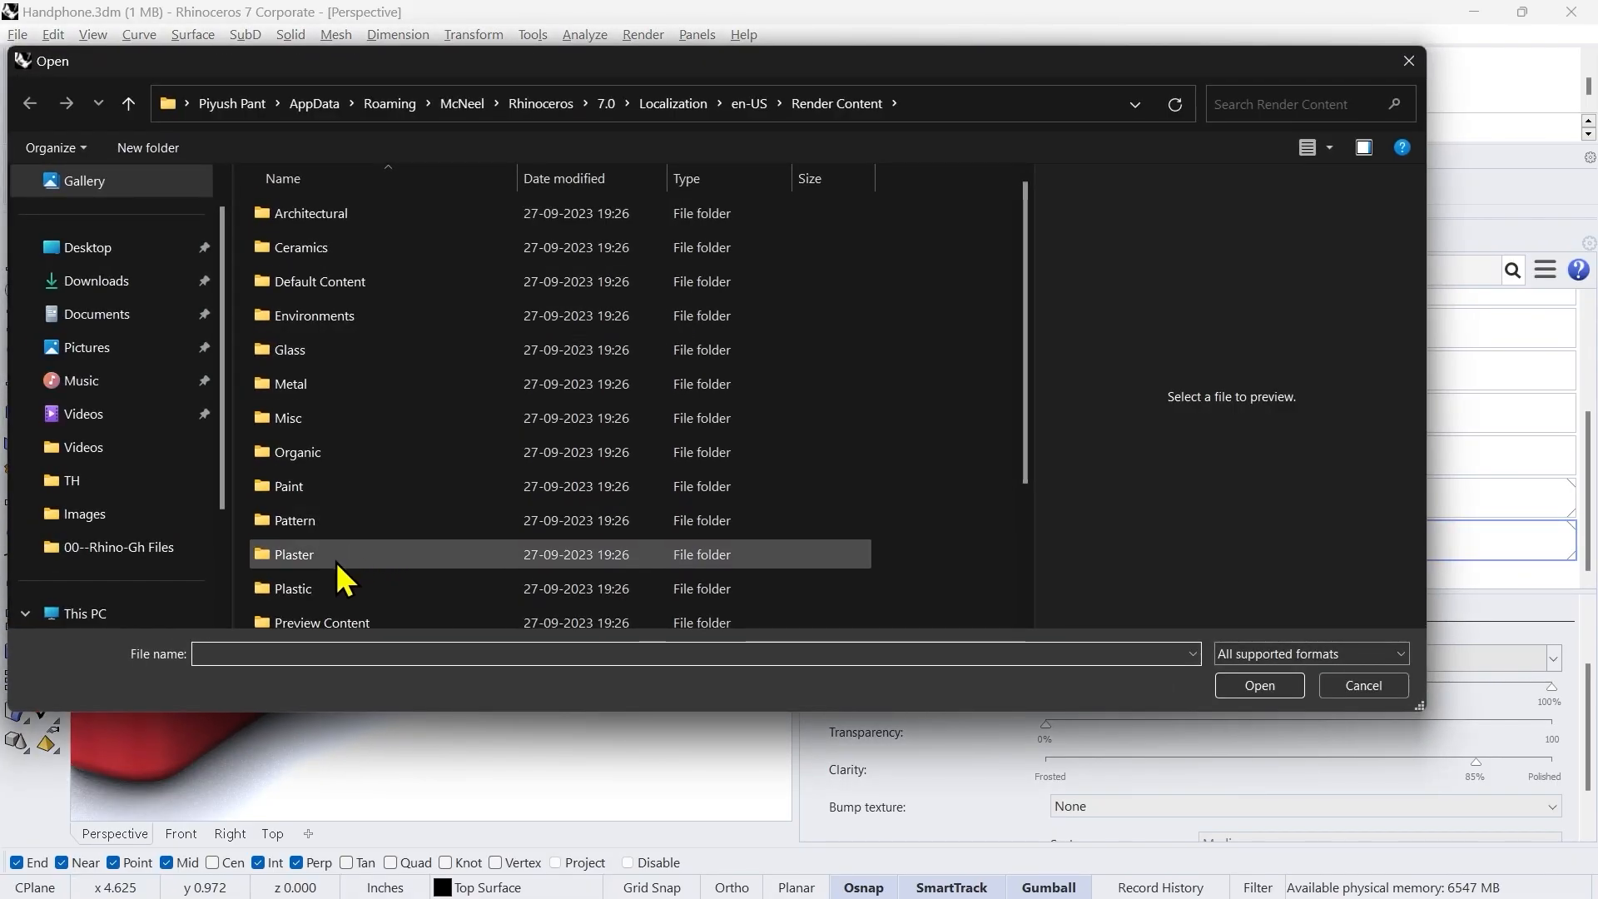
double_click(328, 587)
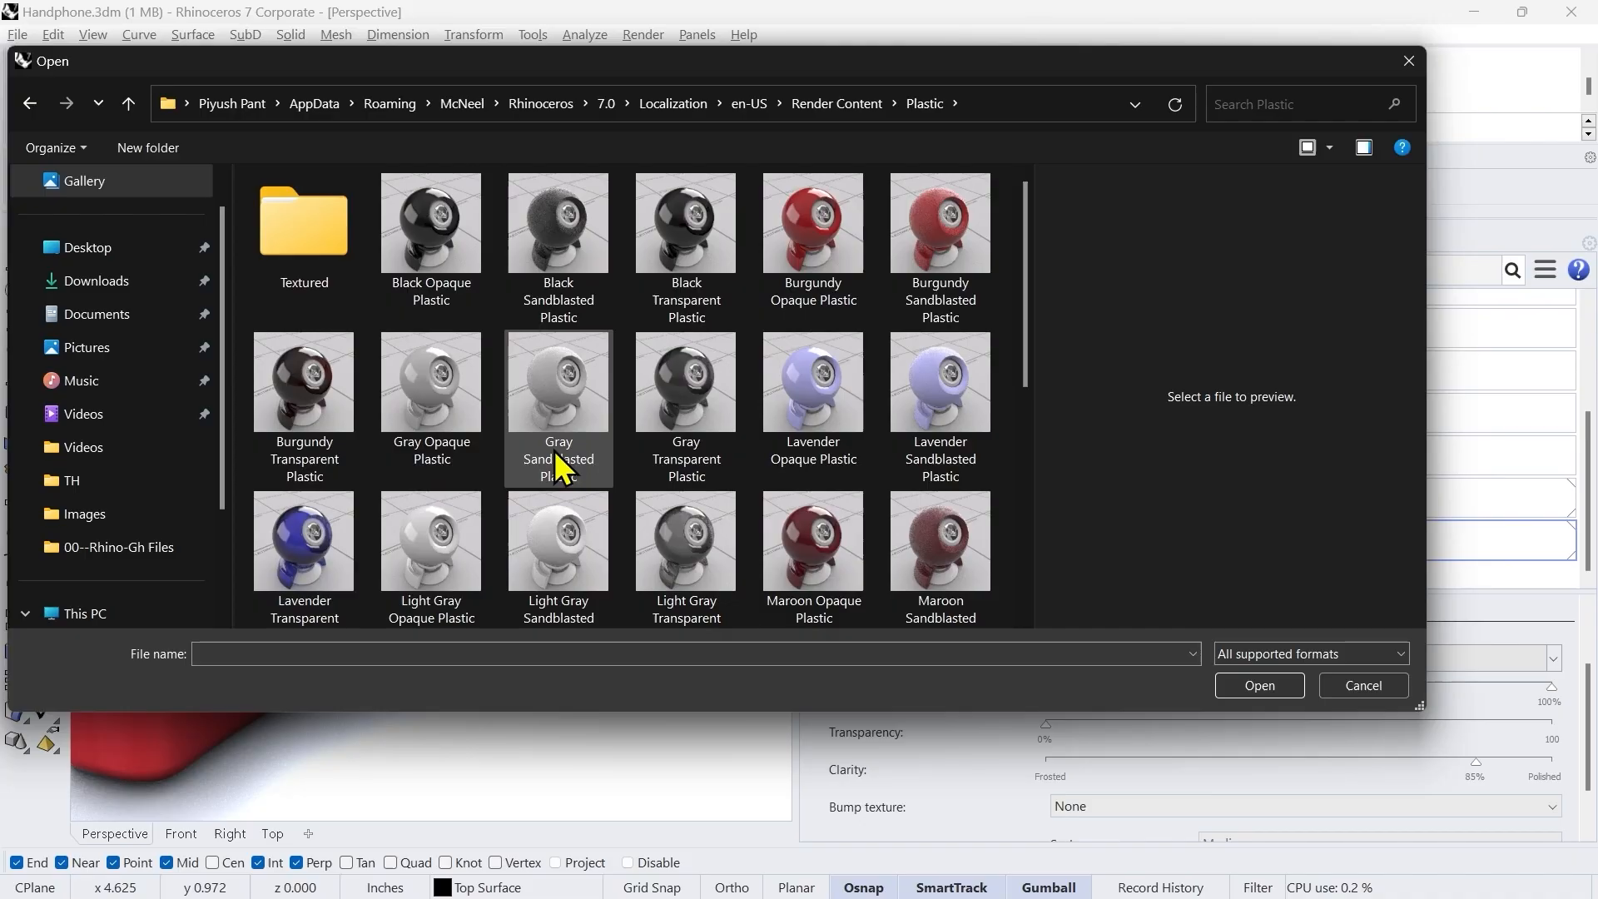
double_click(433, 260)
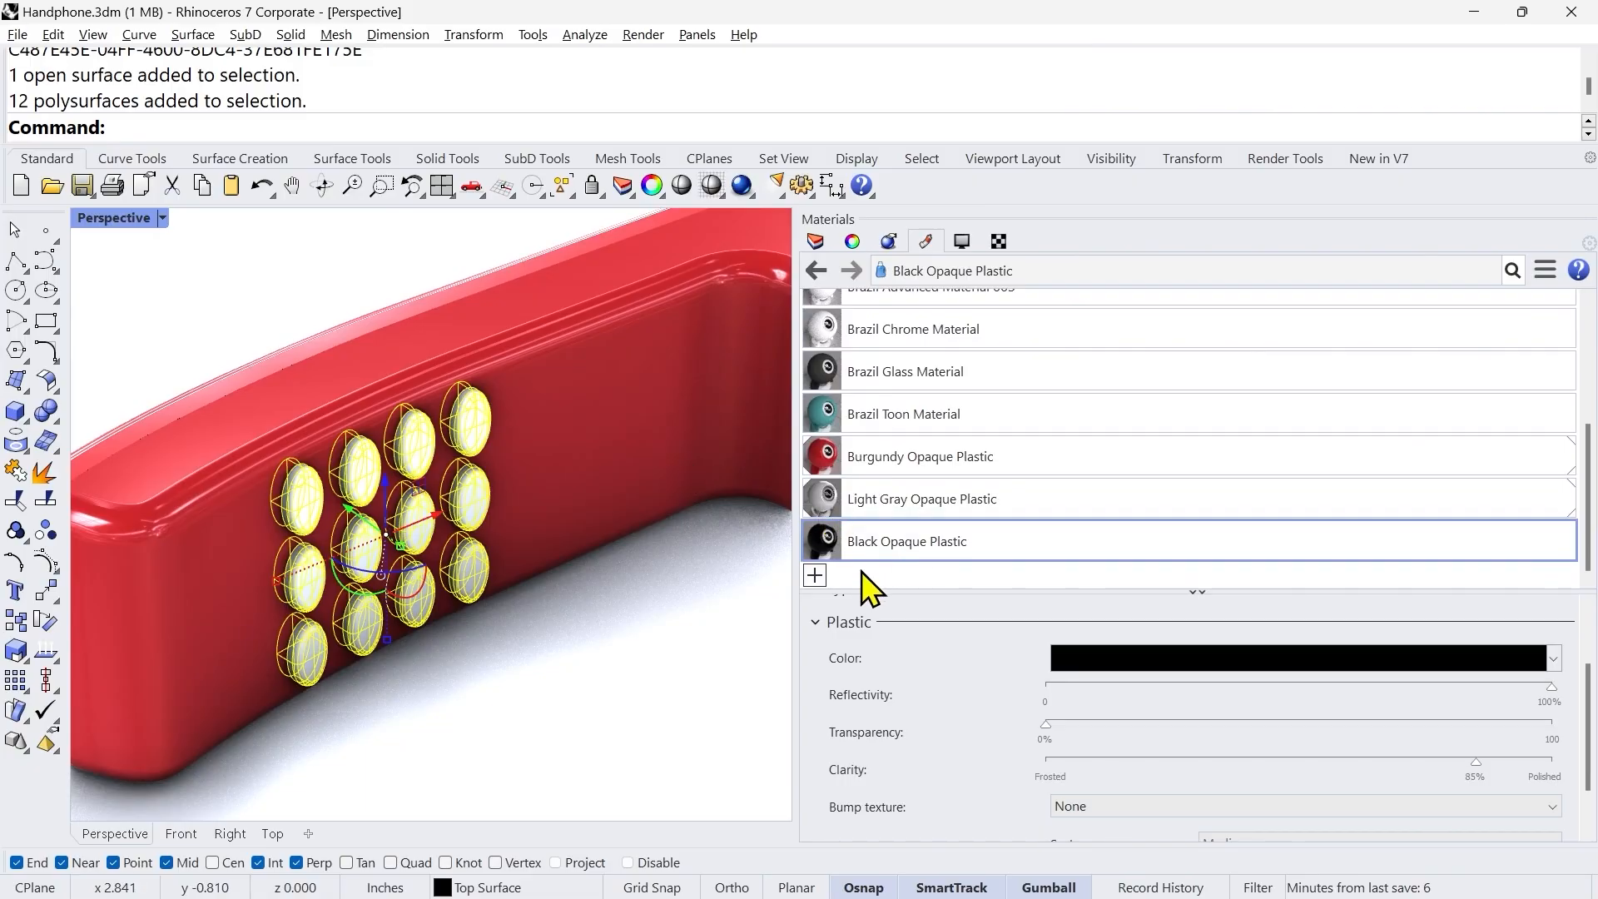
right_click(992, 542)
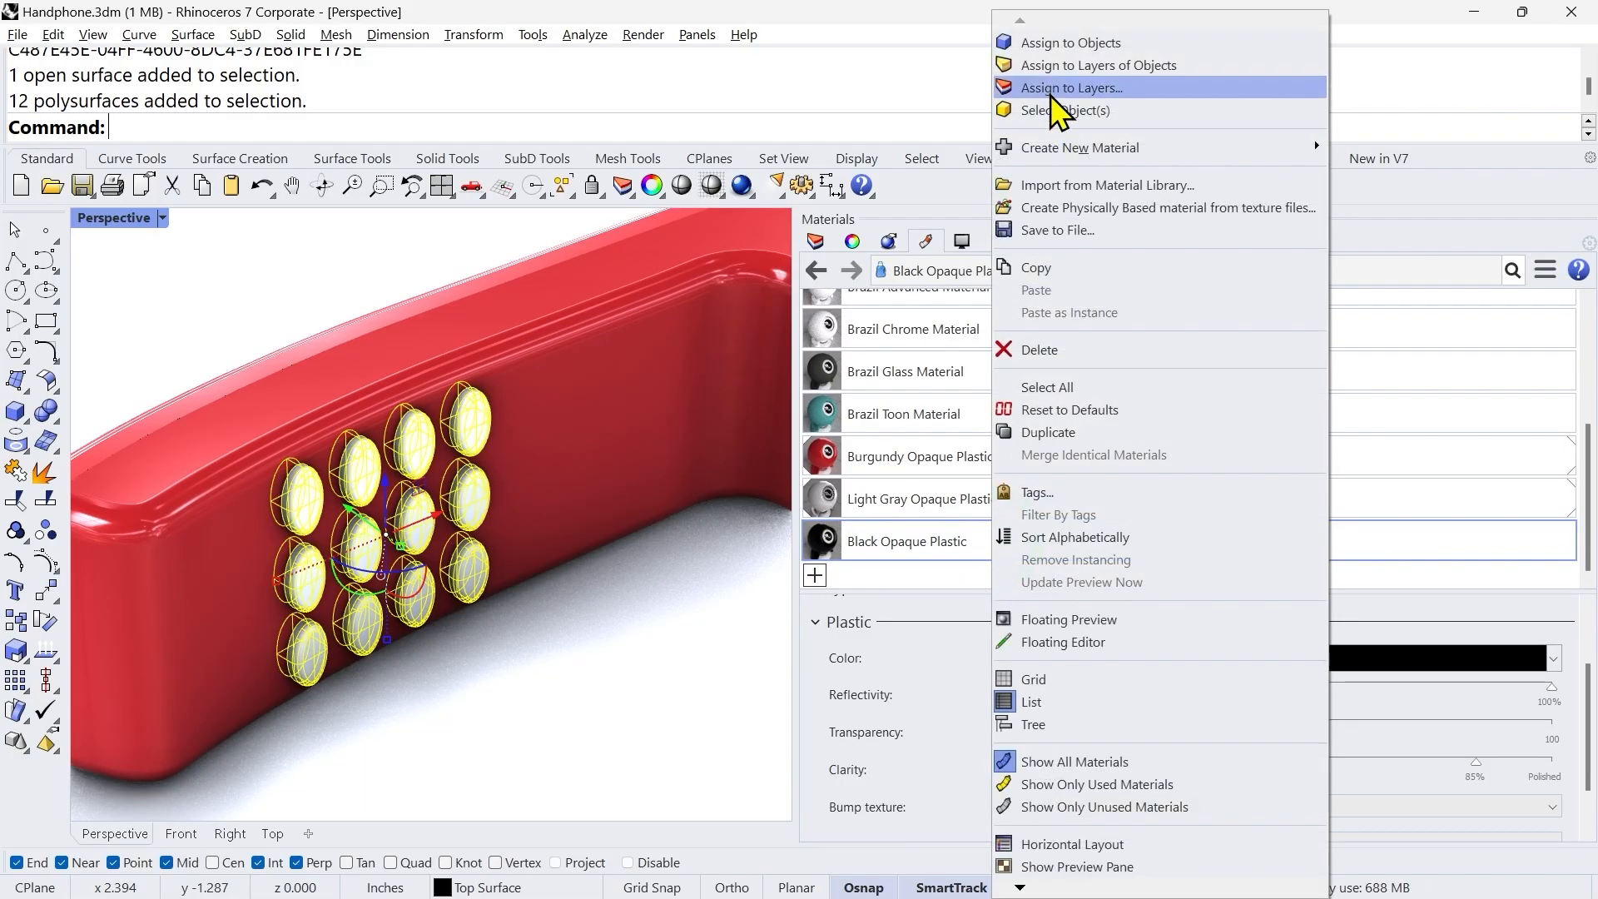
left_click(1062, 50)
Step: Clear the selection and examine the rendered handset with its black buttons from near and far
left_click(600, 653)
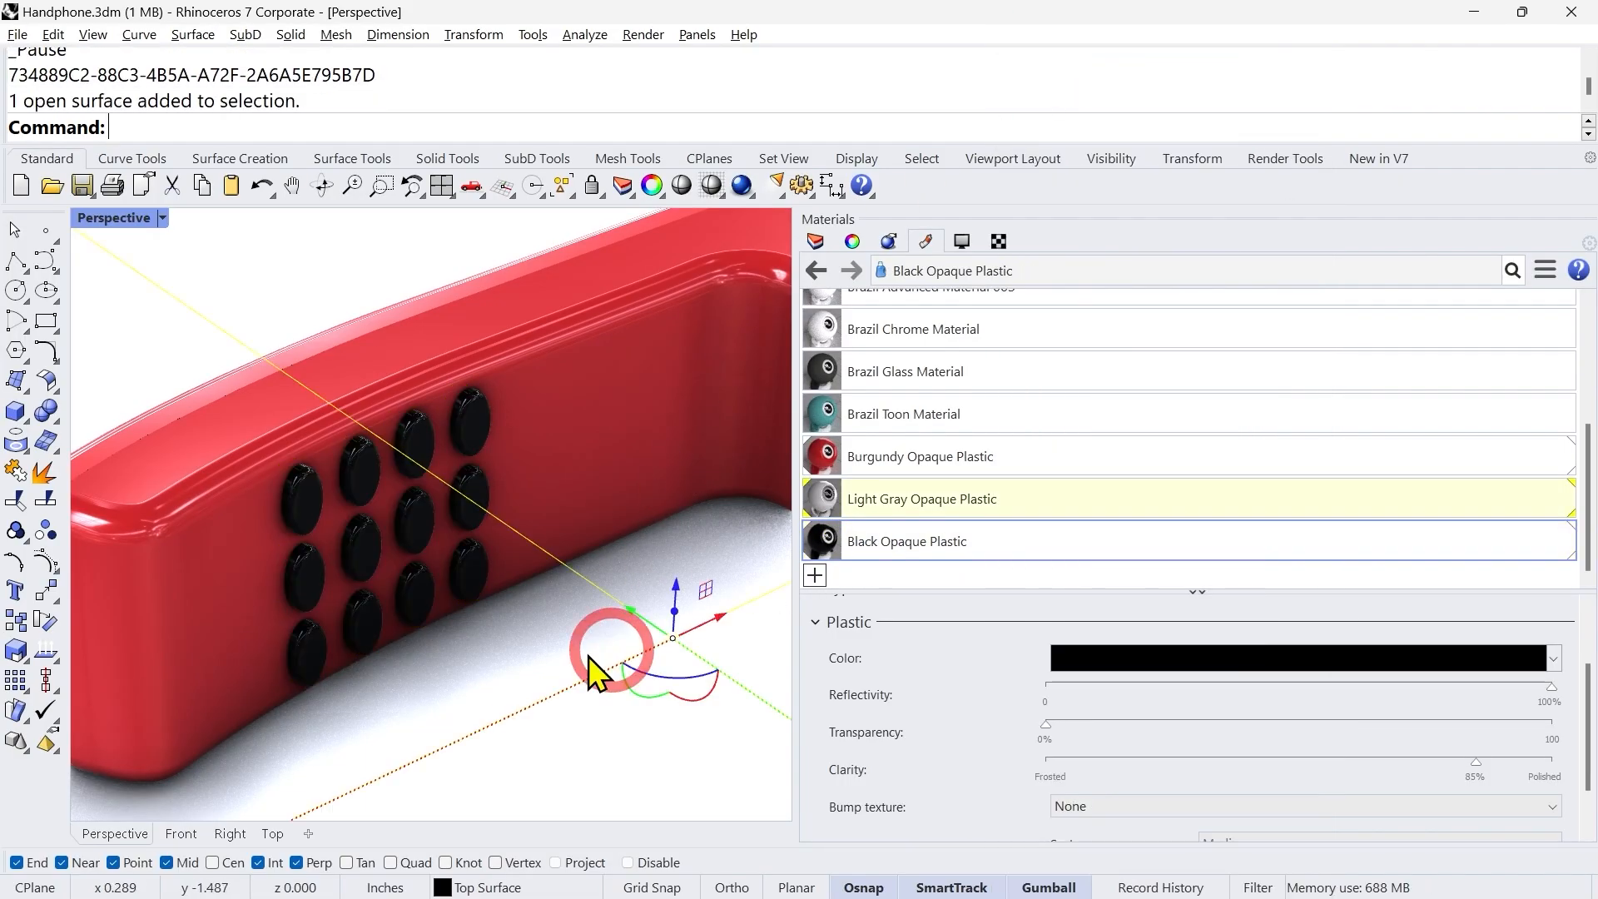
scroll(351, 662, "down", 2)
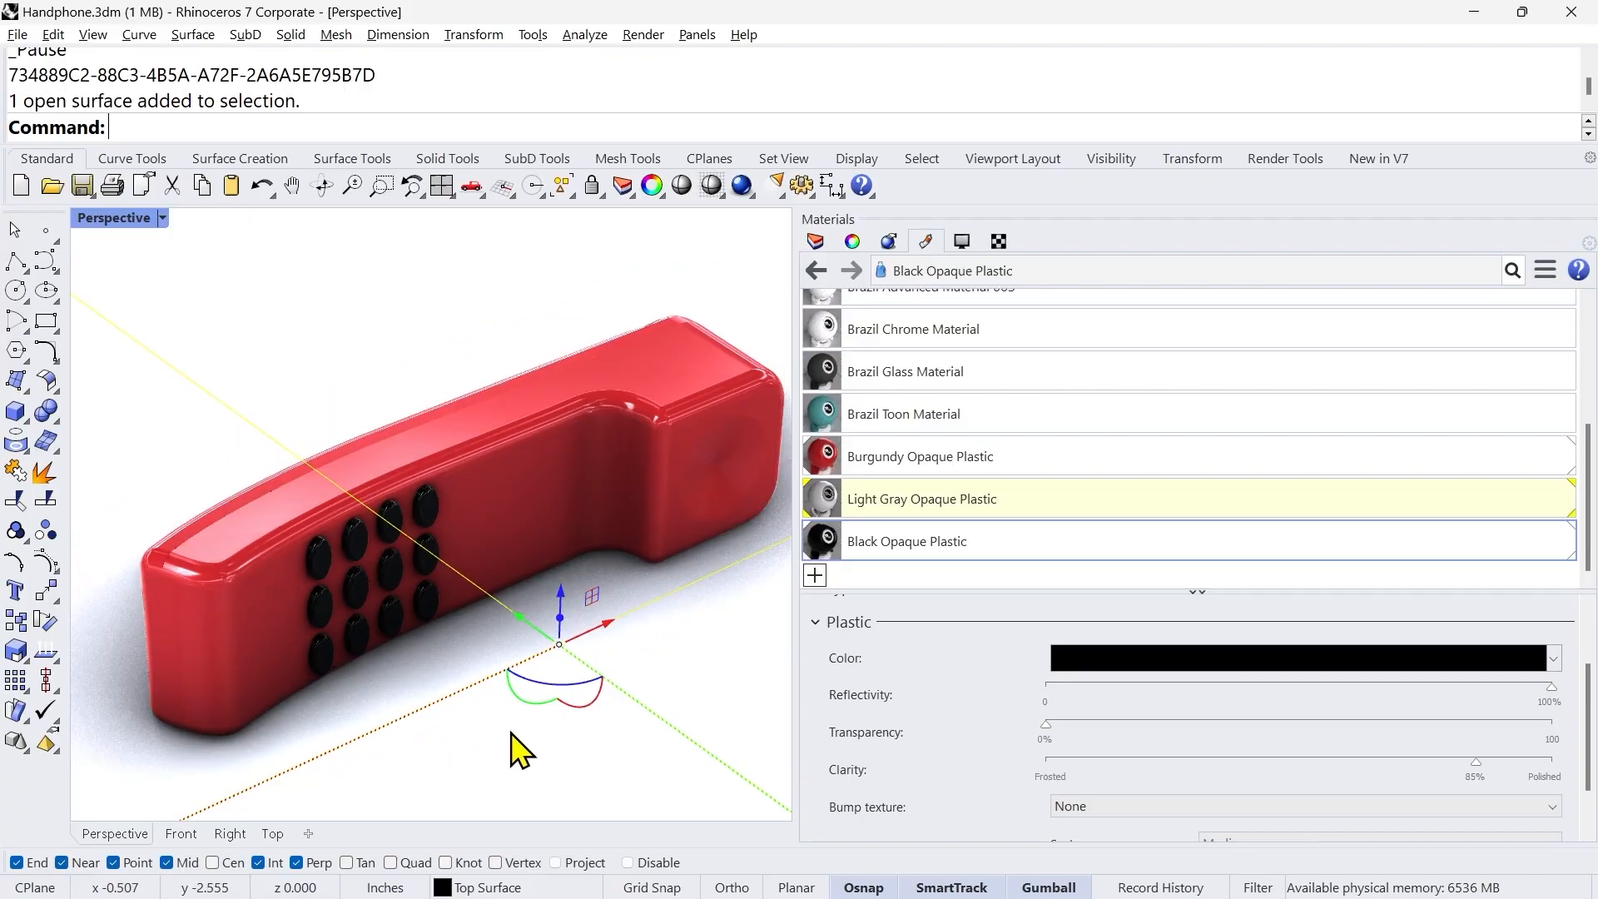
scroll(365, 671, "down", 5)
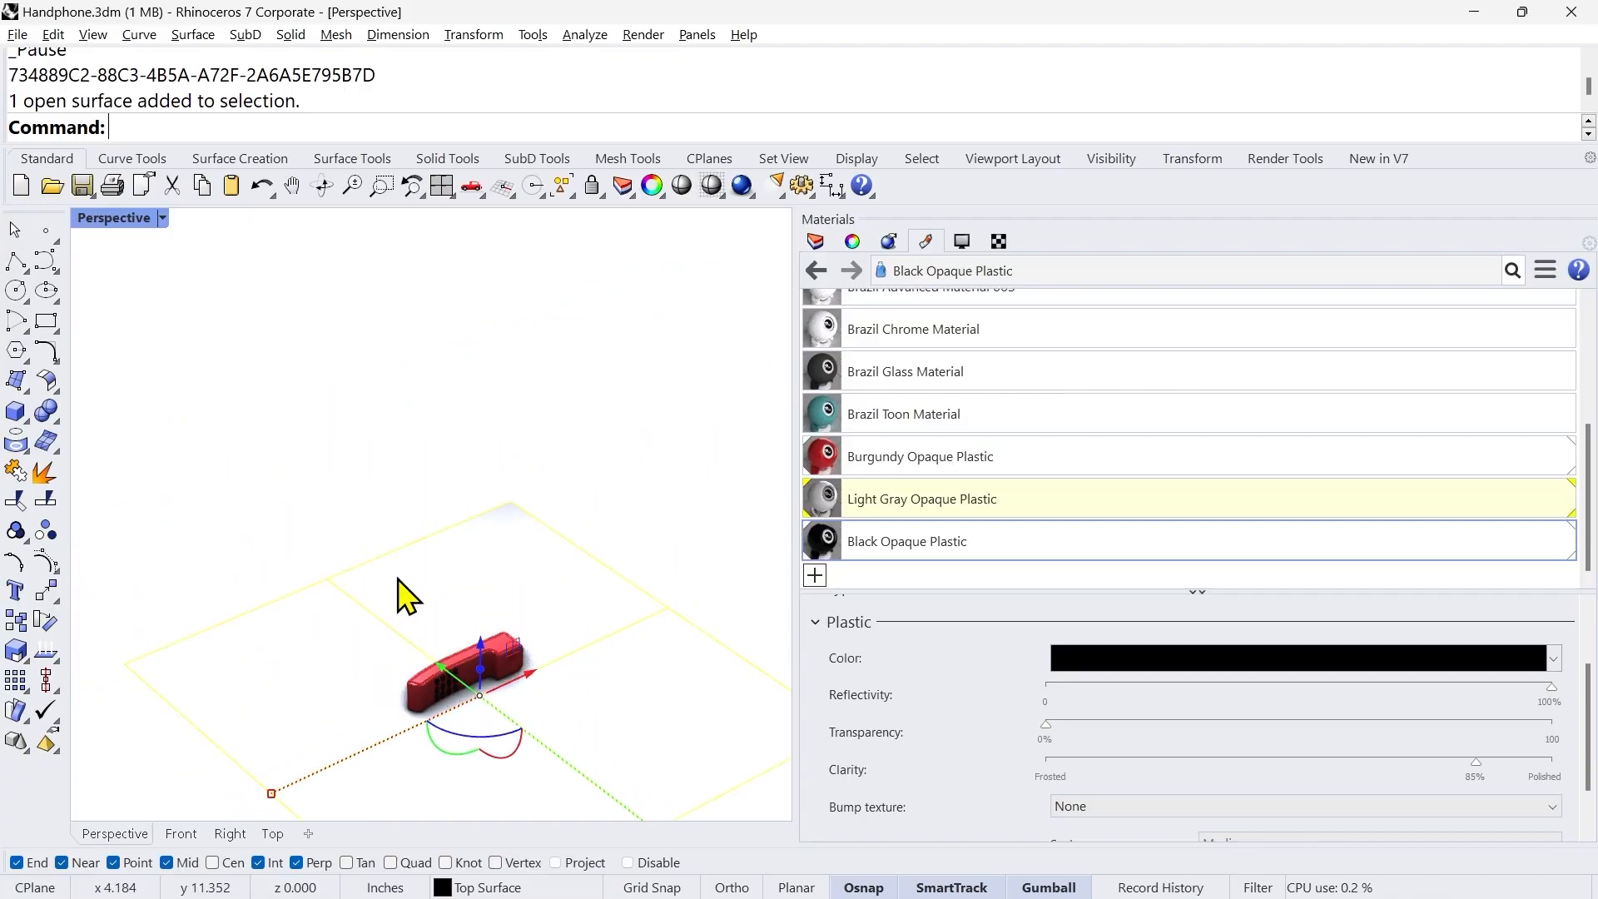
left_click(373, 534)
scroll(423, 662, "up", 8)
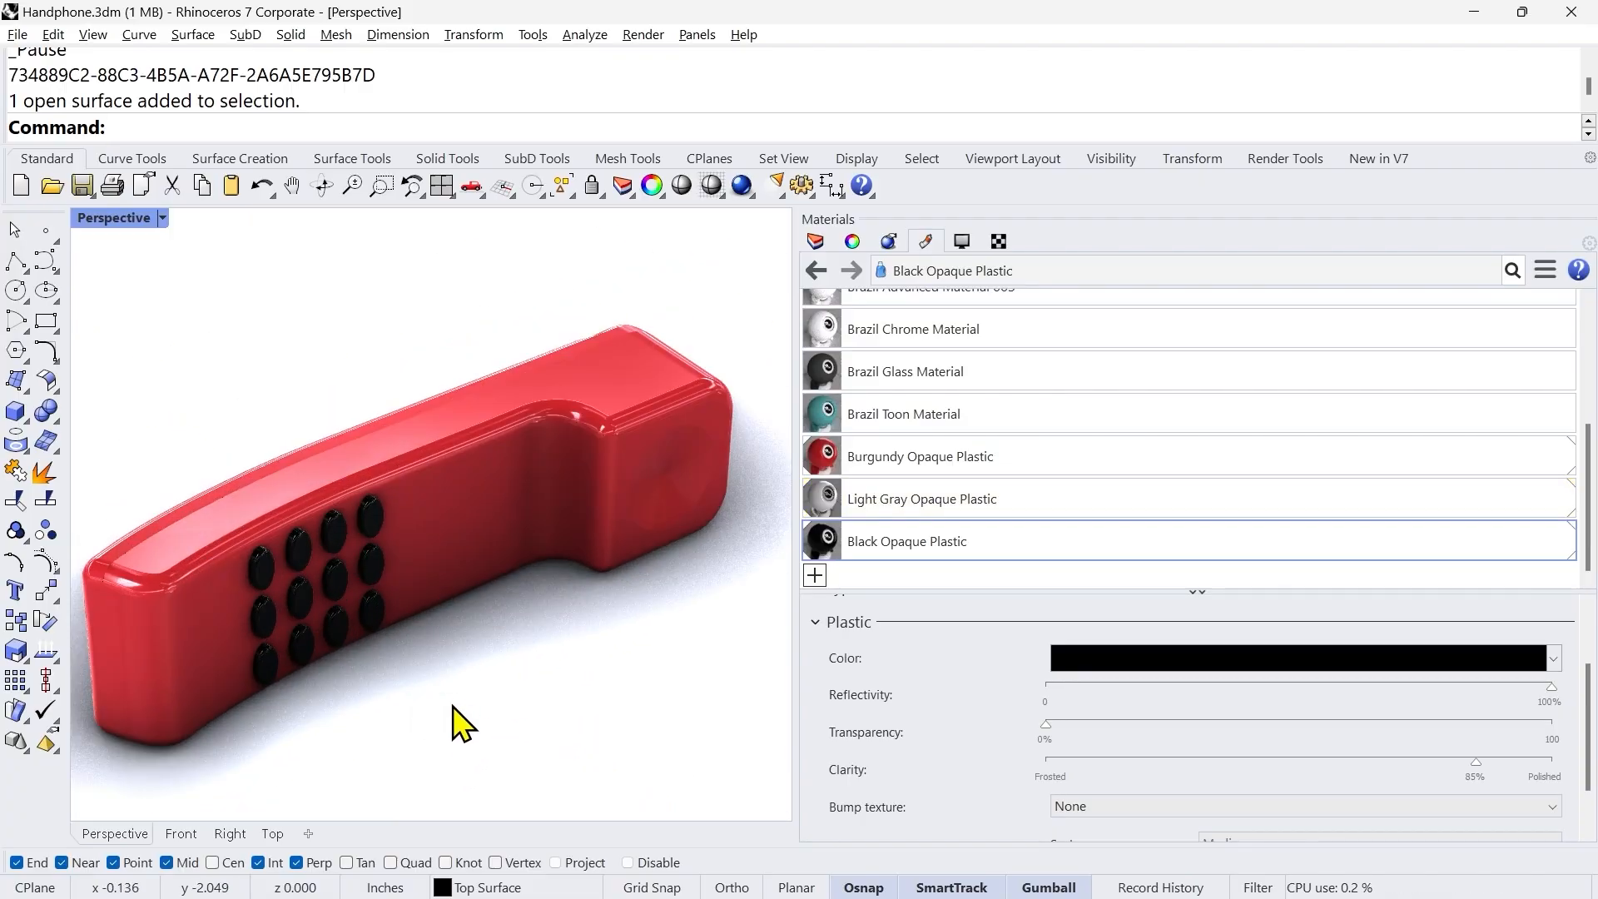
right_click_drag(464, 691, 507, 685, "shift")
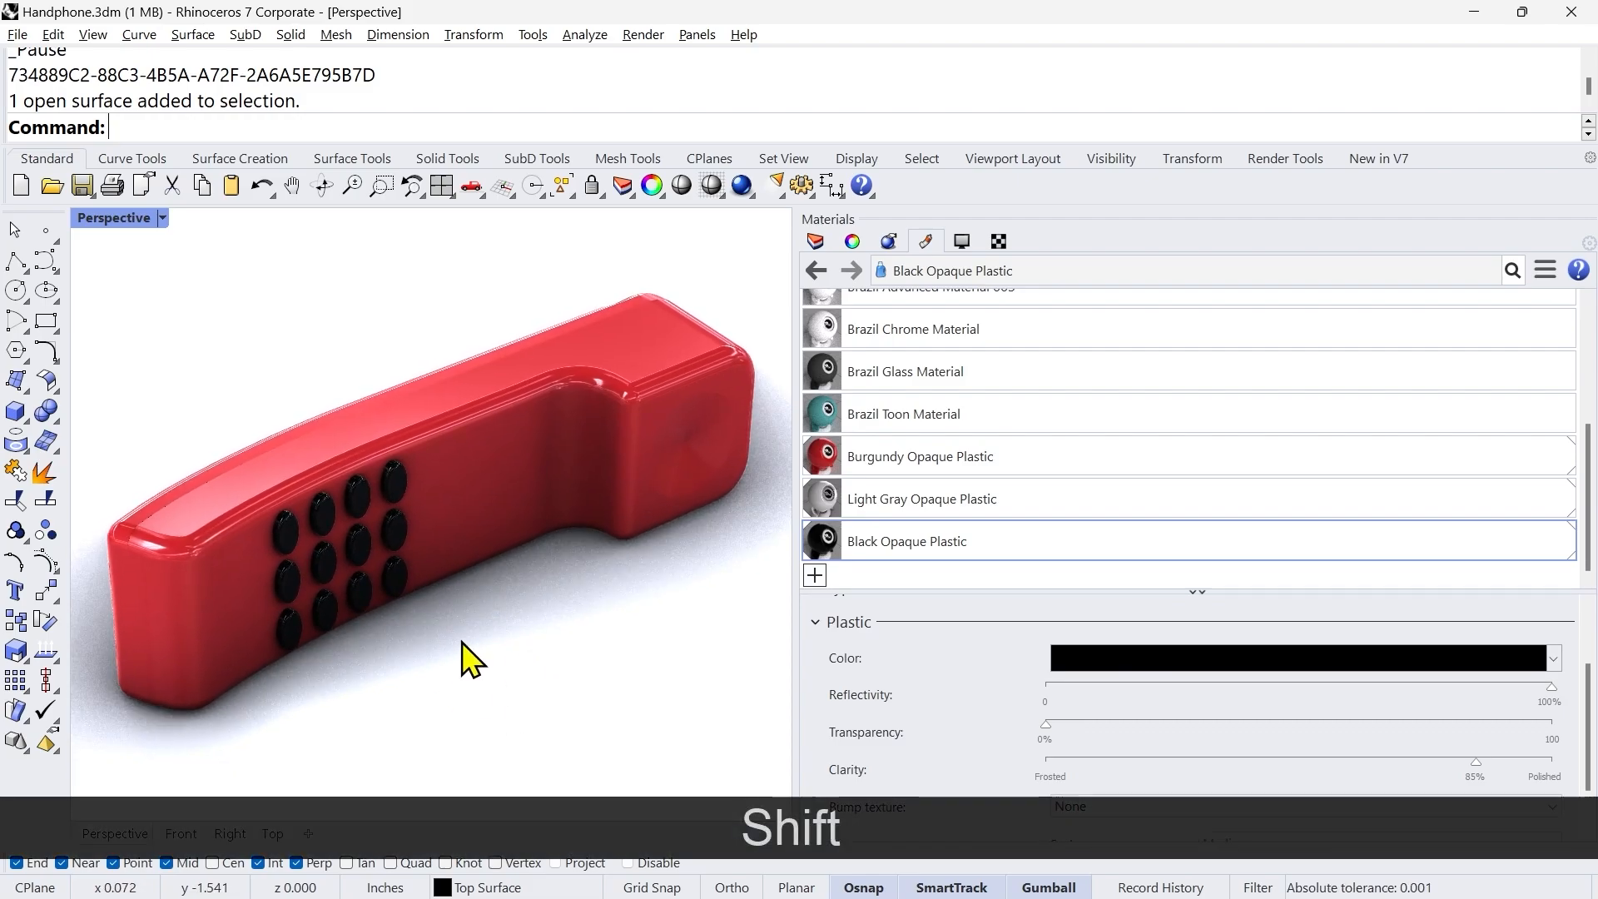